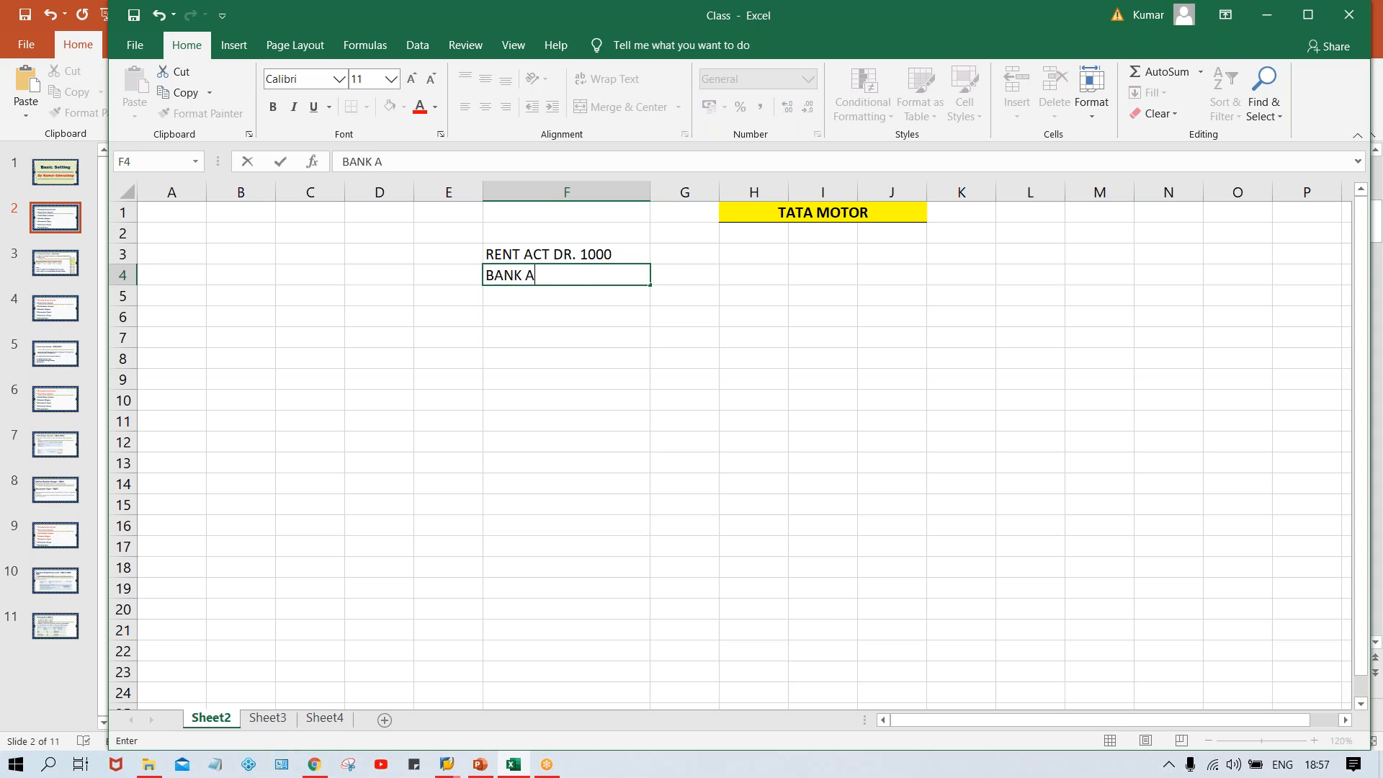
Complete the credit line in cell F4 as BANK ACT CR. 1000 under the rent debit entry
type("CR. 1000")
key("Return")
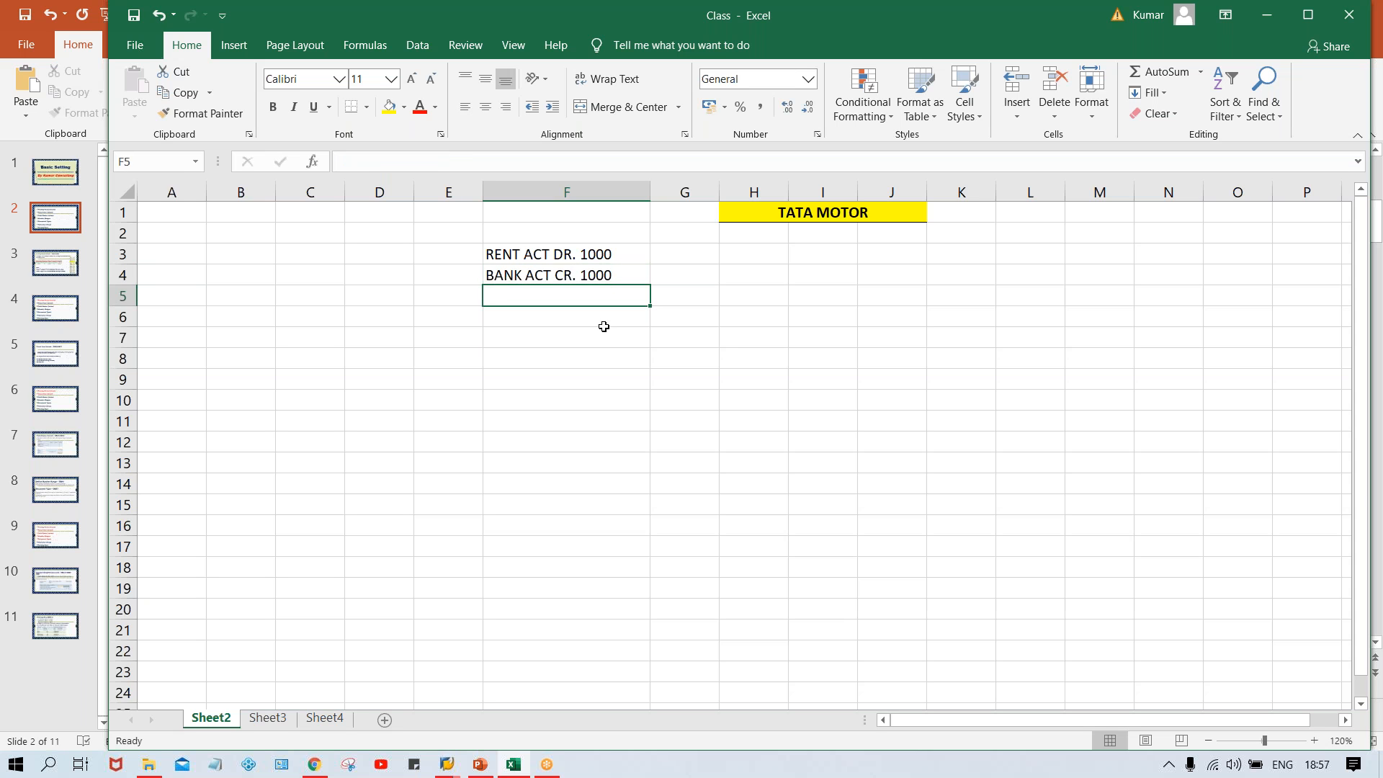
left_click(562, 258)
left_click(570, 274)
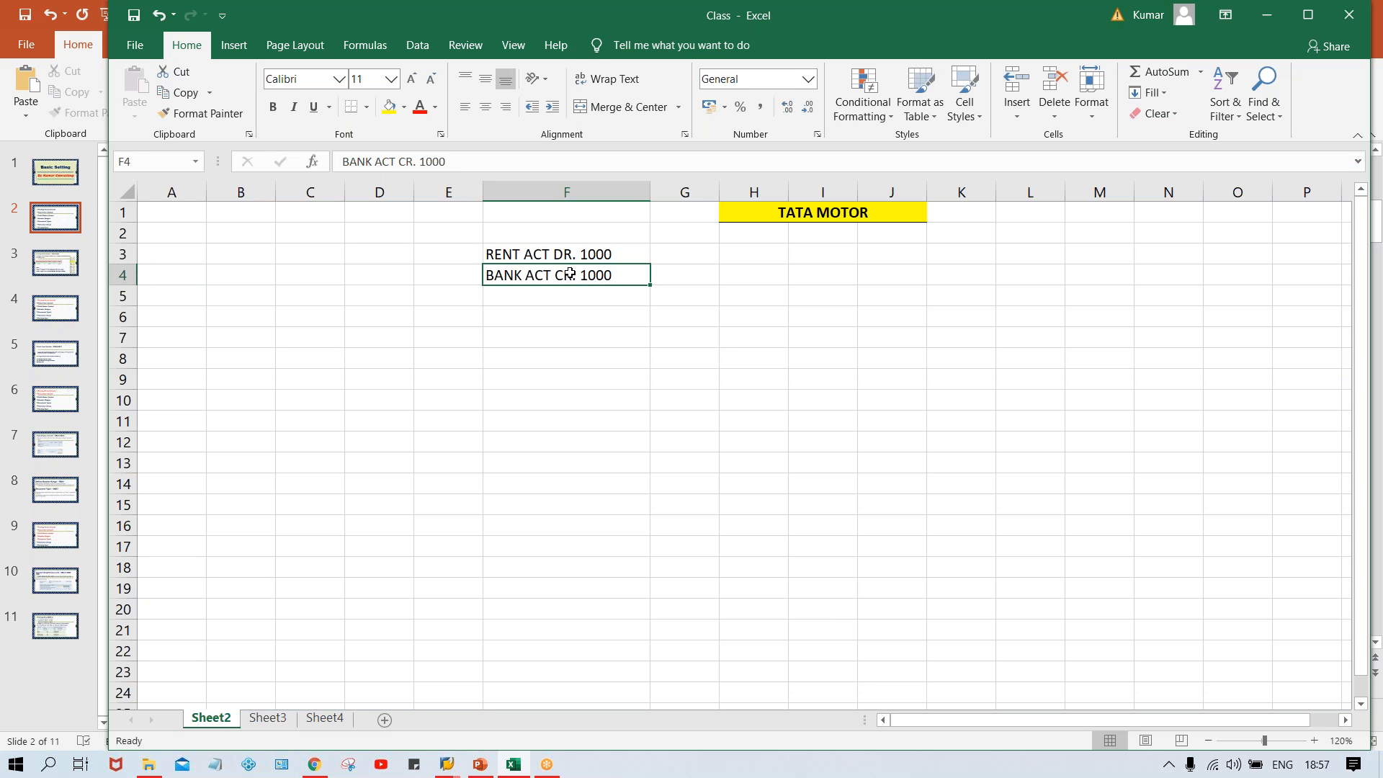
left_click(540, 254)
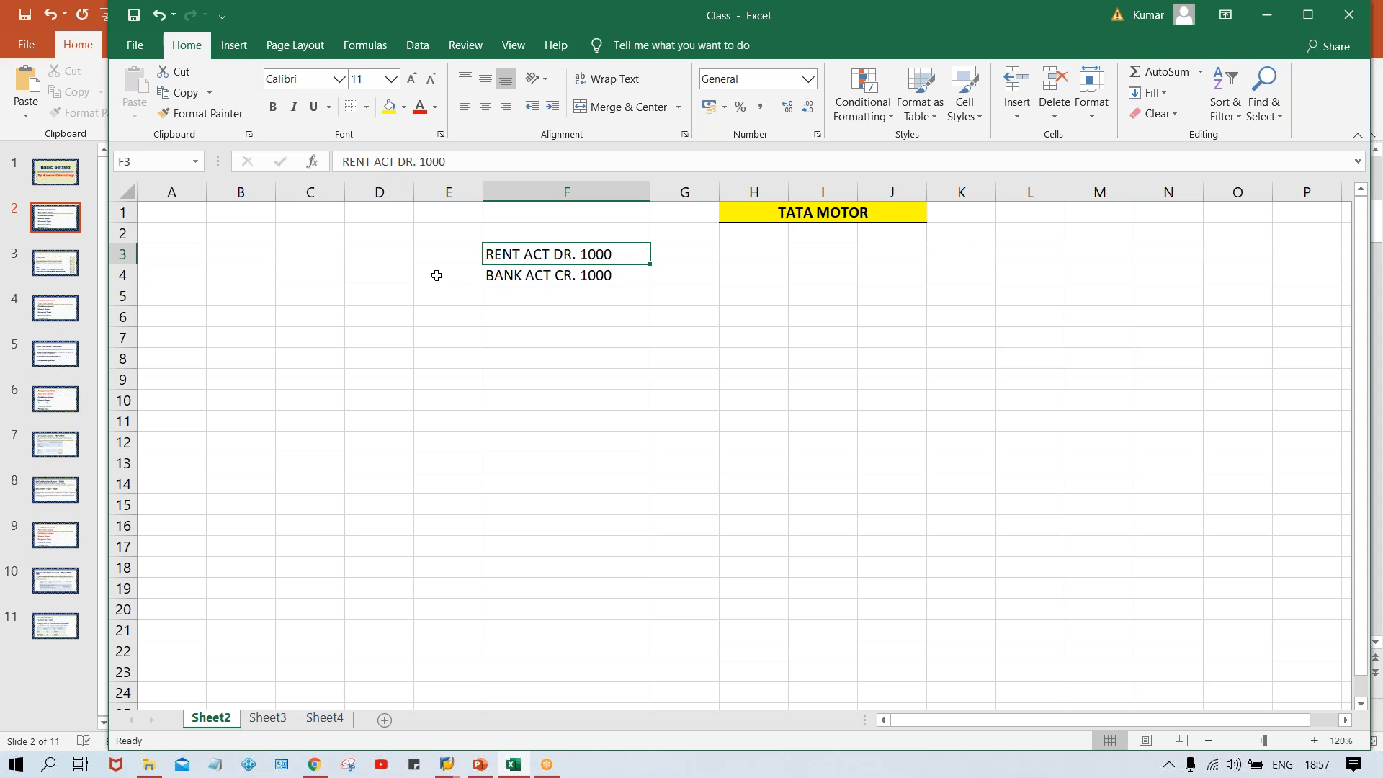
Merge and center cells E3:E4 beside the two entry lines and enter 1000 as their document number
left_click(456, 252)
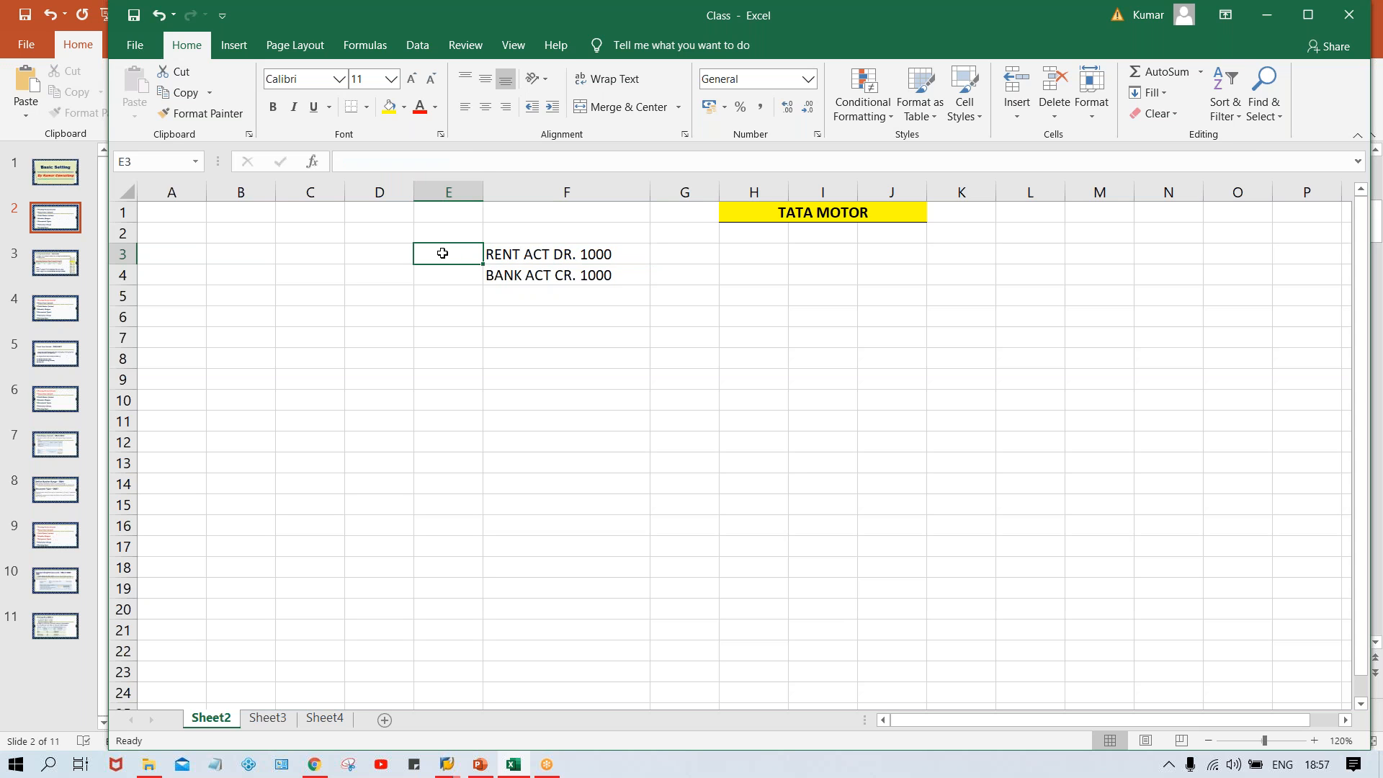
left_click_drag(442, 262, 441, 274)
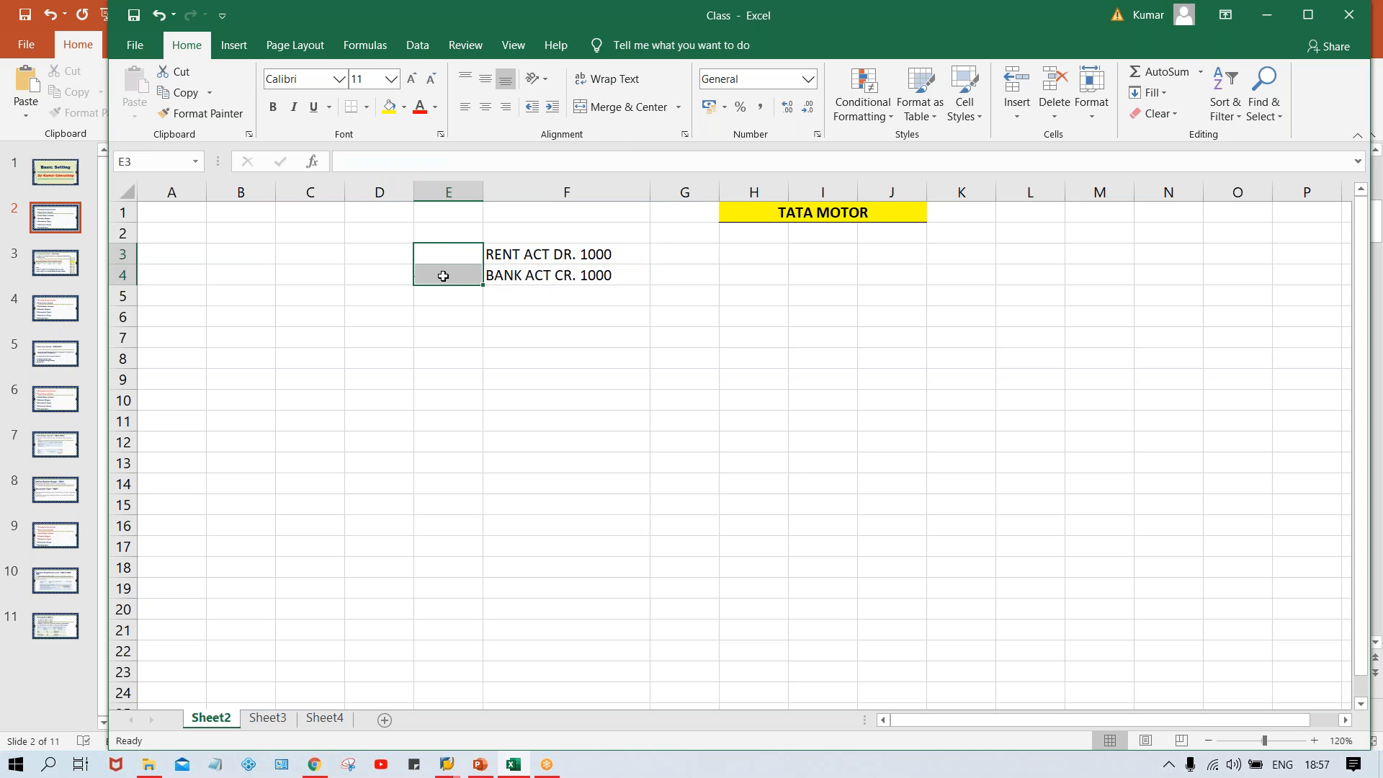
left_click(612, 110)
type("1000")
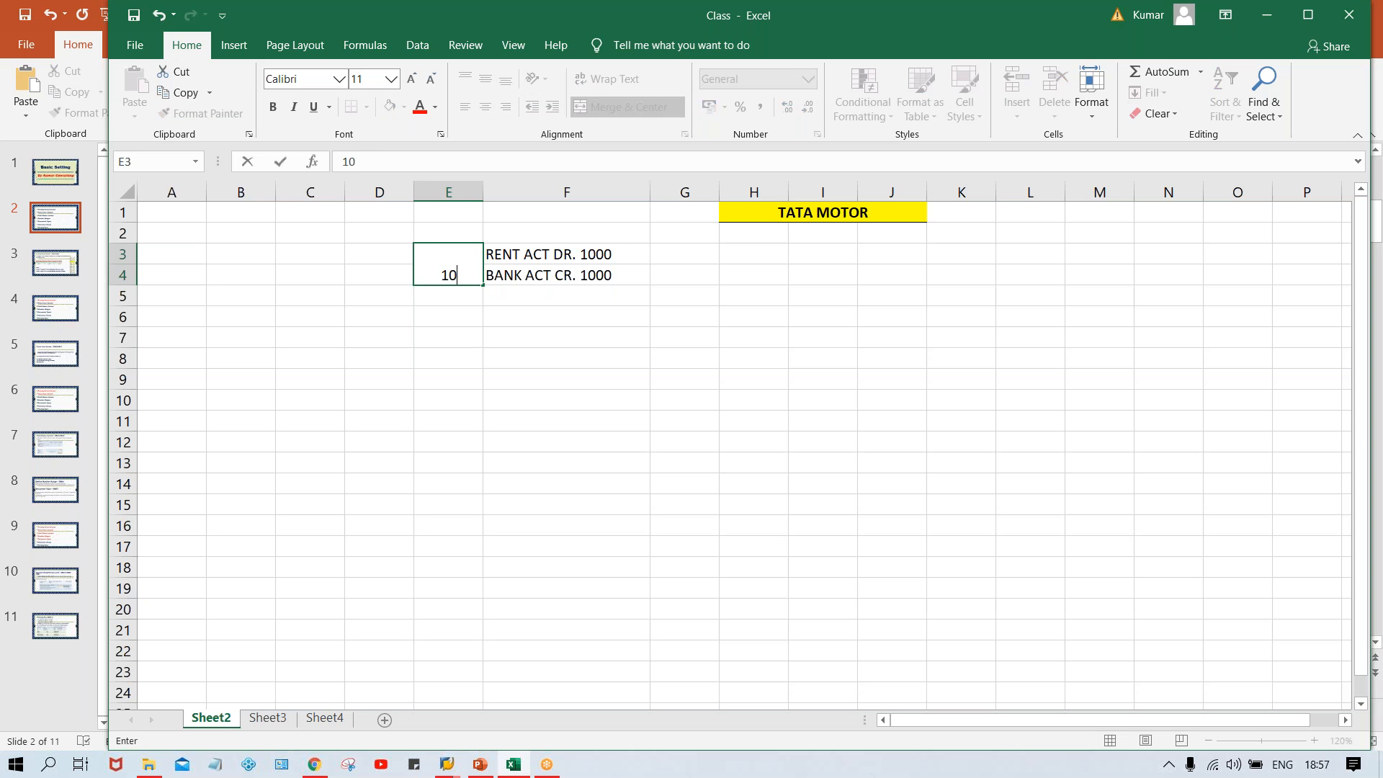
key("Return")
key("Up")
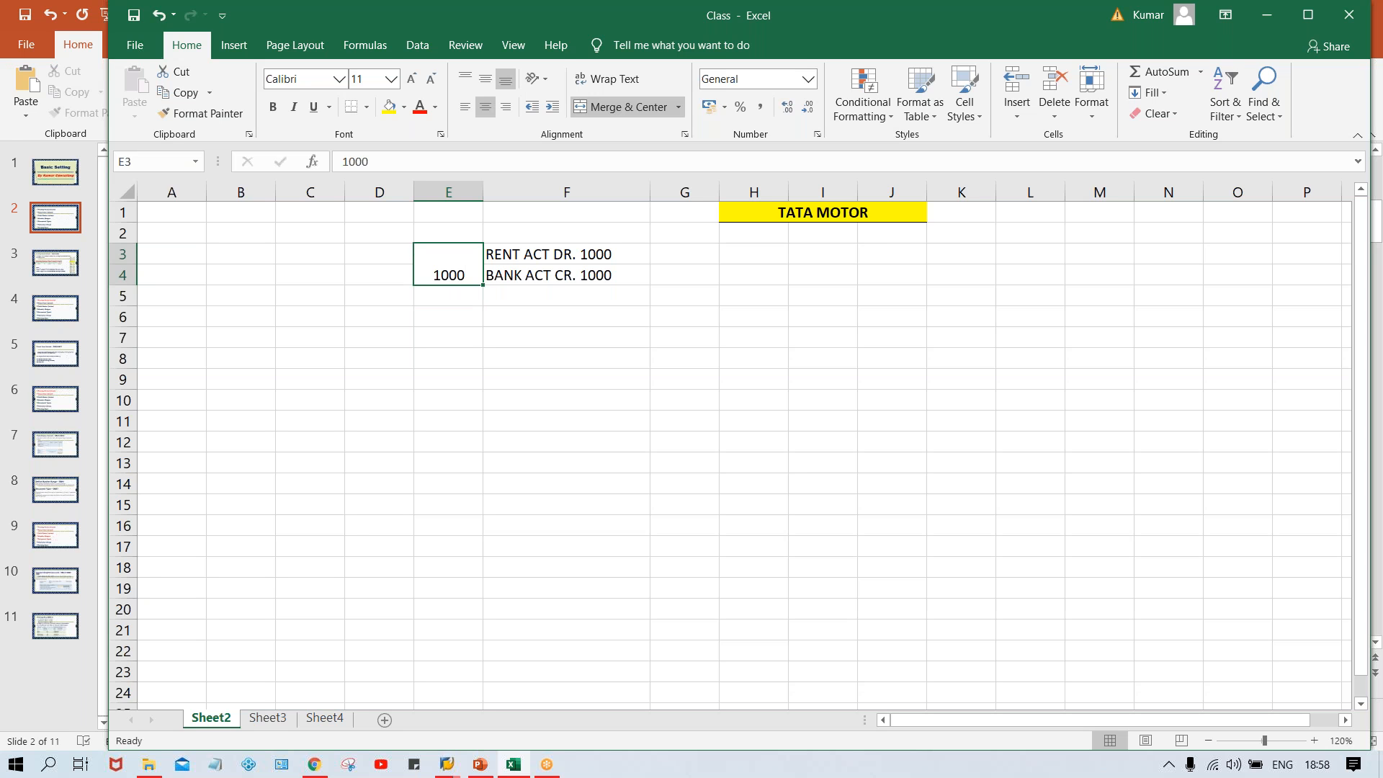
Enter the document numbers 1001, 1002 and 1003 in cells E5 to E7
left_click(455, 319)
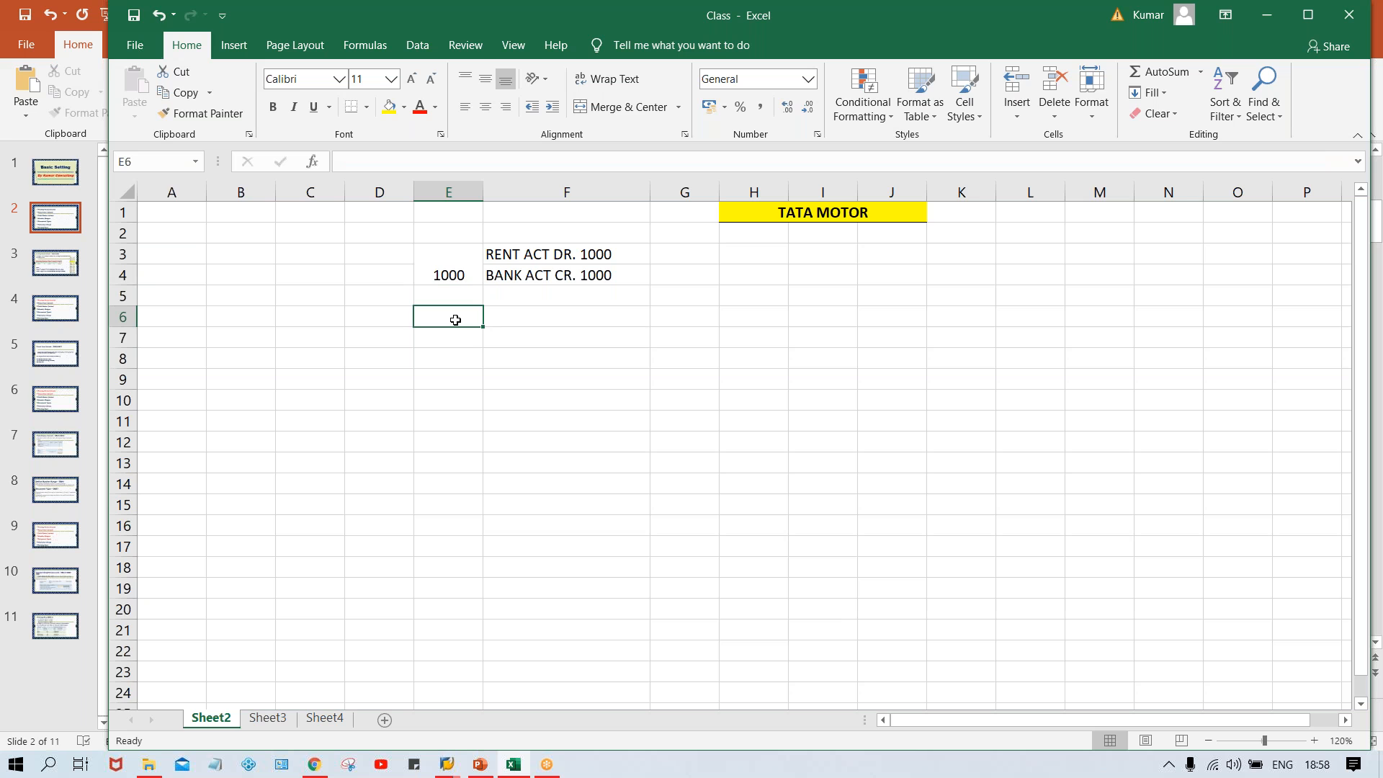
key("Up")
type("1001")
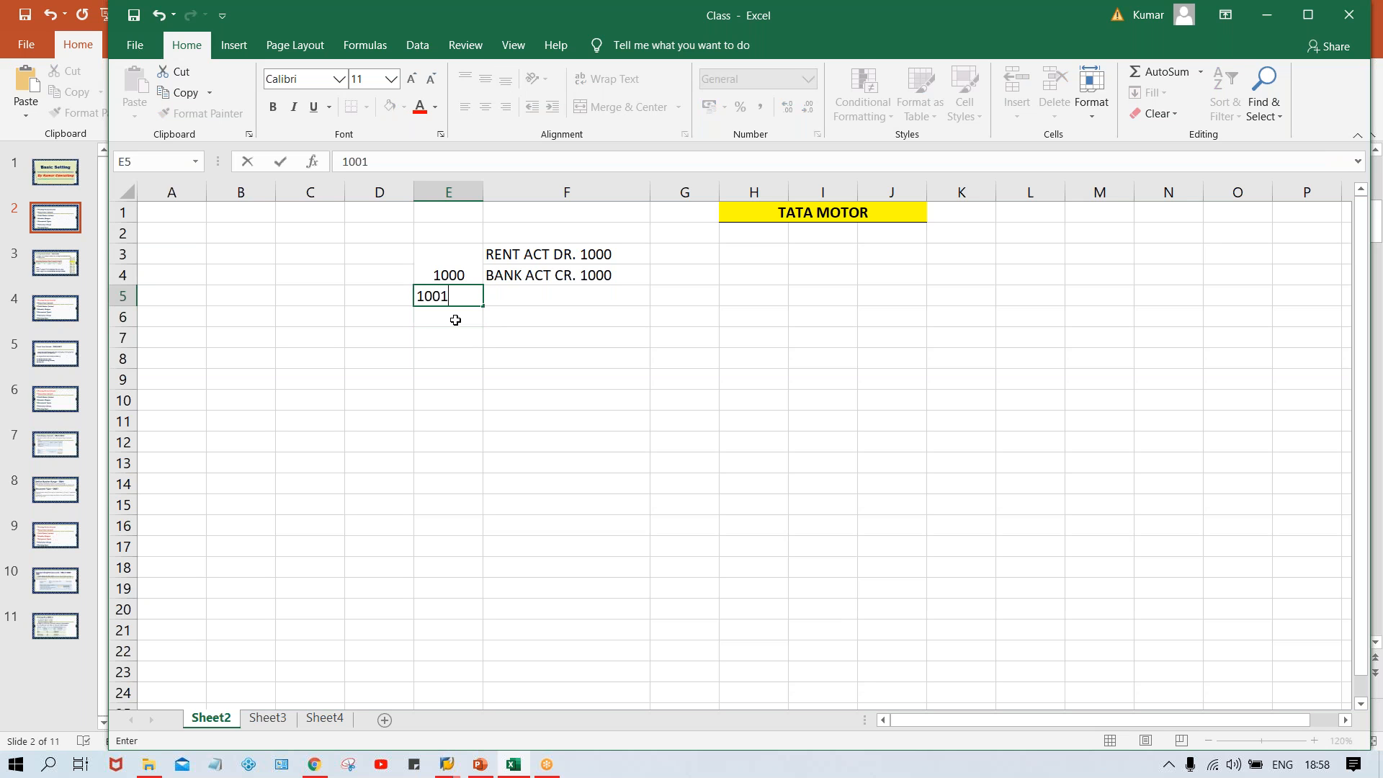
key("Return")
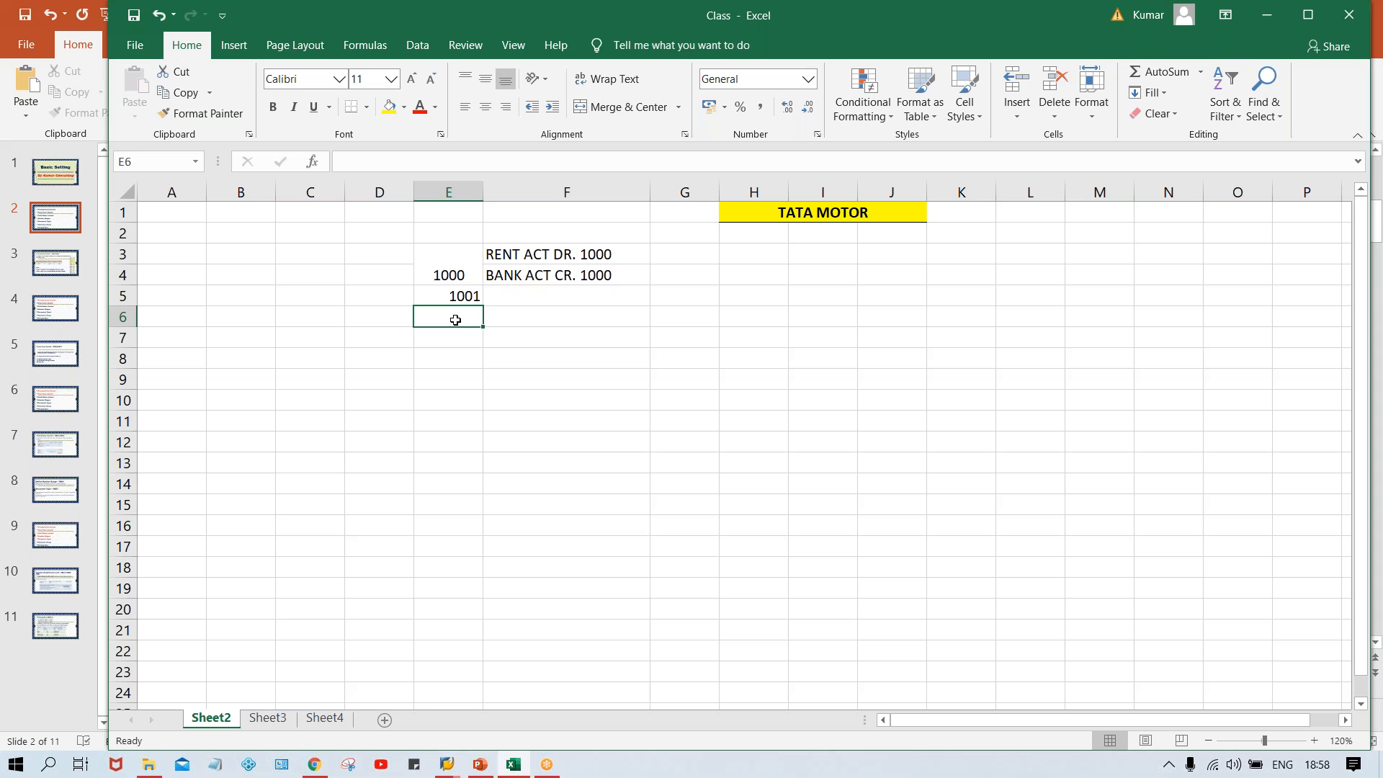
type("1002")
key("Return")
type("1003")
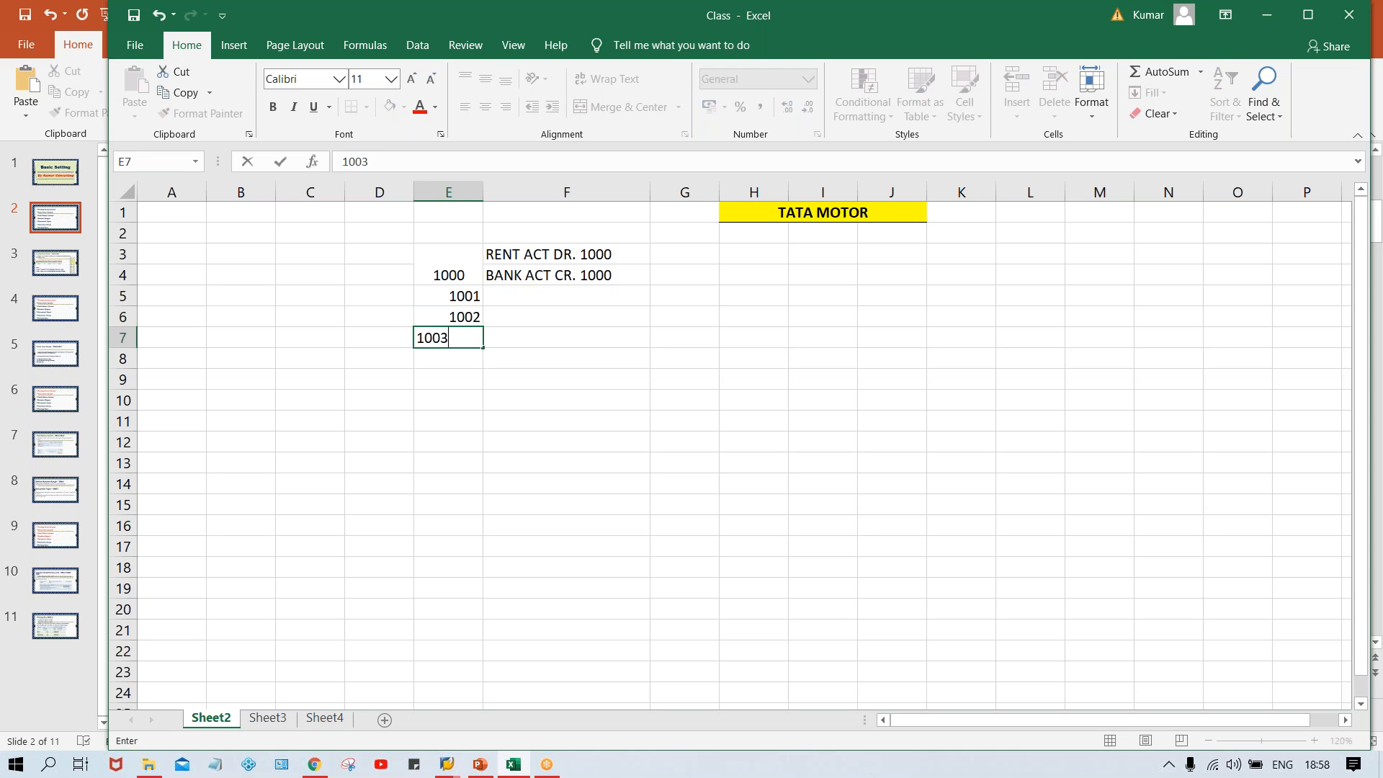
key("Return")
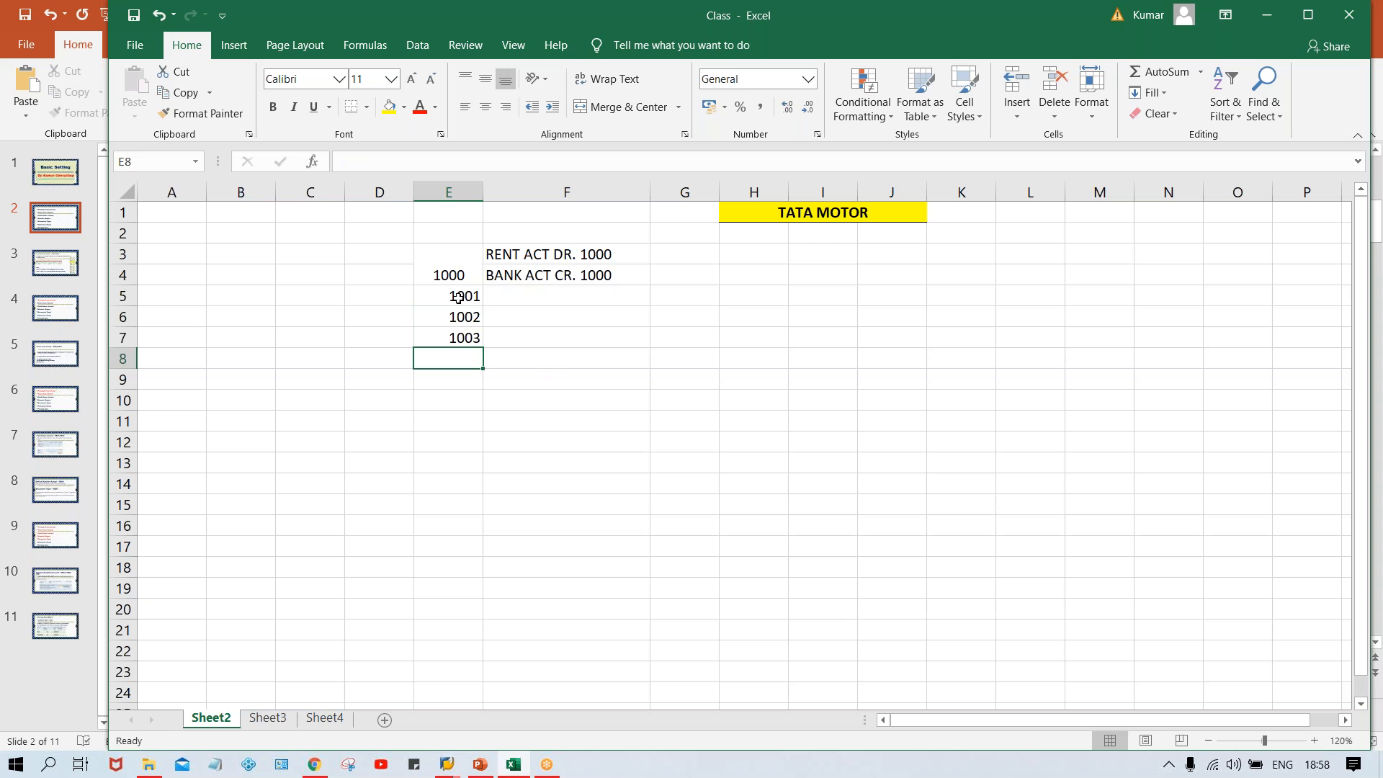
left_click(437, 271)
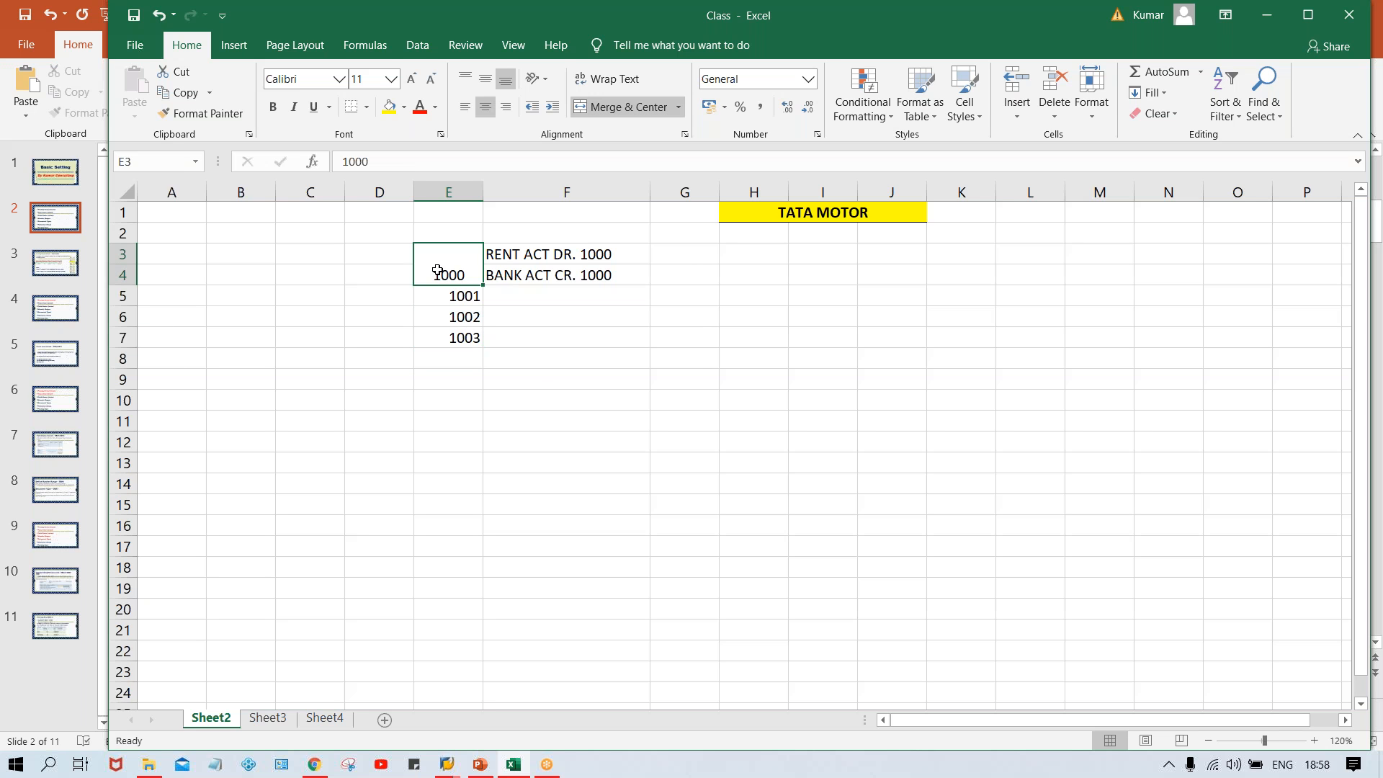
left_click(460, 311)
left_click(451, 270)
left_click(451, 300)
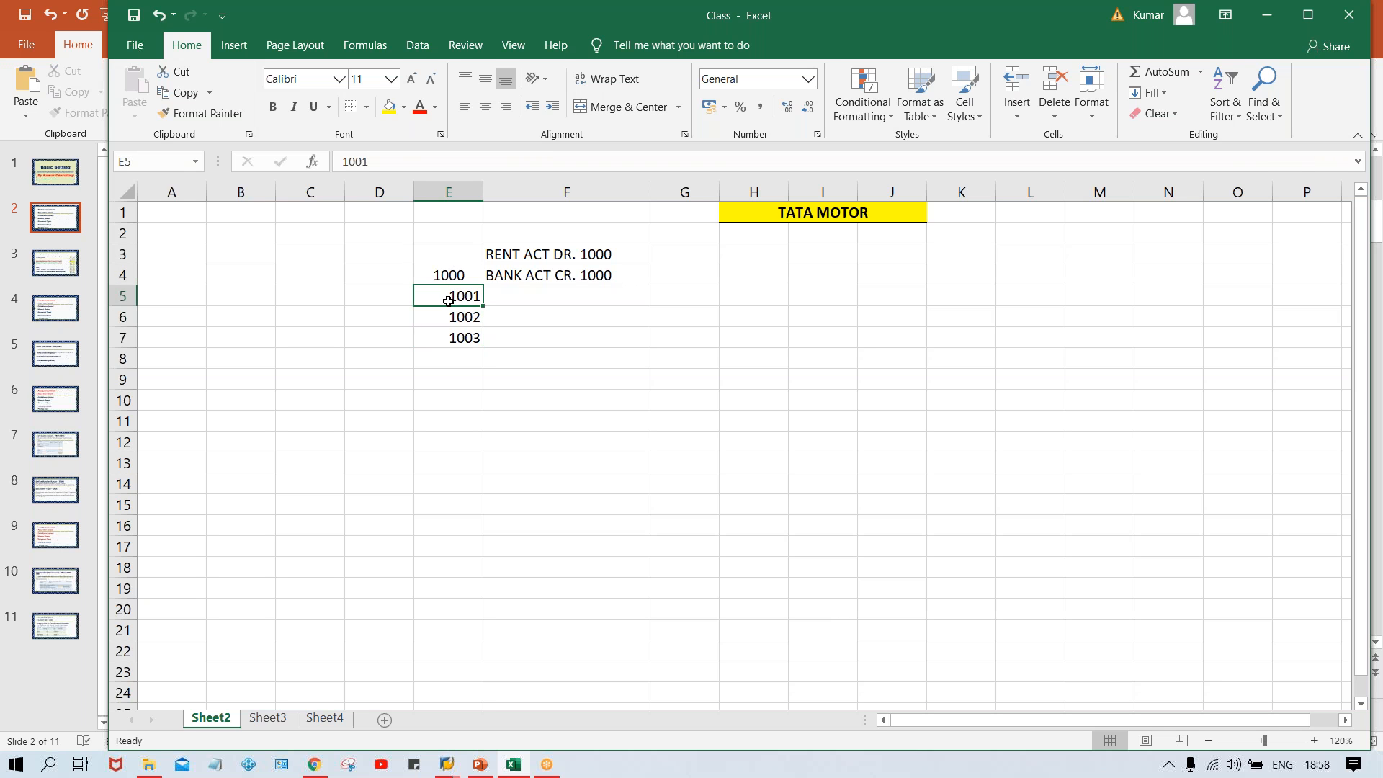
left_click(457, 340)
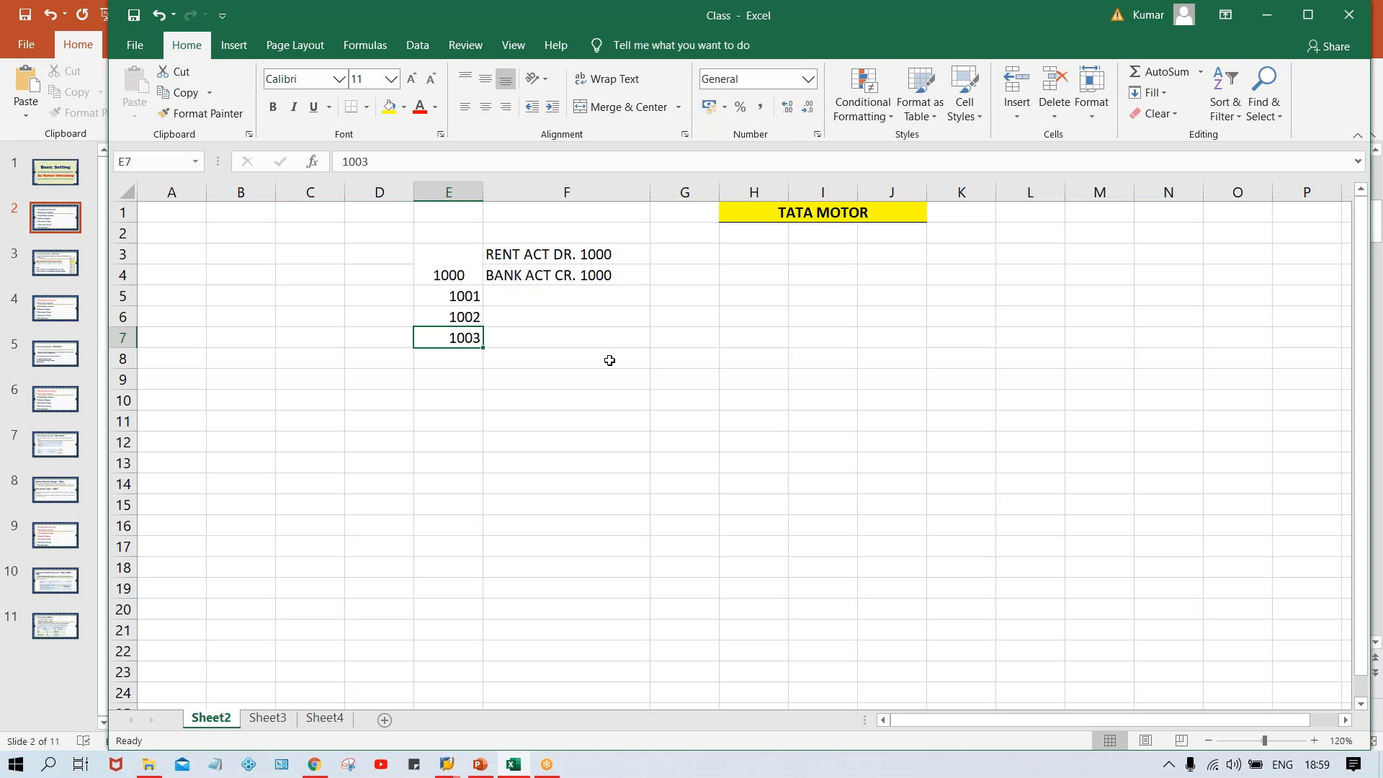
Enter the number range 1000 - 1999 in cell F9
left_click(555, 382)
type("1")
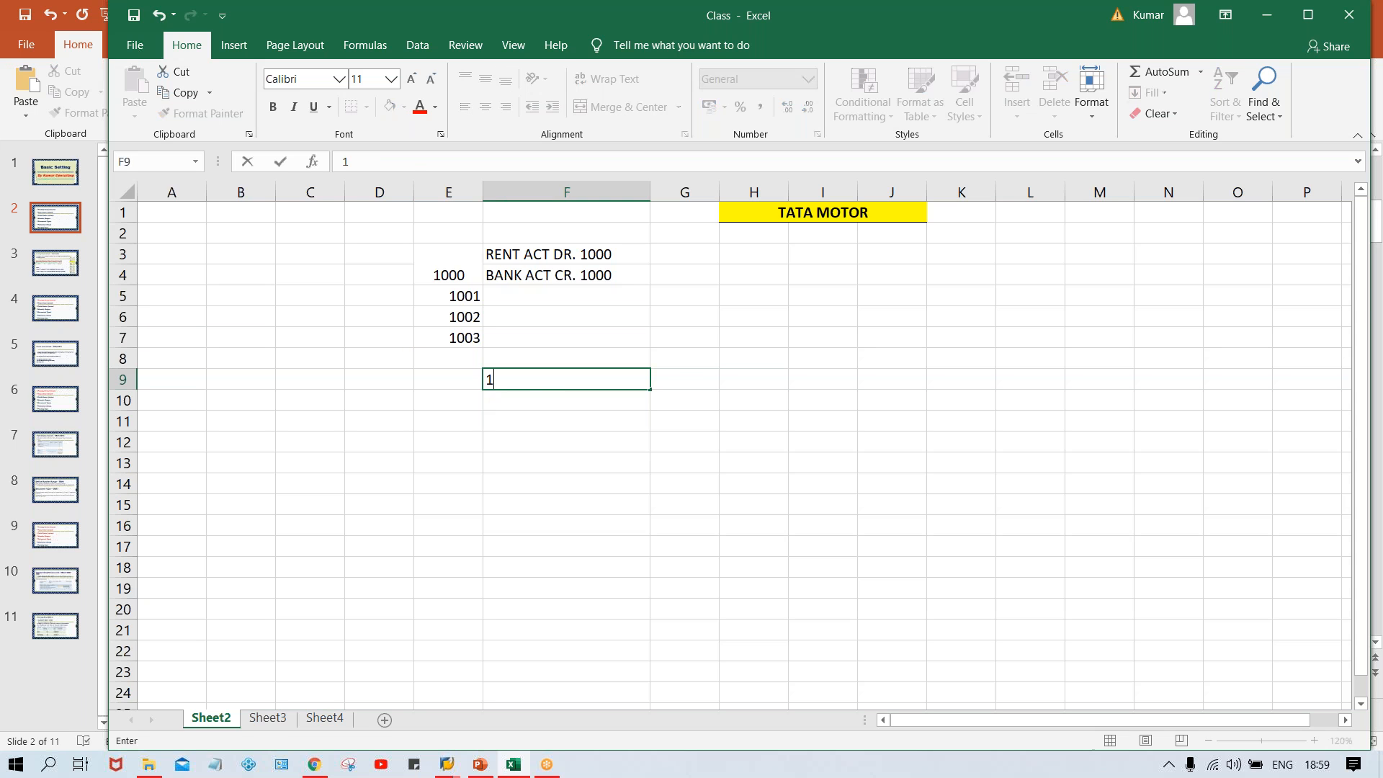
type("000 - 1999")
left_click(652, 435)
left_click(559, 379)
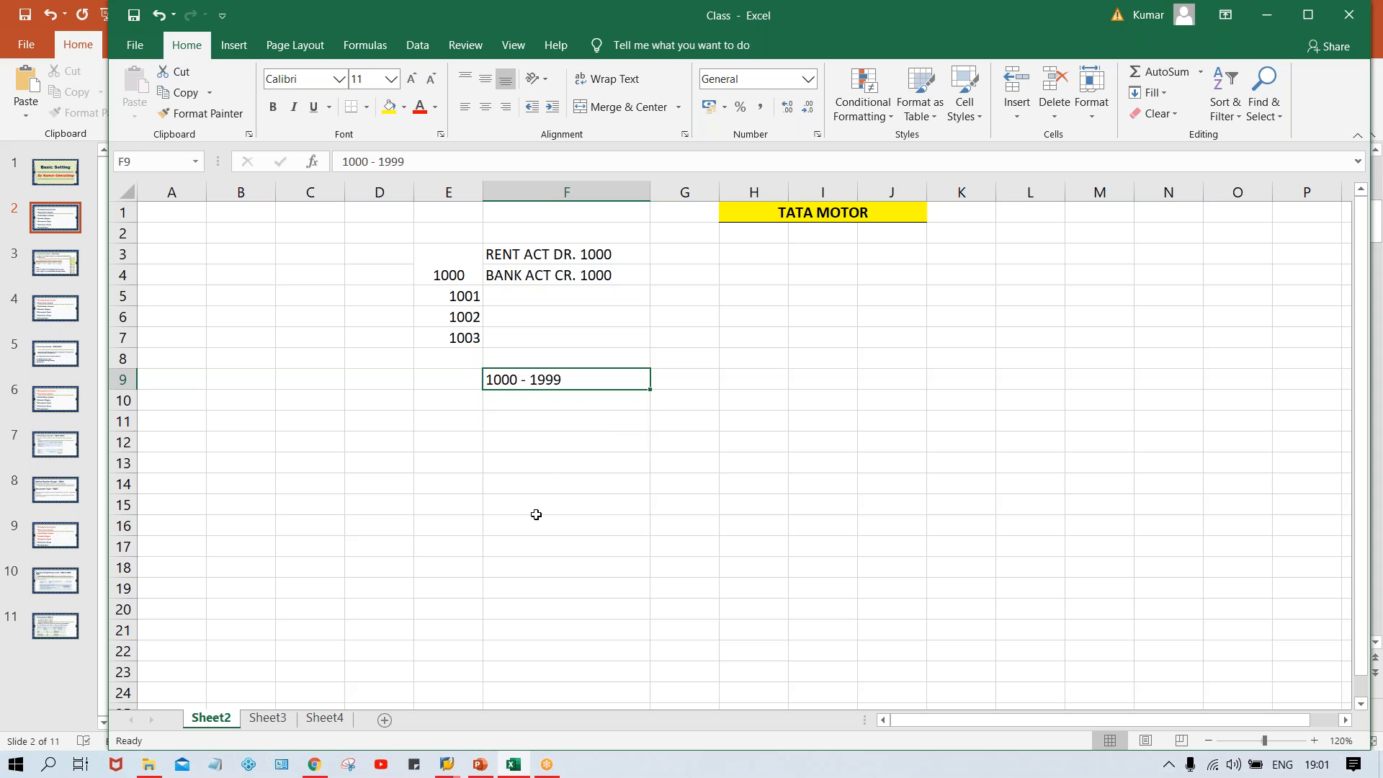
left_click(480, 765)
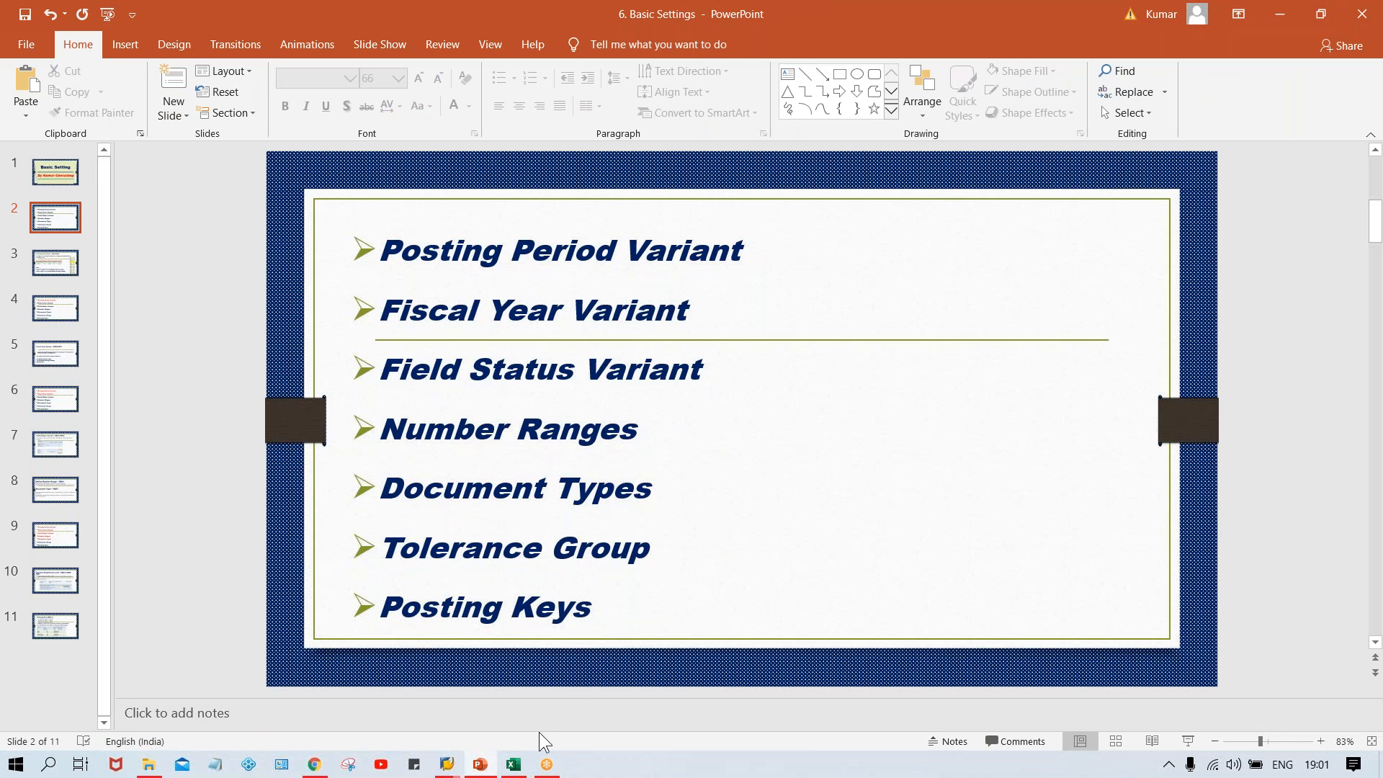
left_click(513, 765)
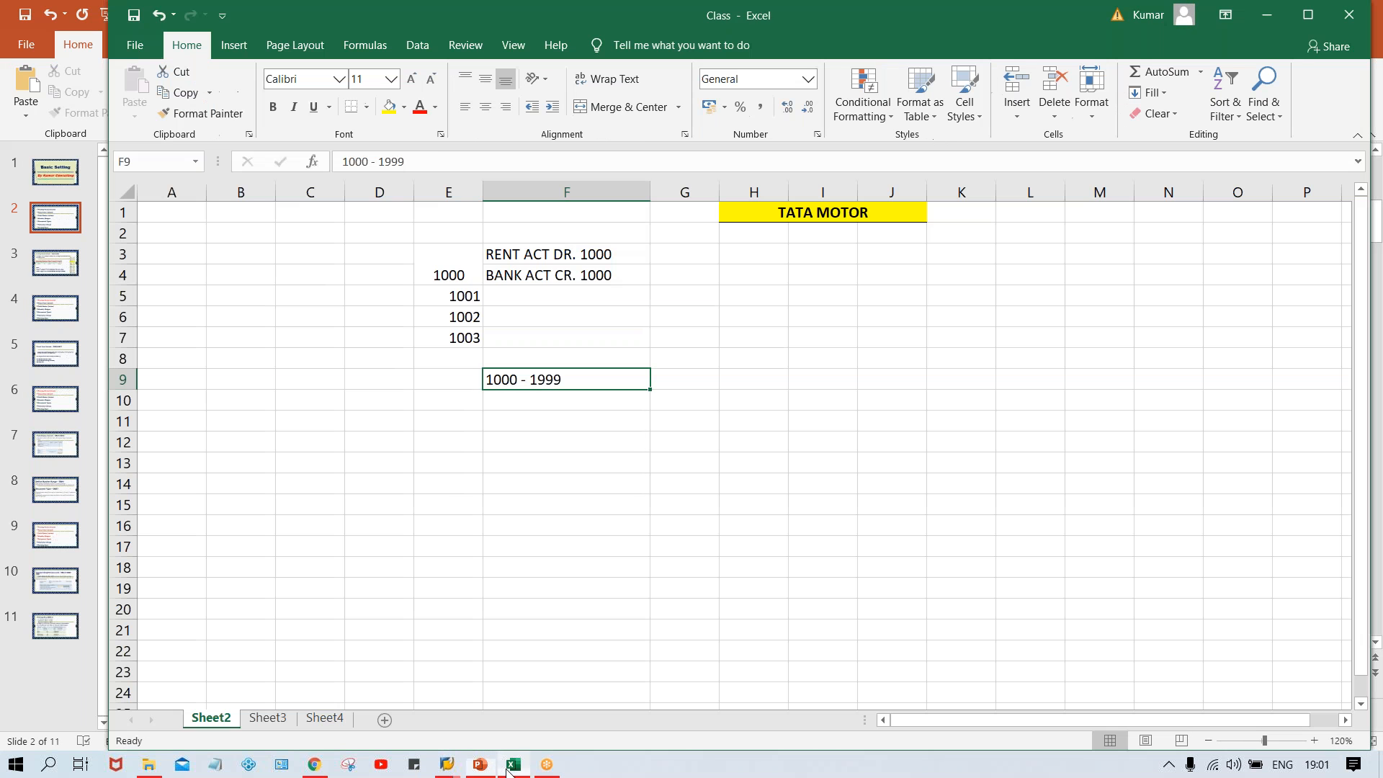
left_click(594, 284)
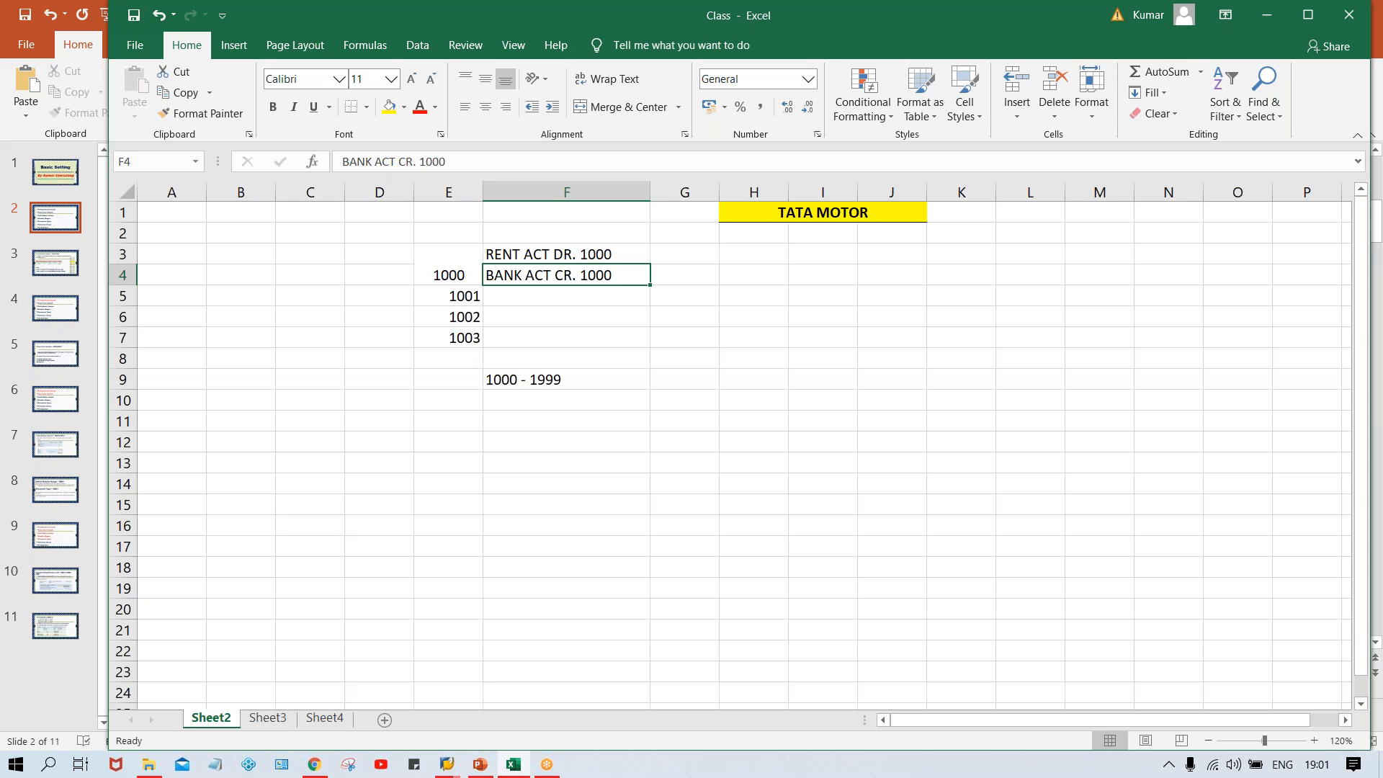
left_click(527, 367)
left_click(526, 378)
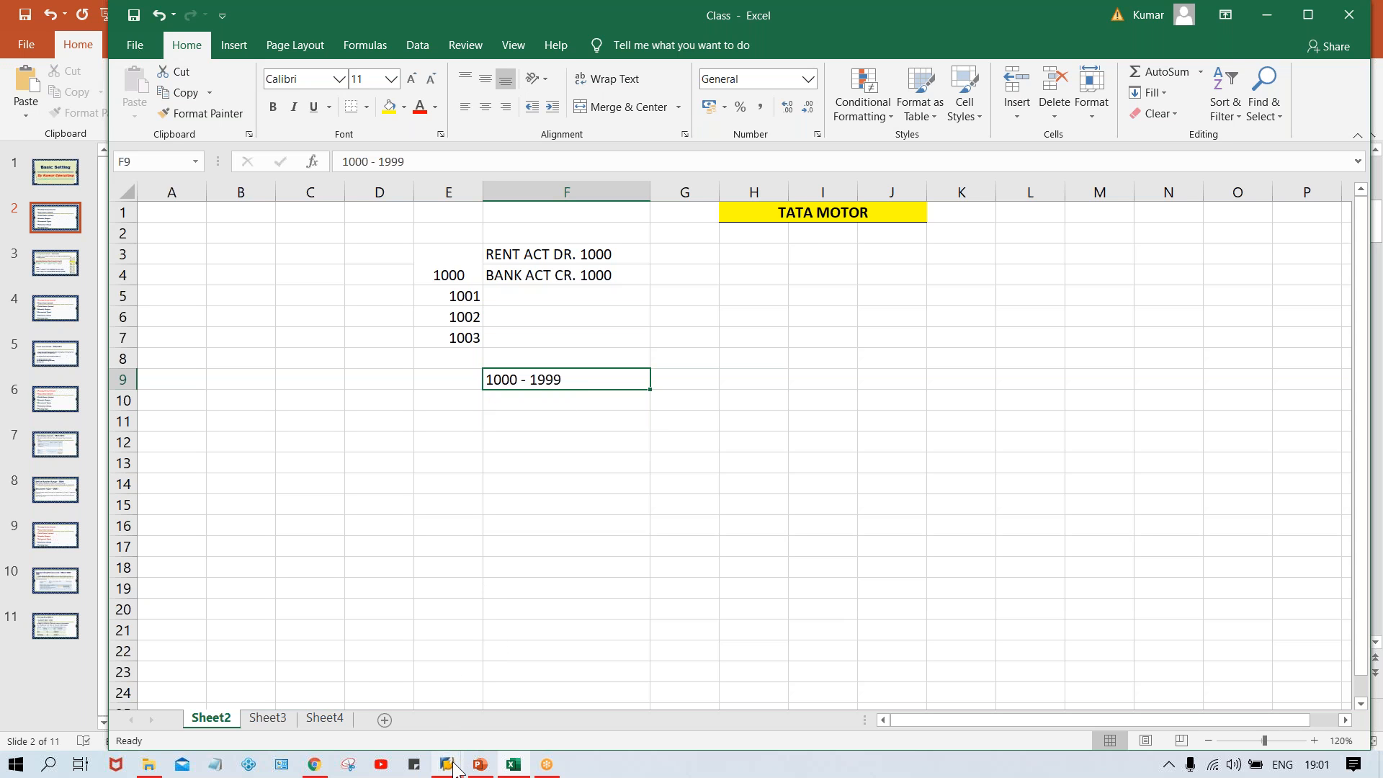
Switch to the SAP Easy Access session and try to run transaction FBN1 and create a new session
mouse_move(455, 768)
left_click(509, 712)
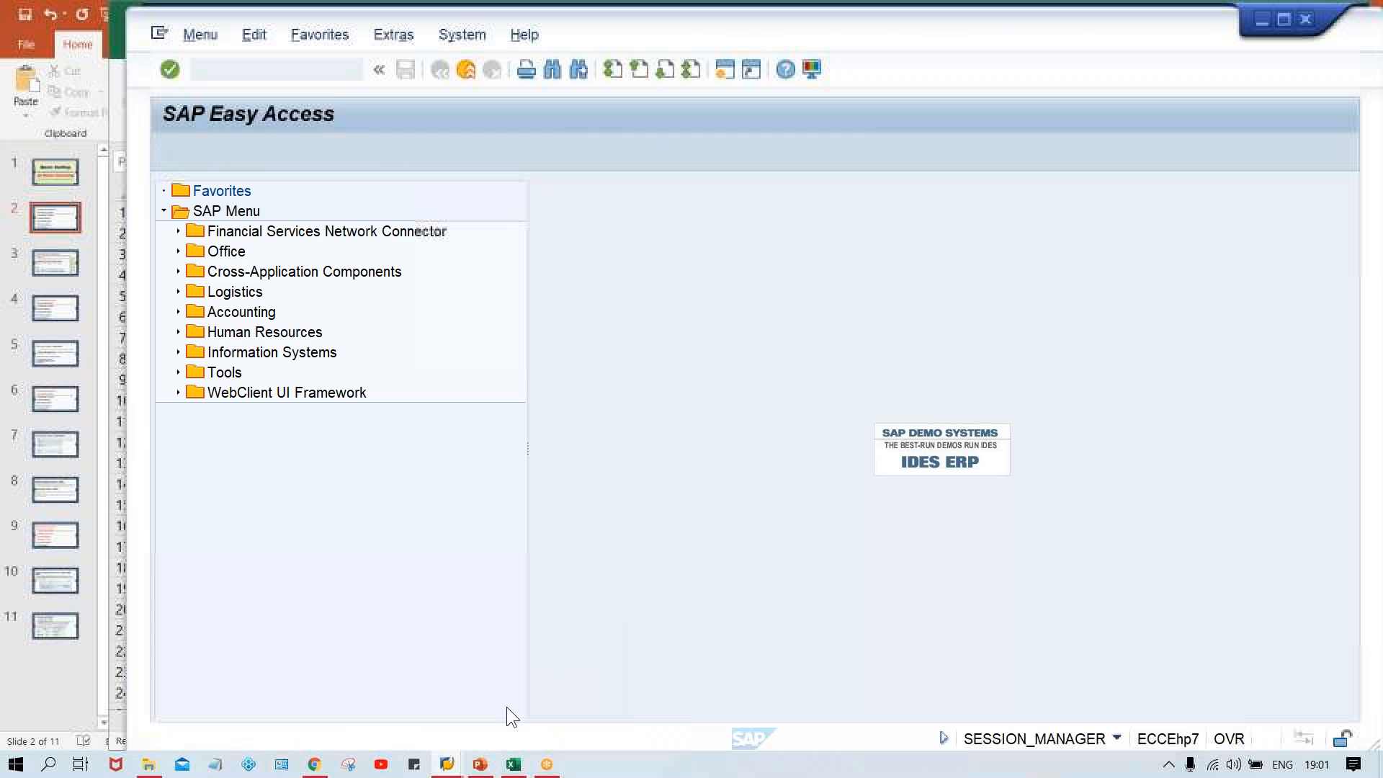
left_click(245, 74)
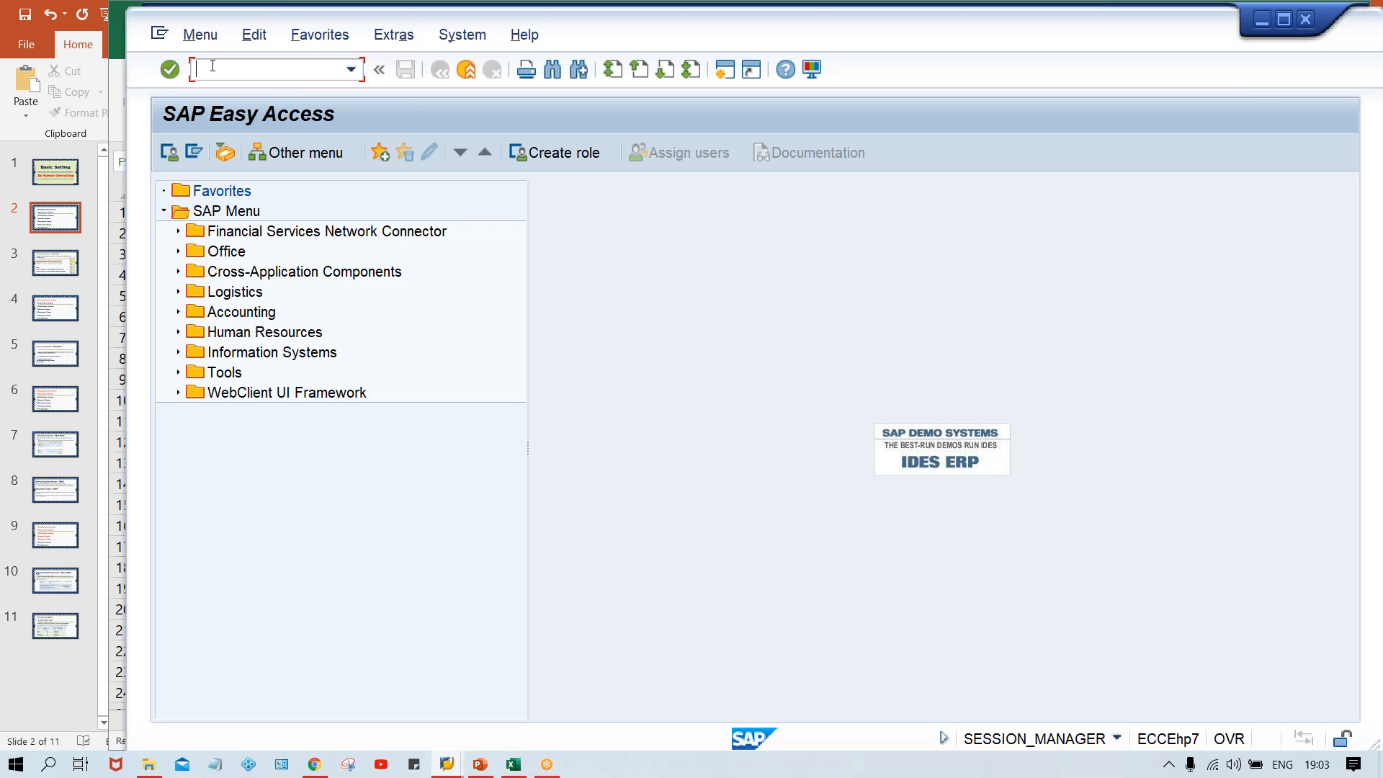
type("FBN1")
key("Return")
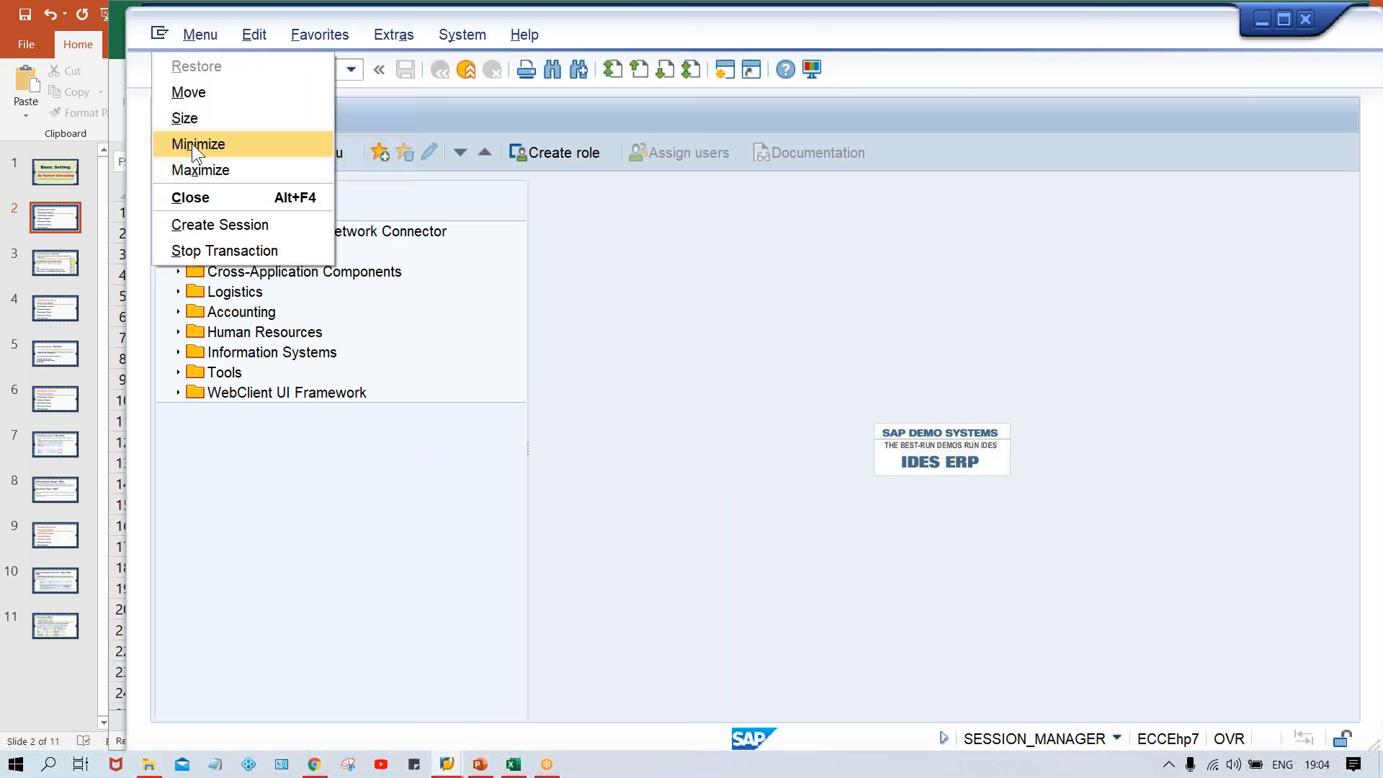
left_click(219, 226)
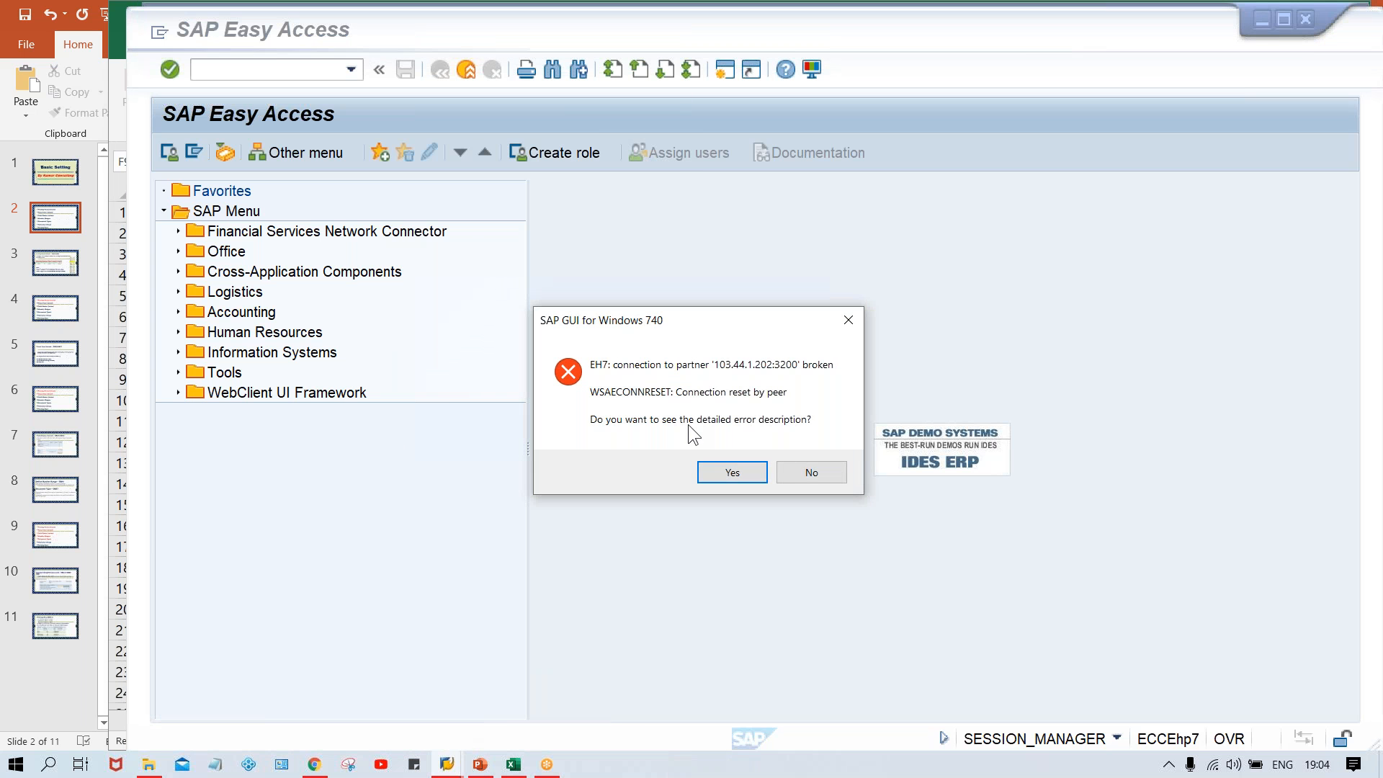
left_click(782, 472)
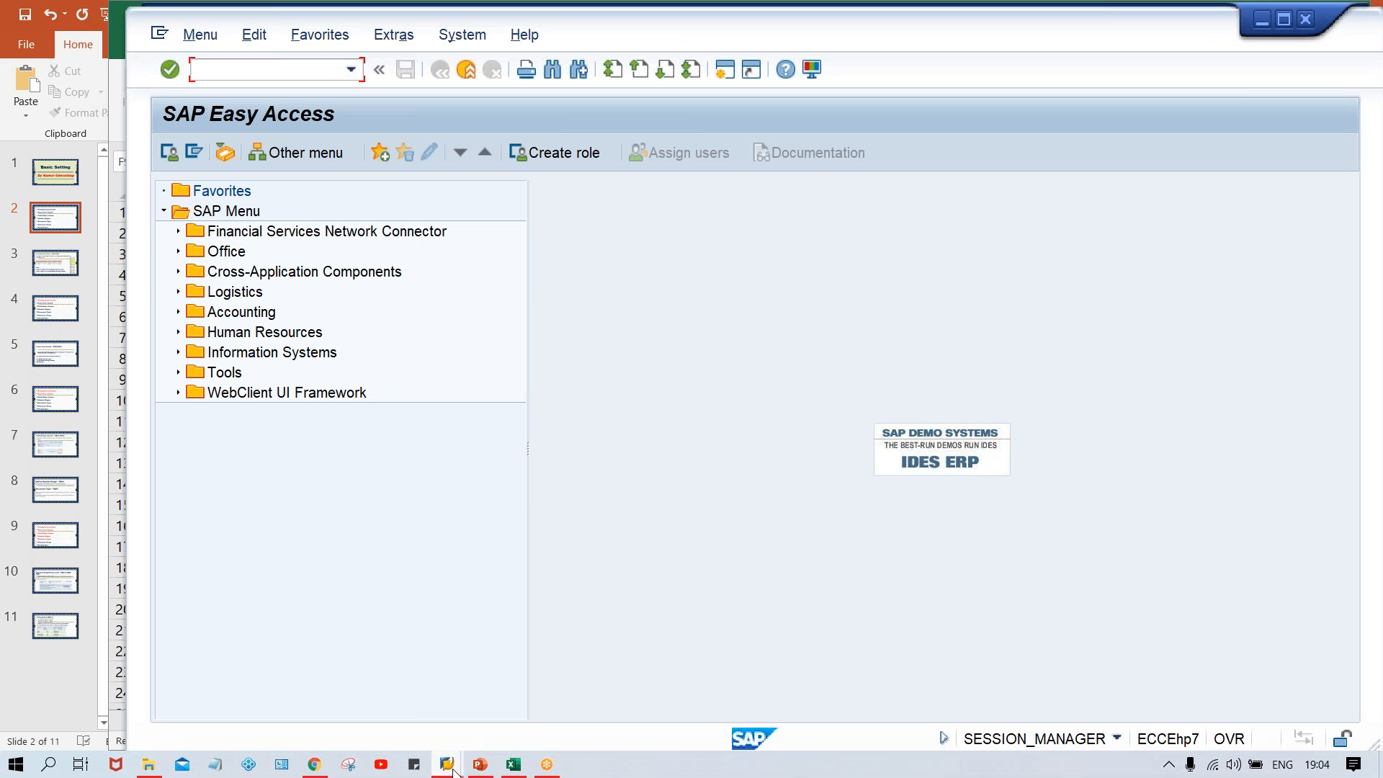
Switch to SAP Logon and open the SAP_3 connection
mouse_move(451, 766)
left_click(445, 710)
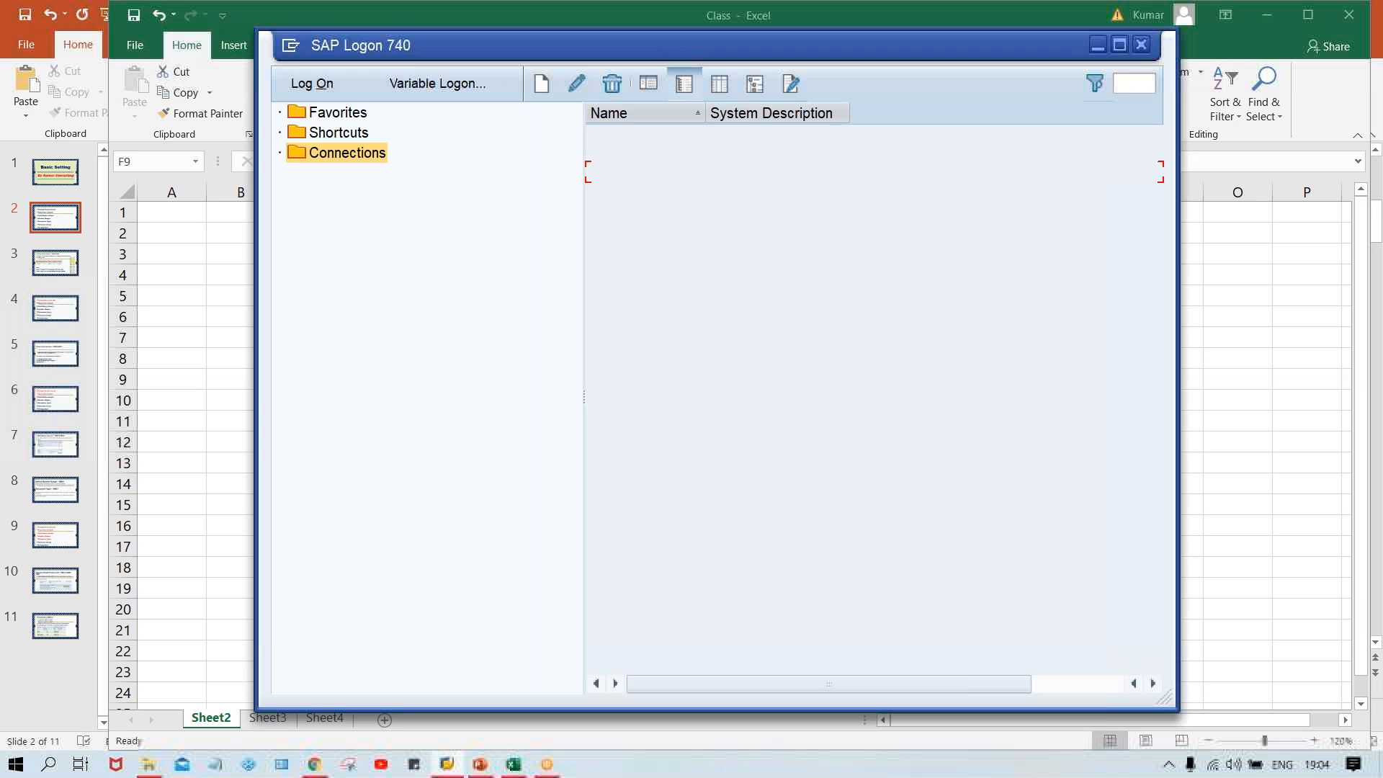
double_click(654, 168)
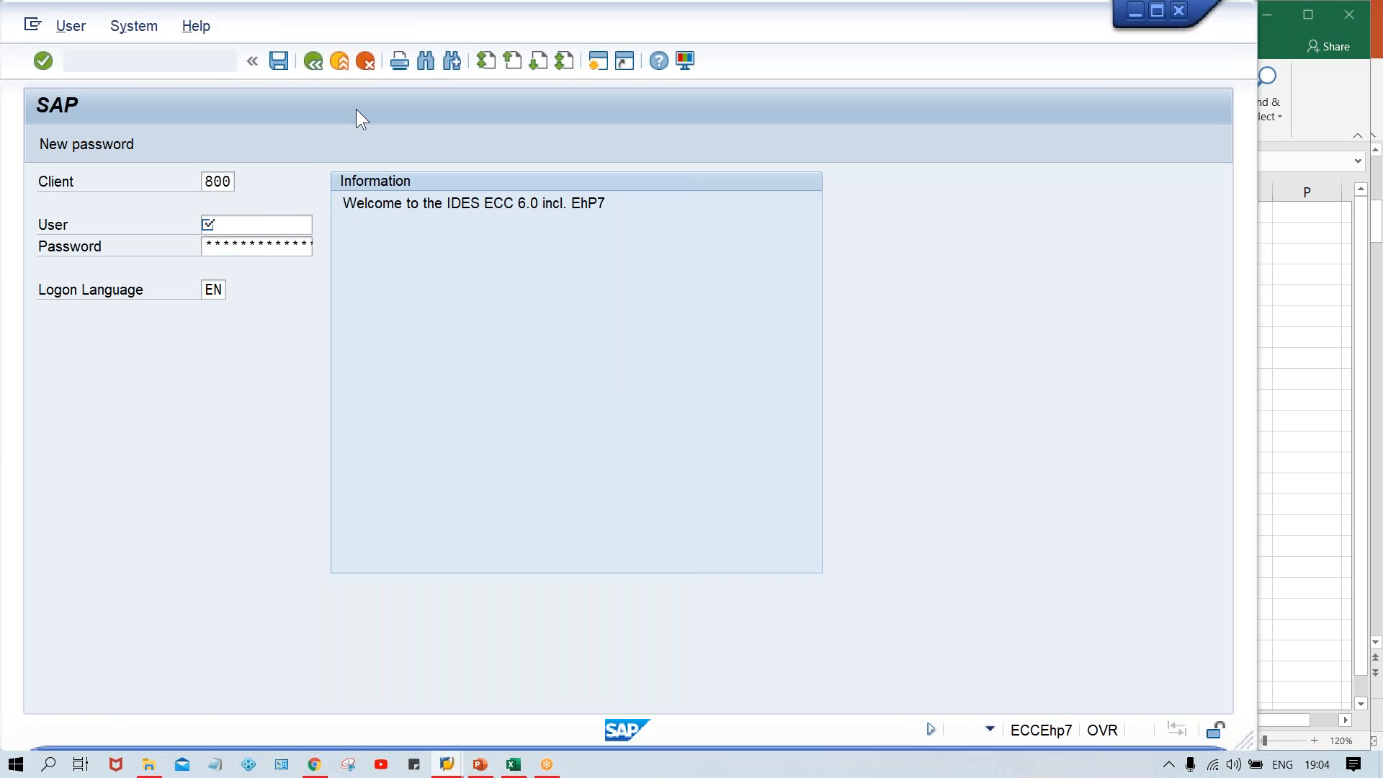
Try to log on to client 800 with the user name and account password in the SAP_3 logon window
left_click_drag(322, 15, 405, 30)
key("Down")
key("Down")
key("Tab")
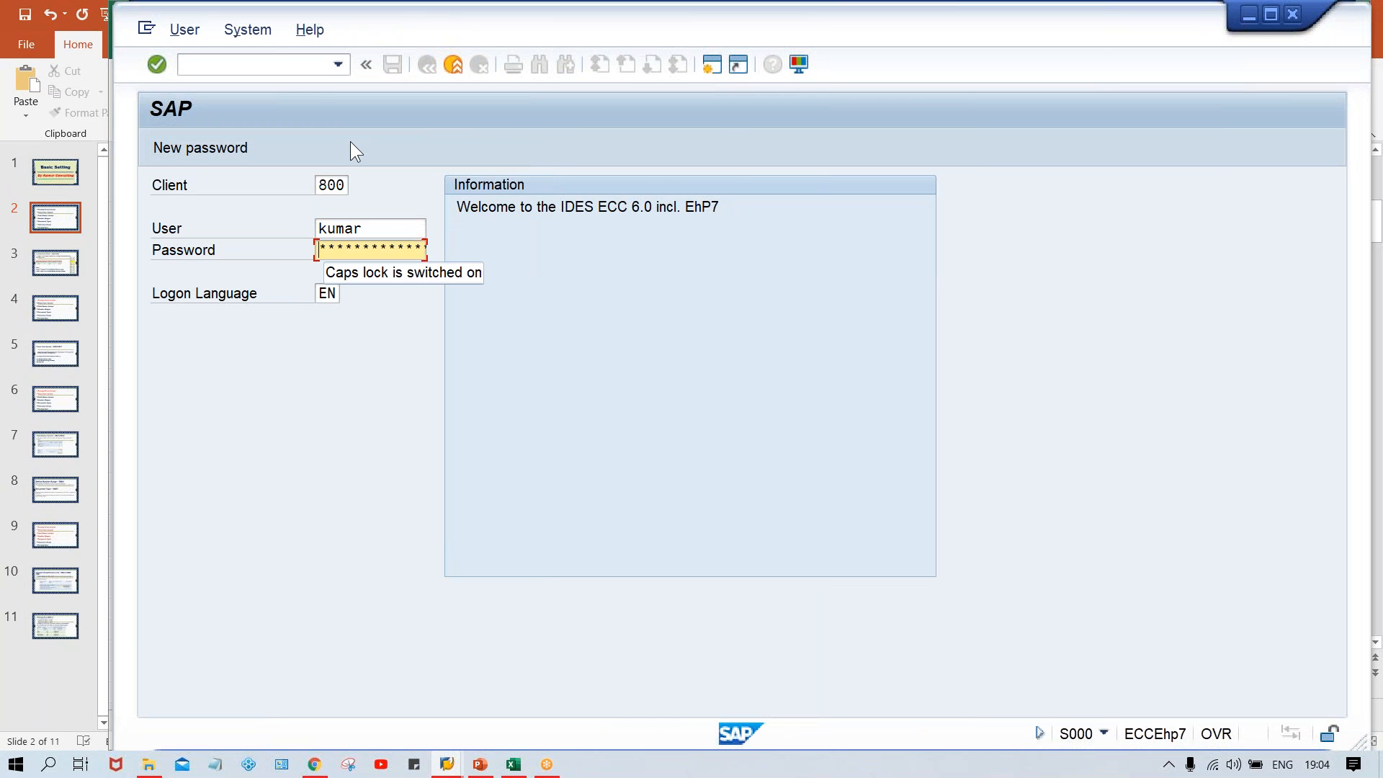
key("Caps_Lock")
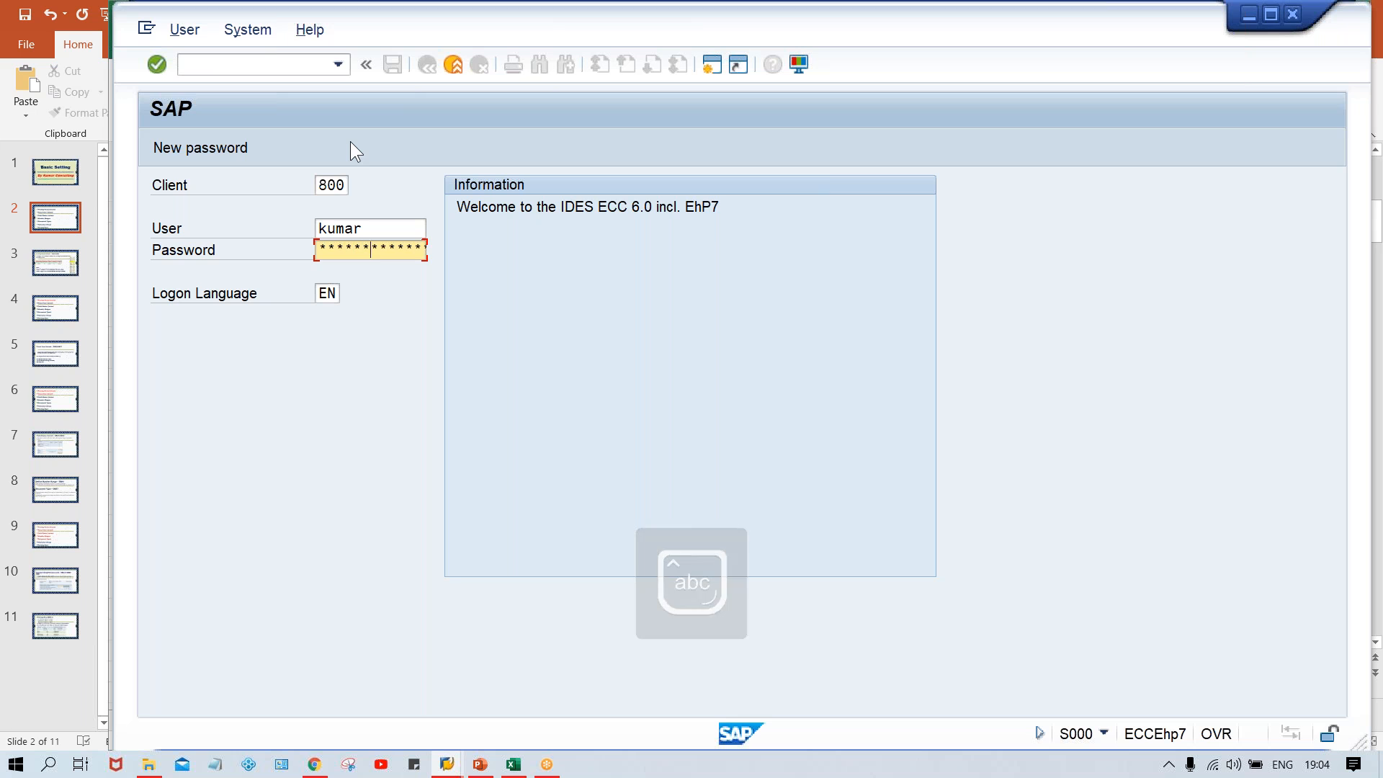
key("Return")
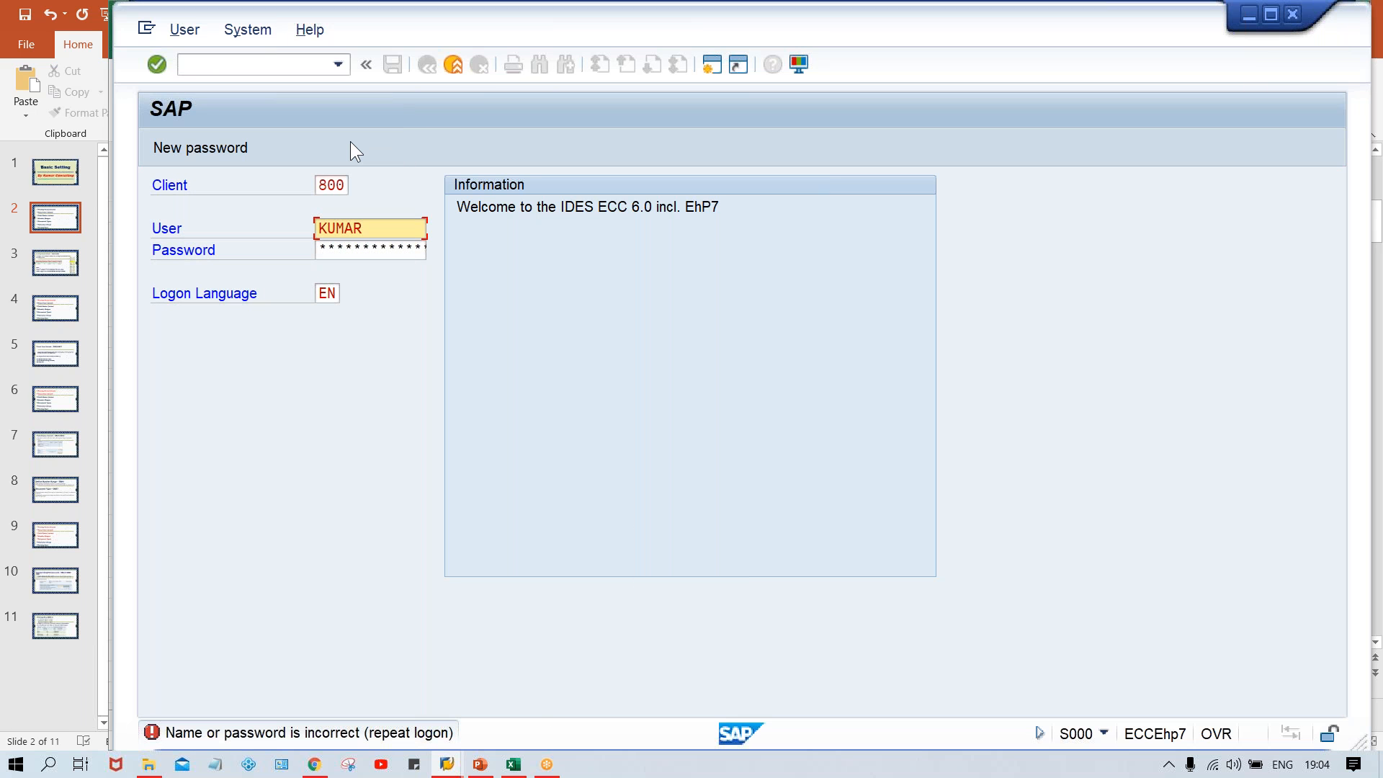
key("Tab")
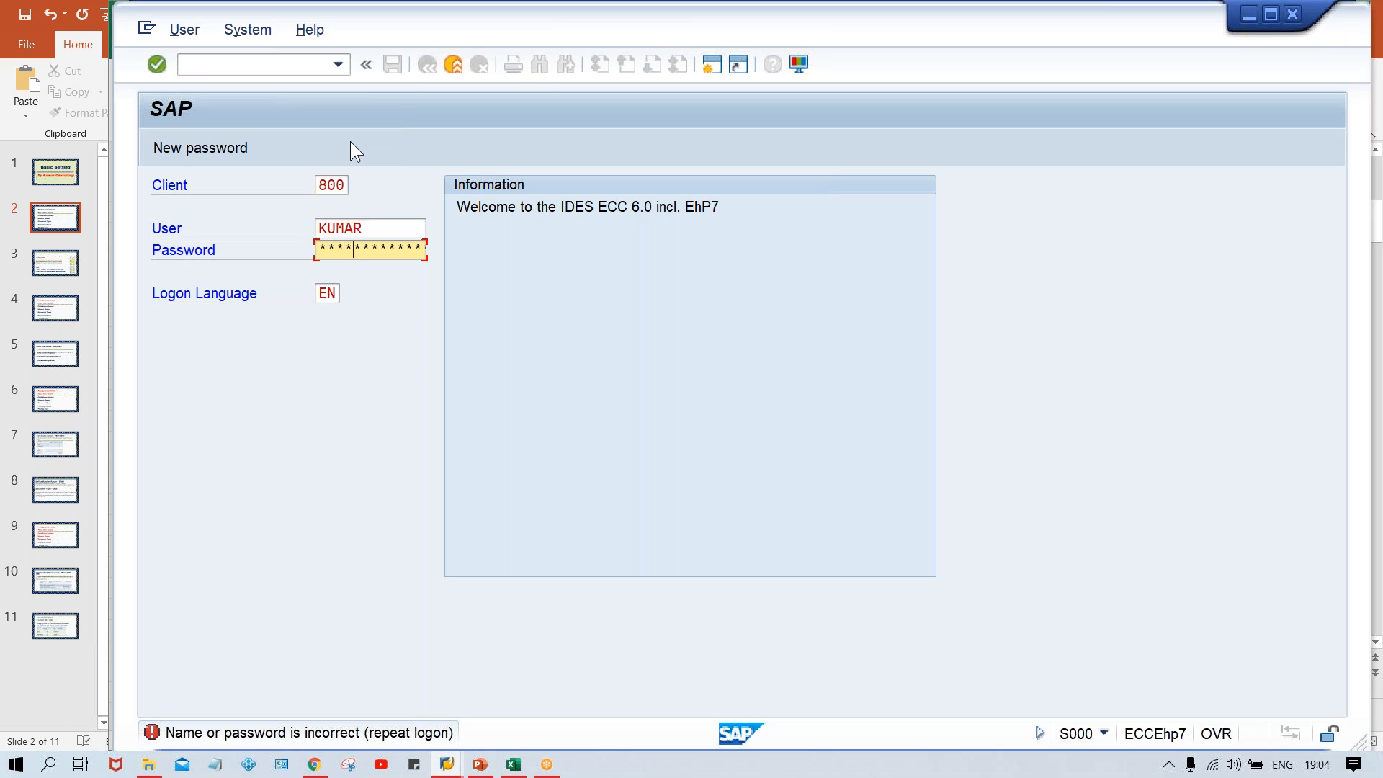
key("Return")
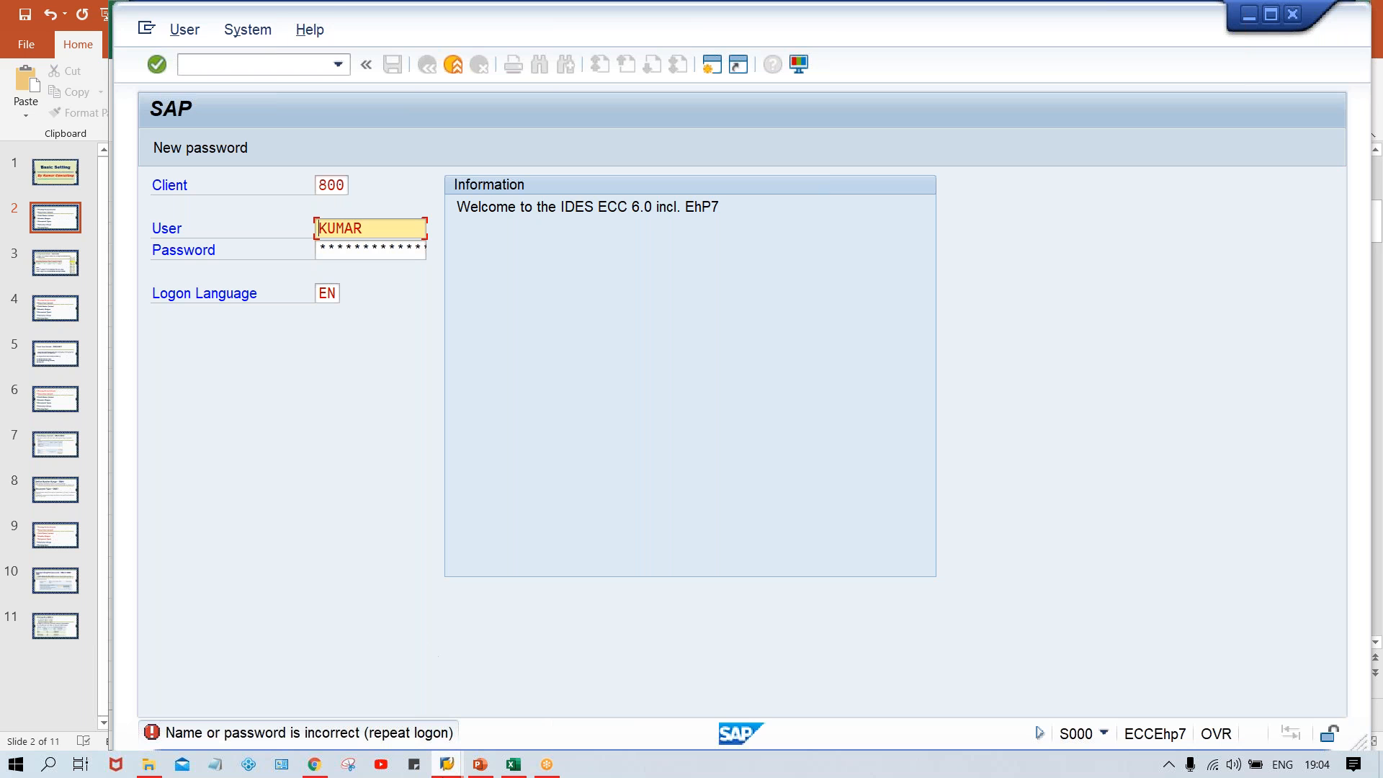
Return to SAP Logon and open the SAP_2 connection's logon screen
mouse_move(447, 763)
left_click(400, 708)
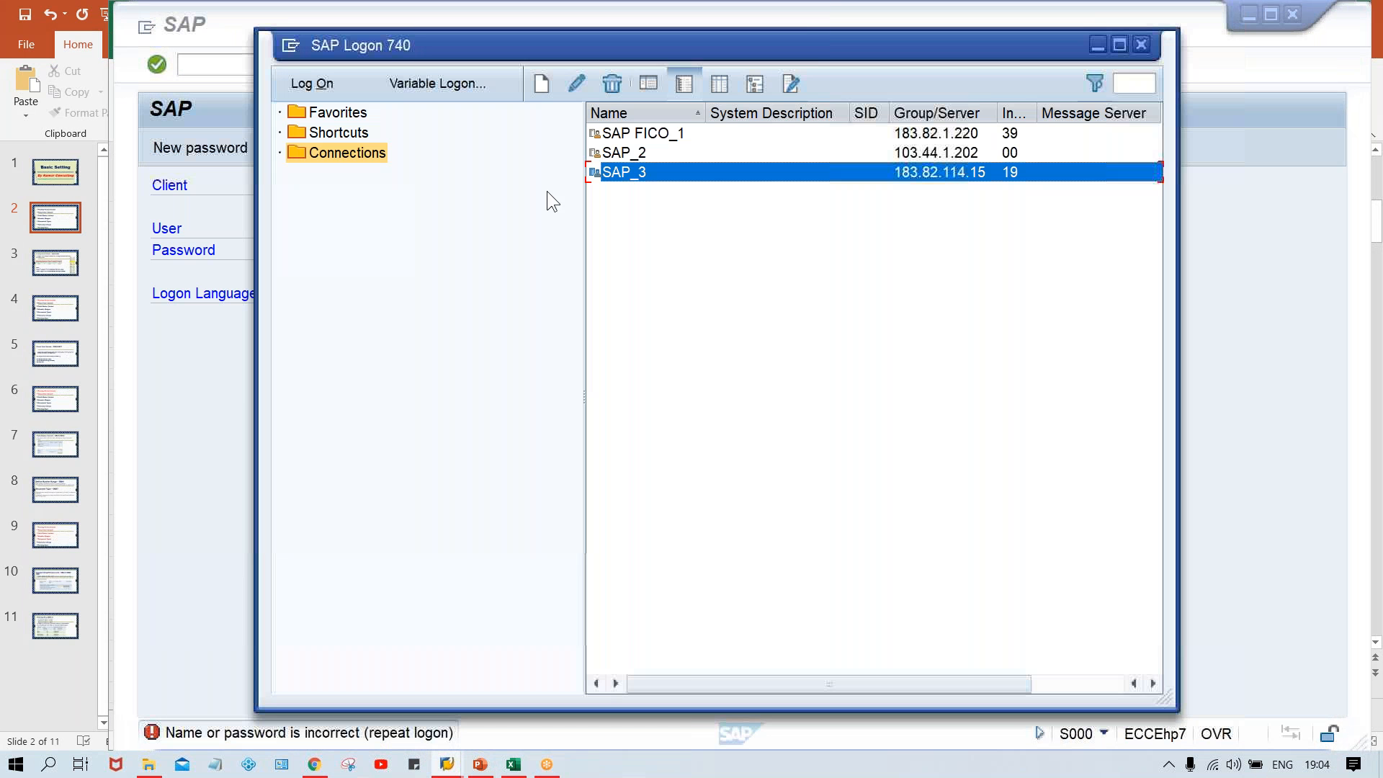
left_click(632, 153)
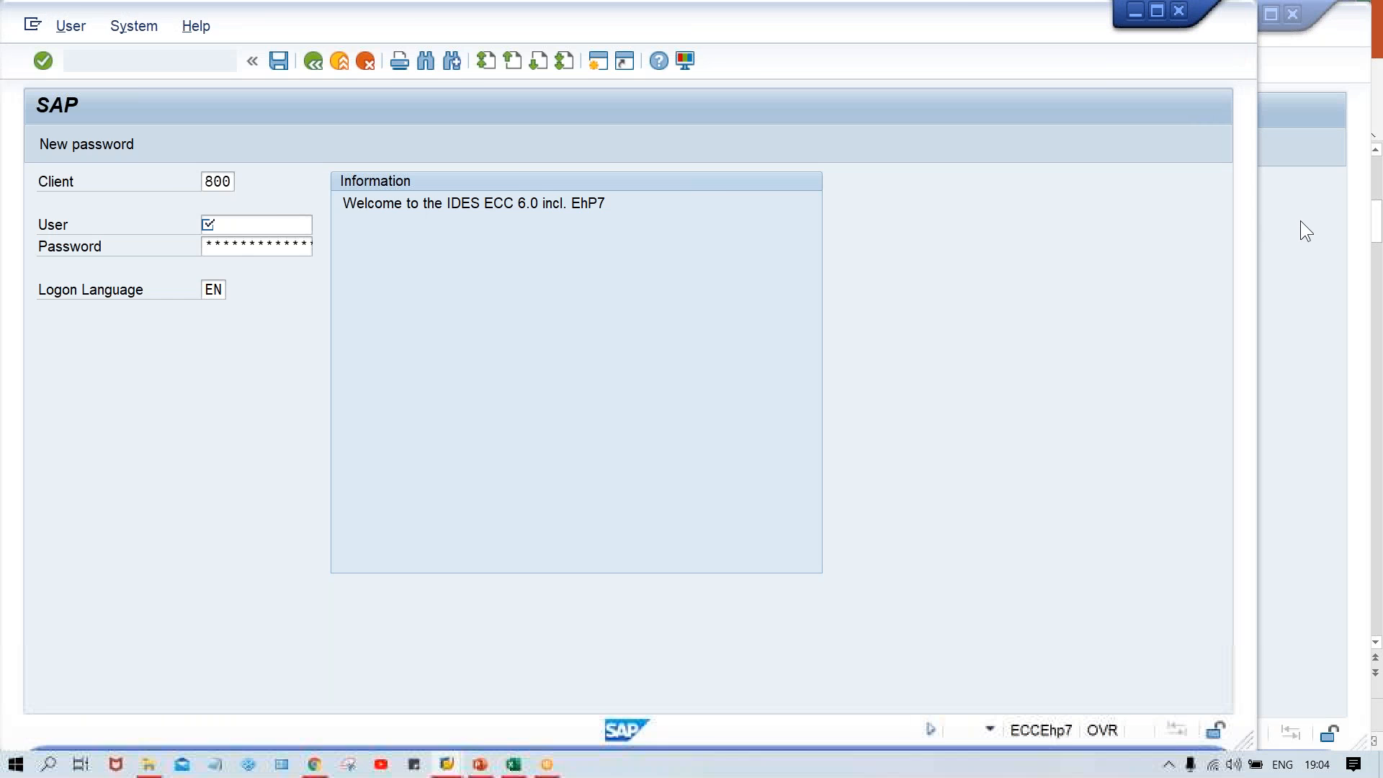
Bring the SAP logon window into view and log on to client 800 with the user name and account password
left_click(1300, 221)
left_click_drag(871, 32, 888, 308)
left_click(1309, 290)
left_click_drag(340, 20, 455, 26)
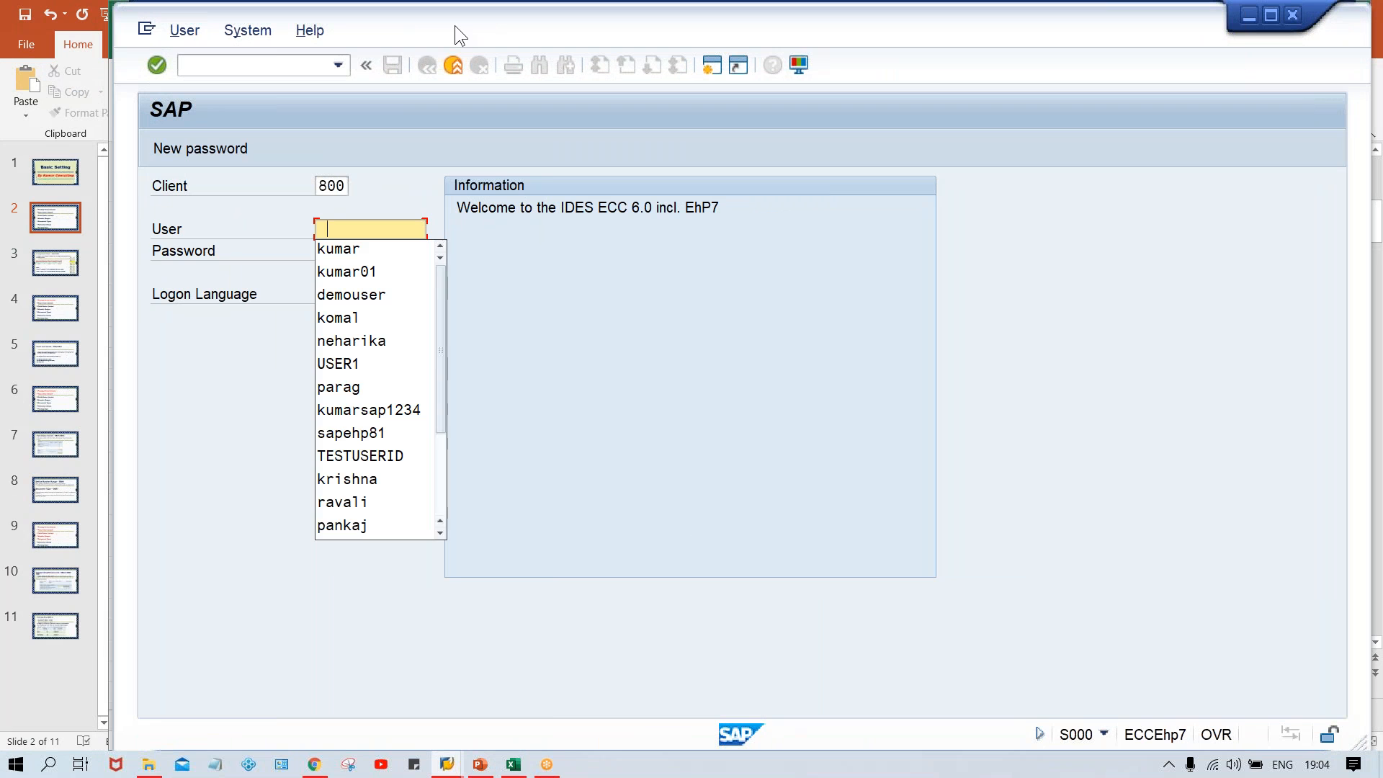
key("Down")
key("Return")
key("Tab")
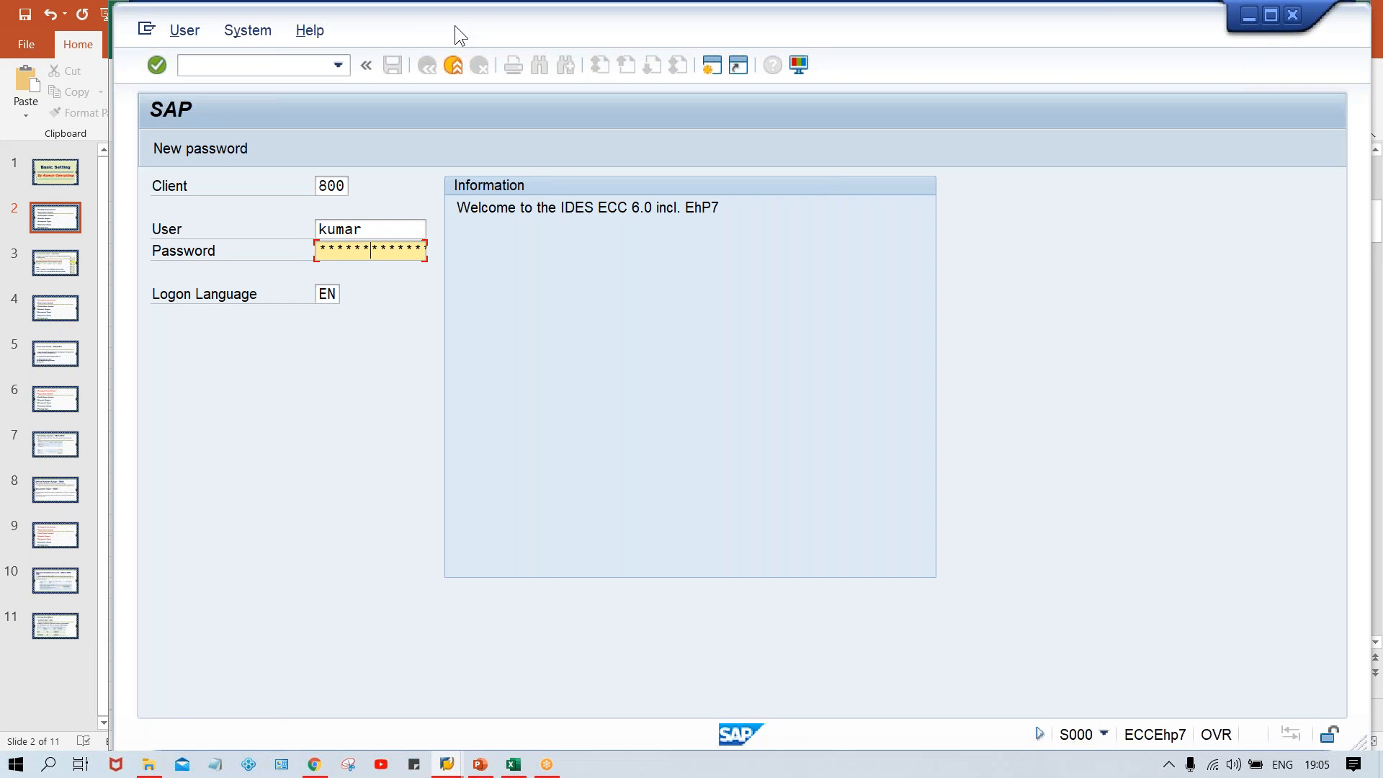
key("Return")
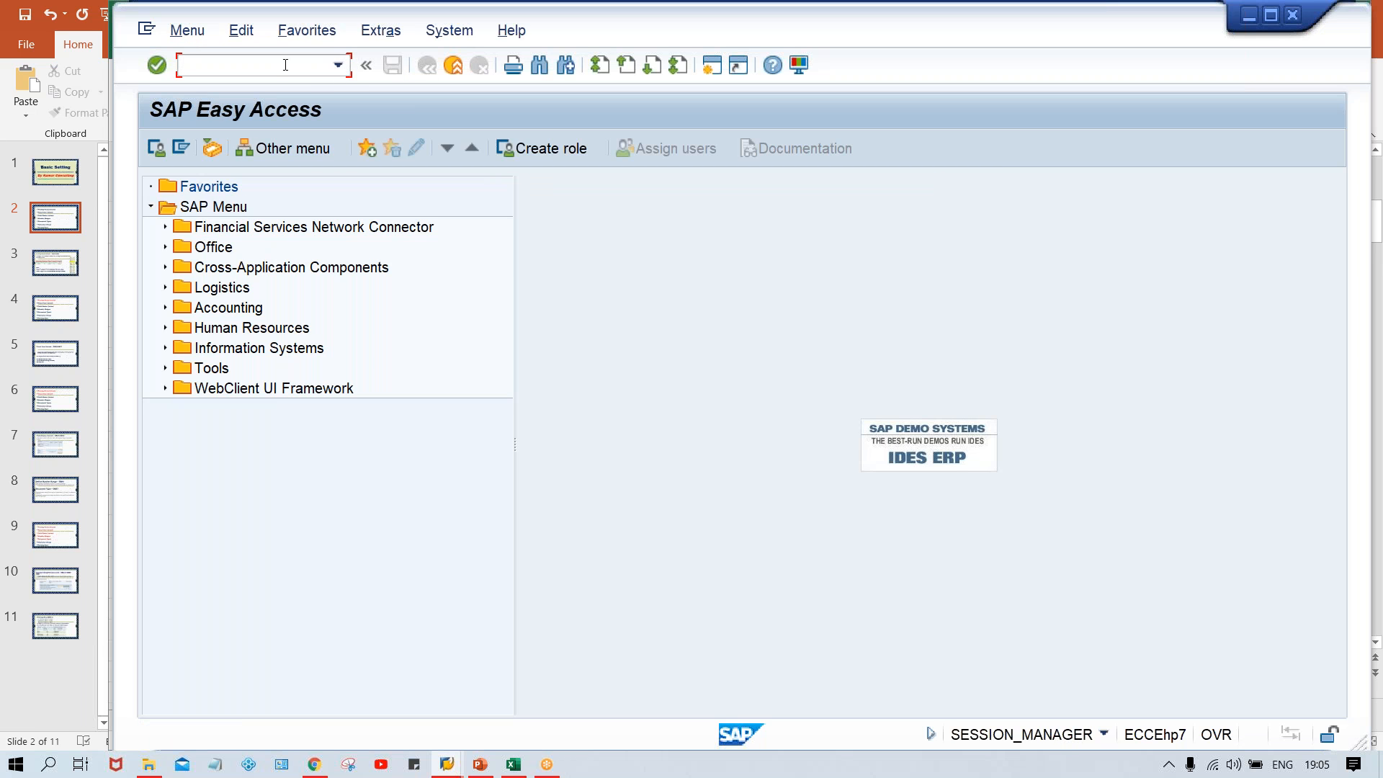
Run transaction FBN1 from the command history to open accounting document number range maintenance
left_click(346, 65)
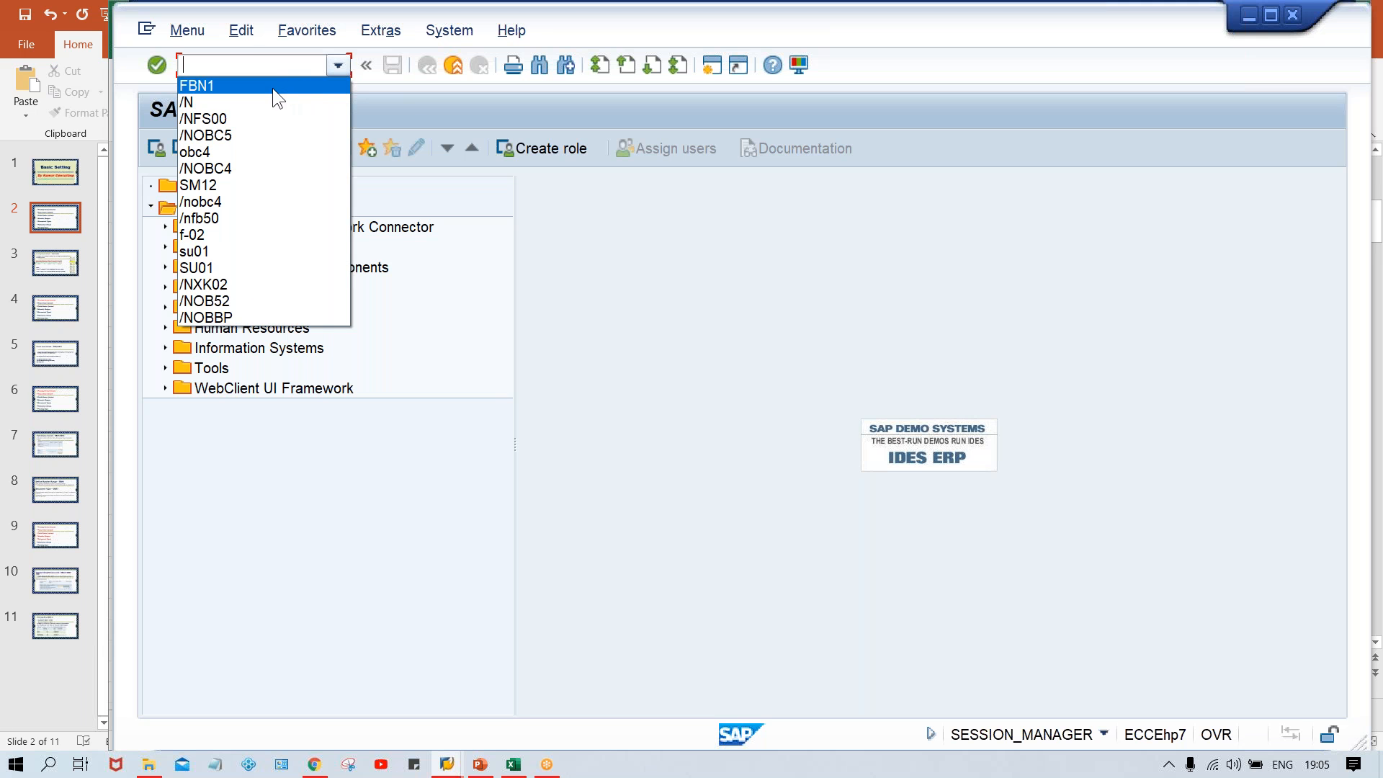
left_click(272, 88)
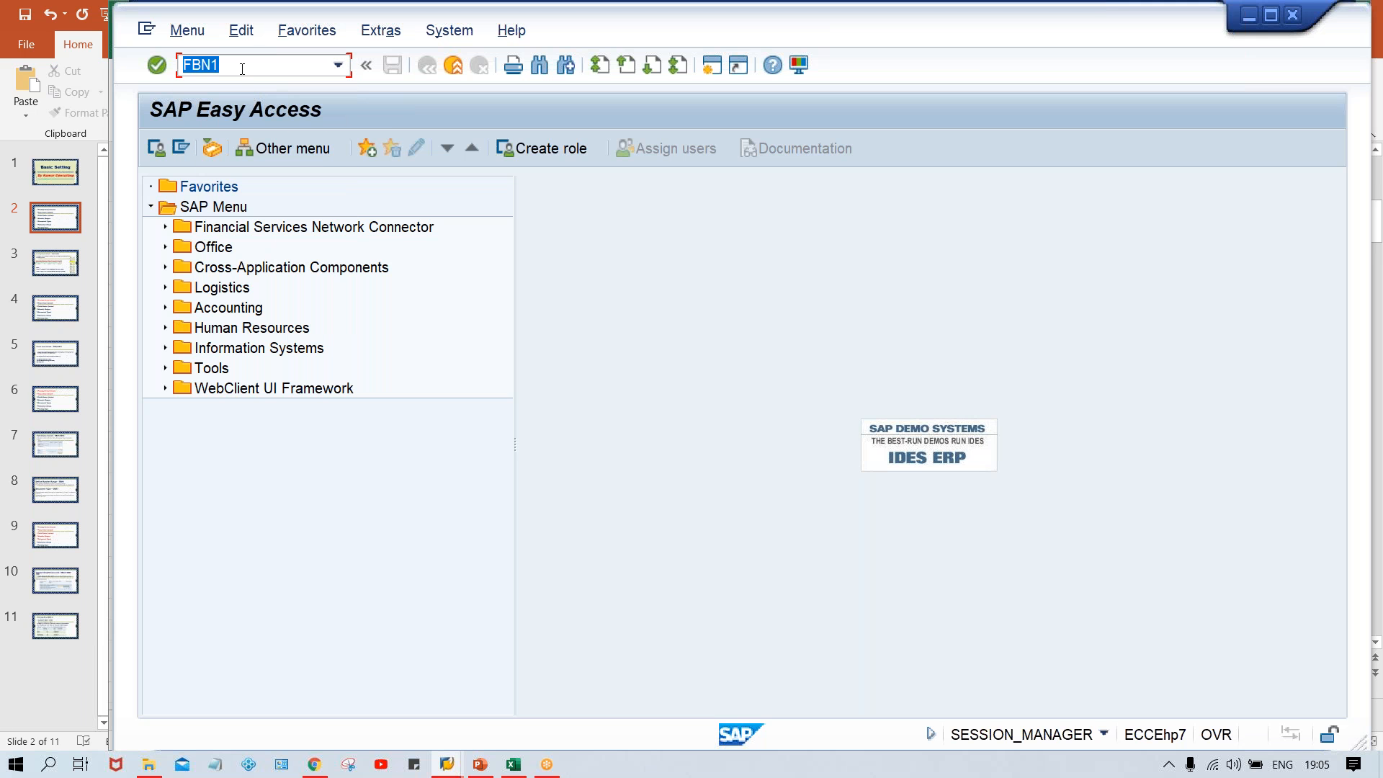
left_click(338, 65)
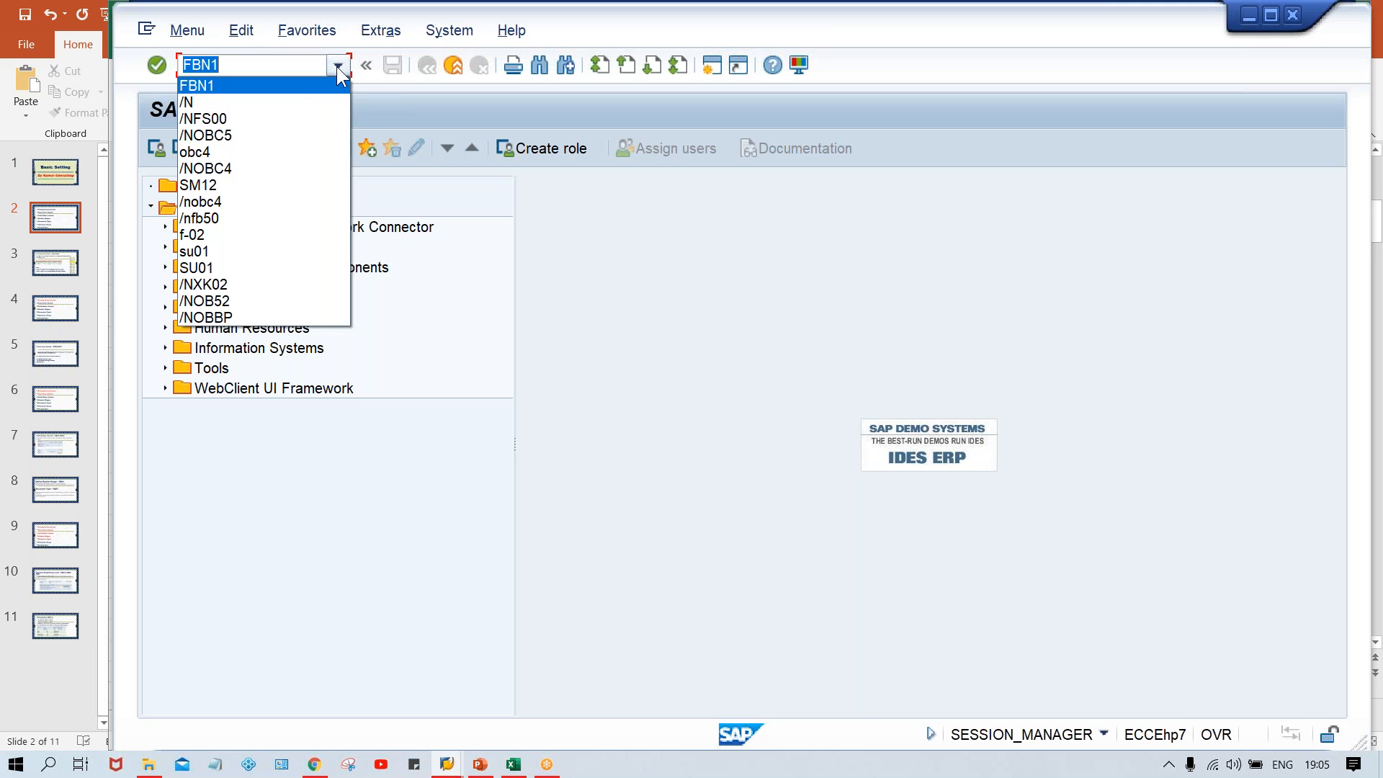
left_click(269, 61)
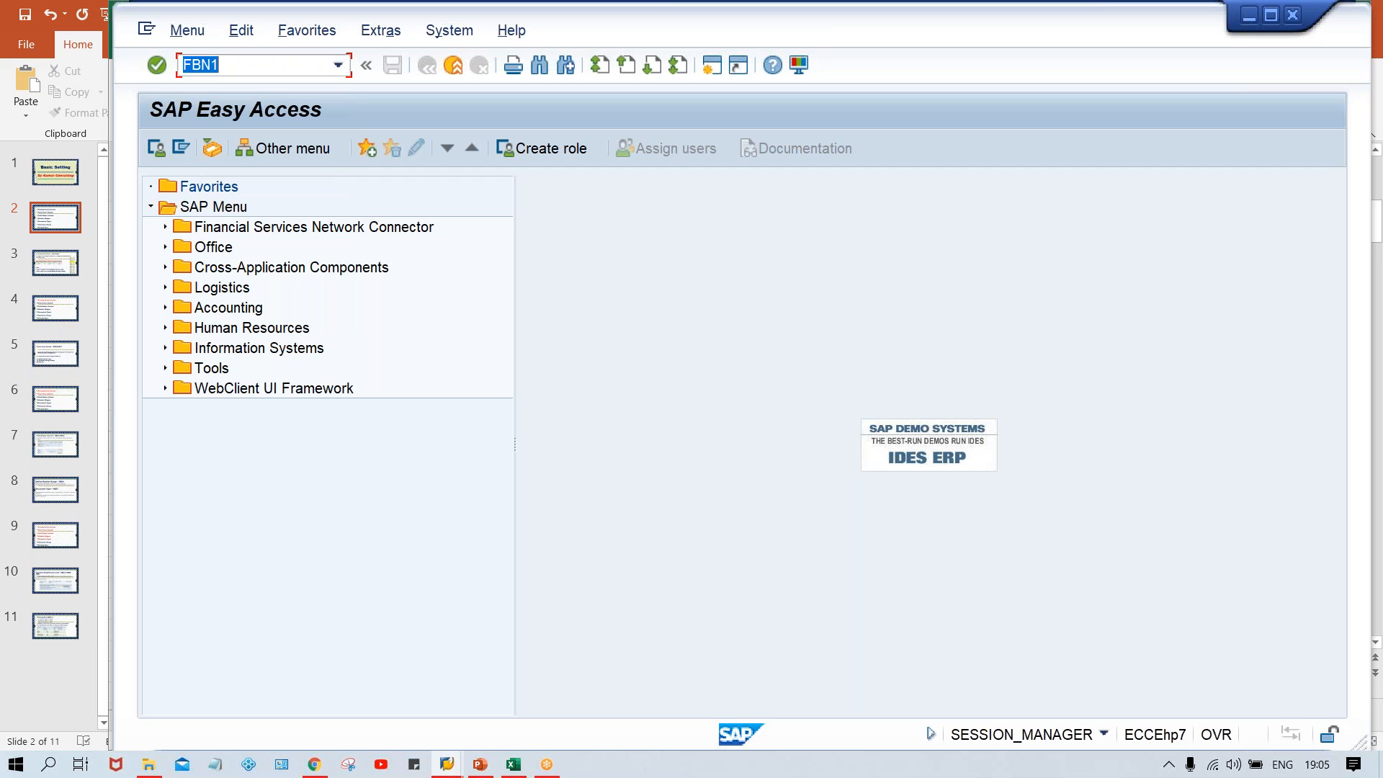
left_click(343, 62)
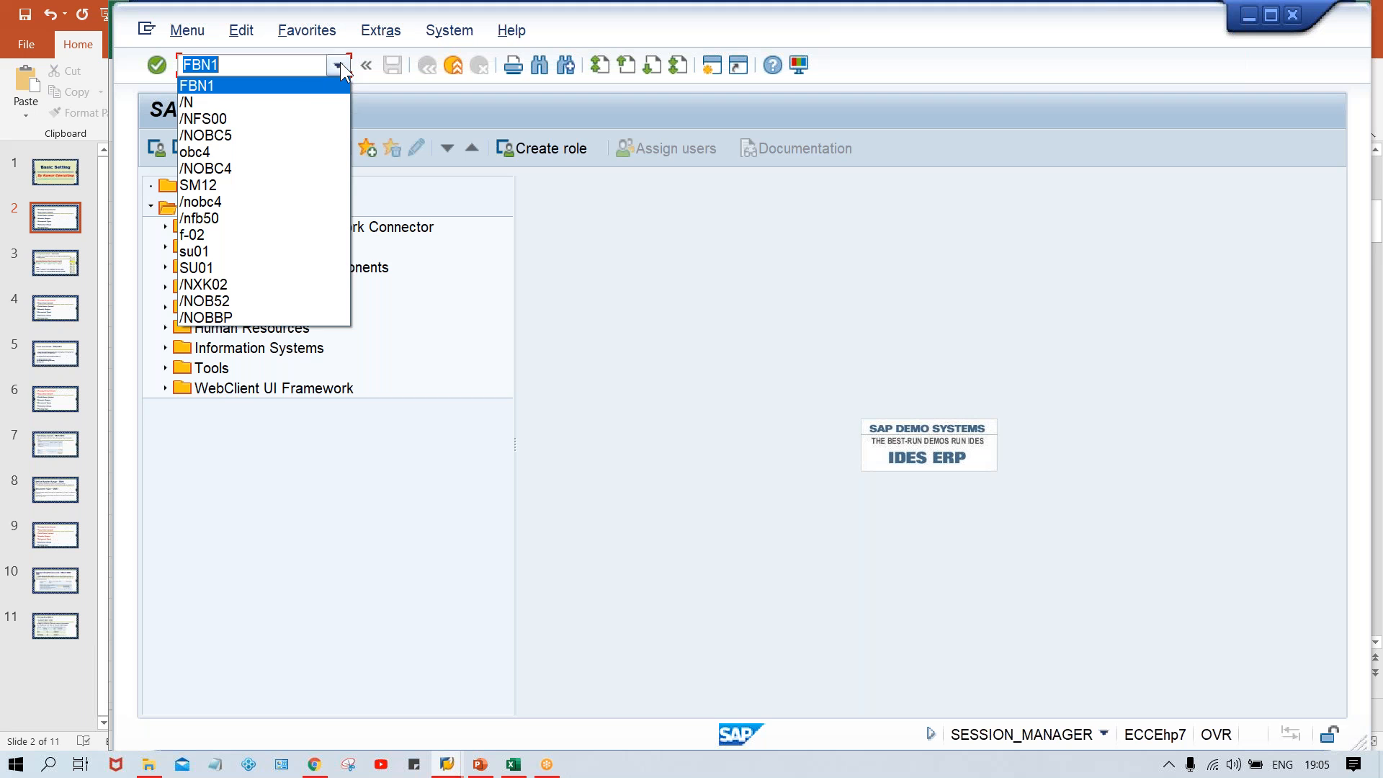
left_click(309, 88)
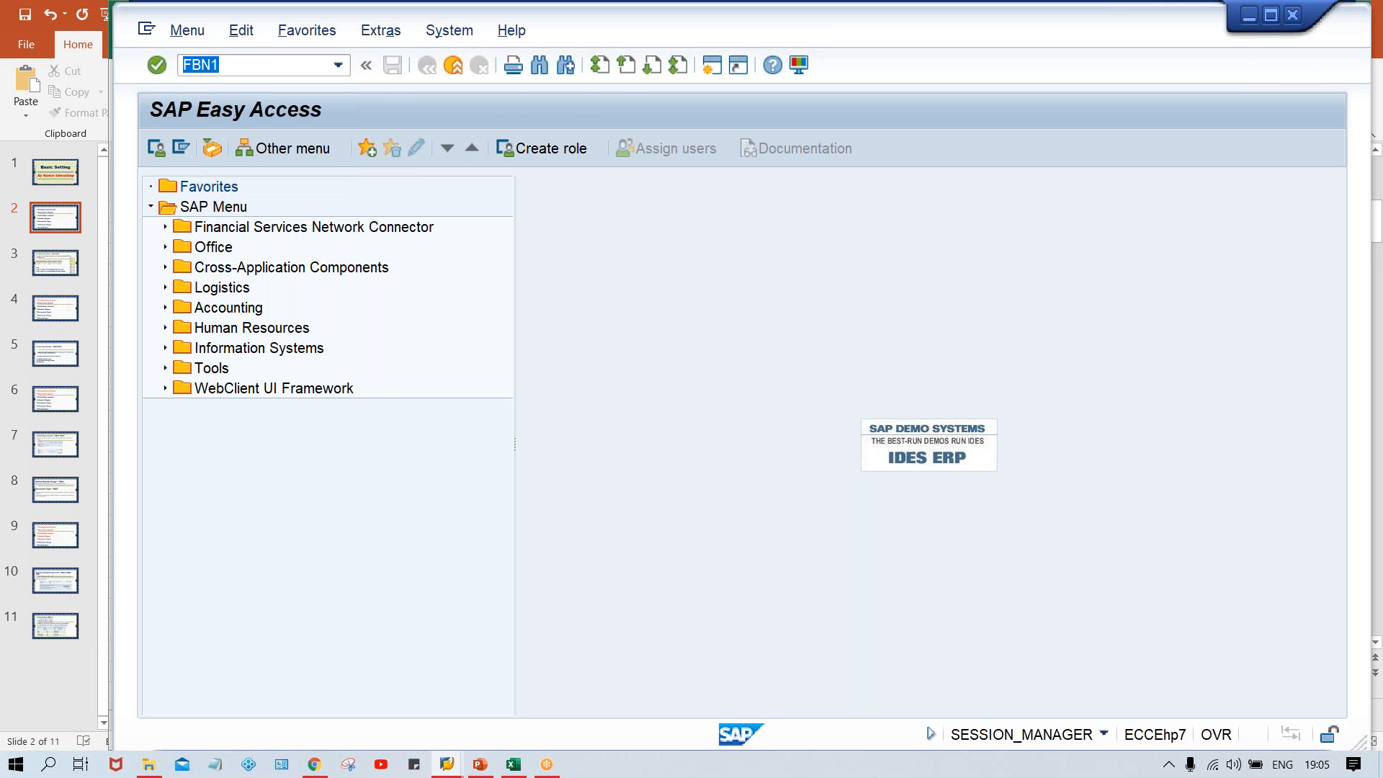
key("Return")
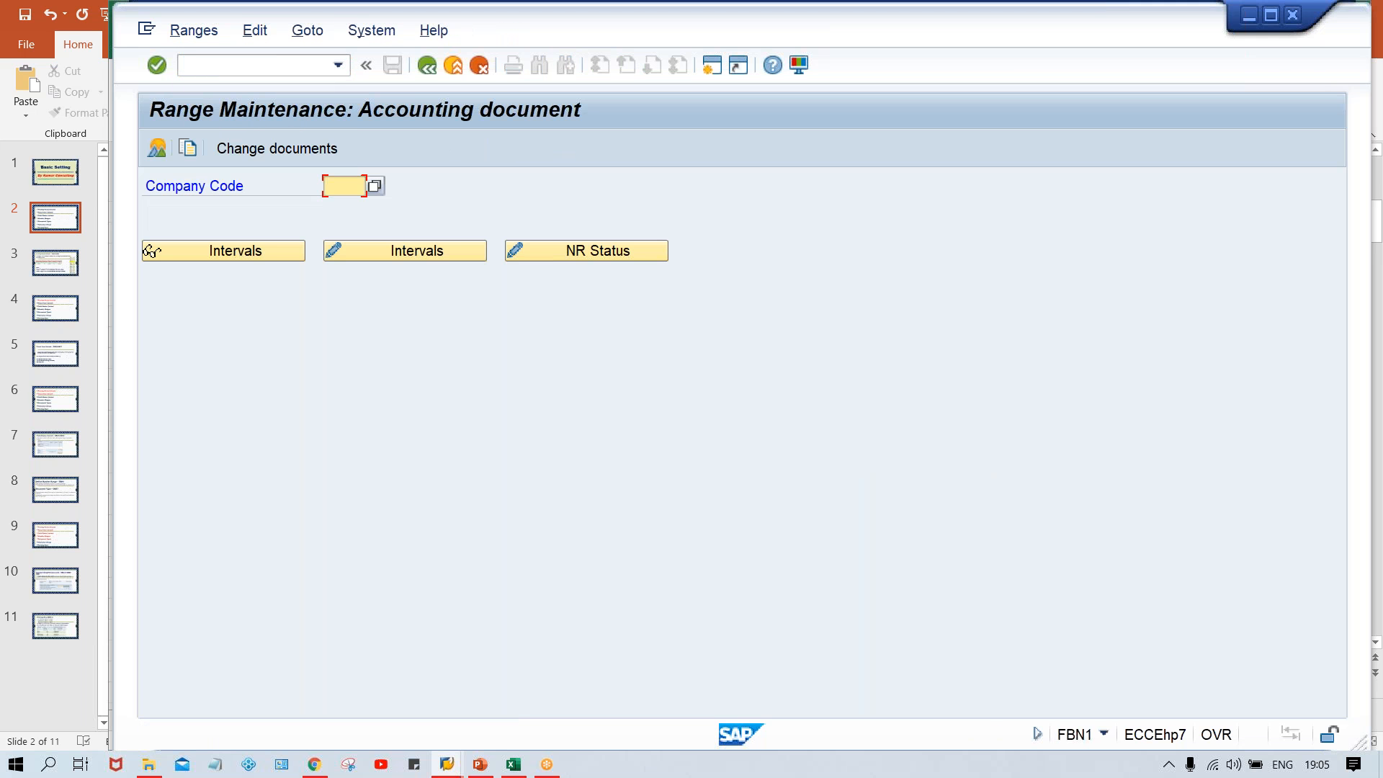
Enter company code TM00 and open its number range intervals for editing
key("Caps_Lock")
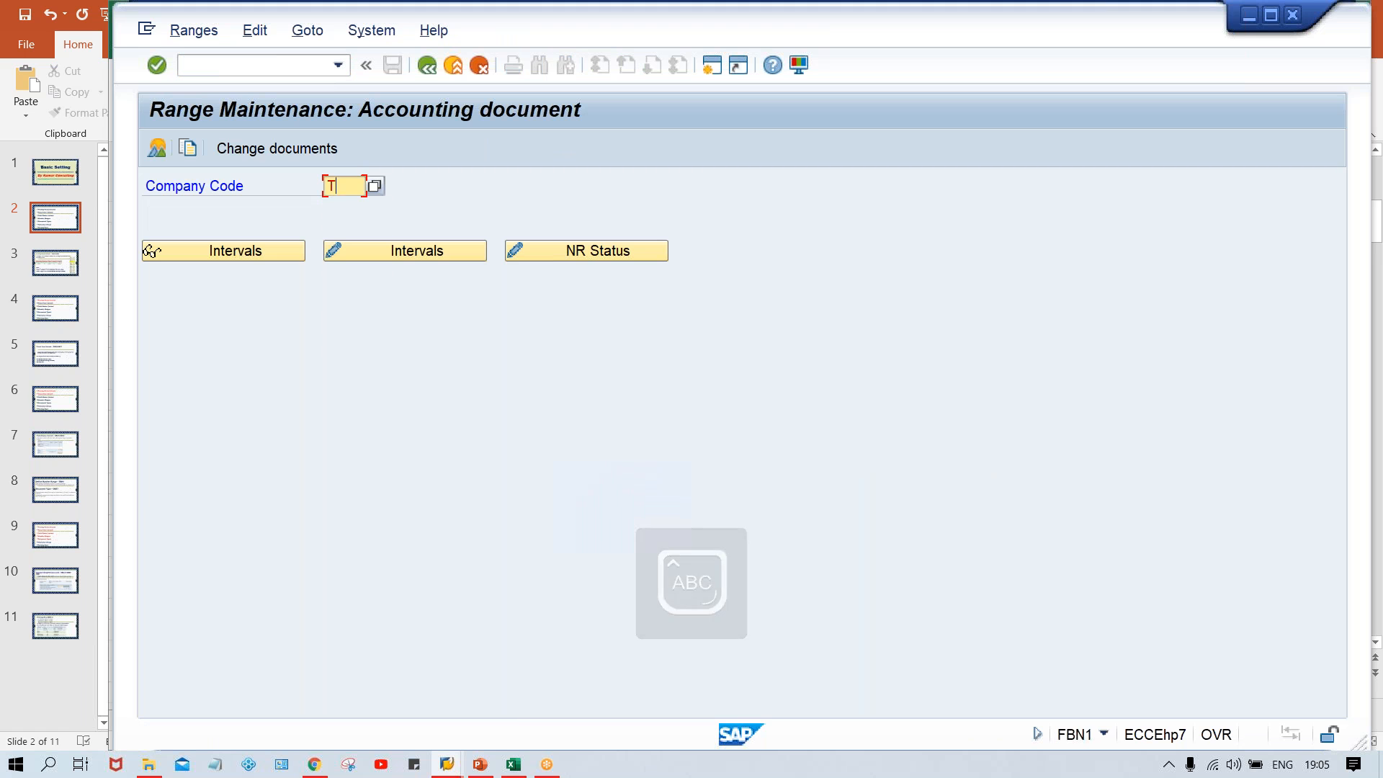
type("TM00")
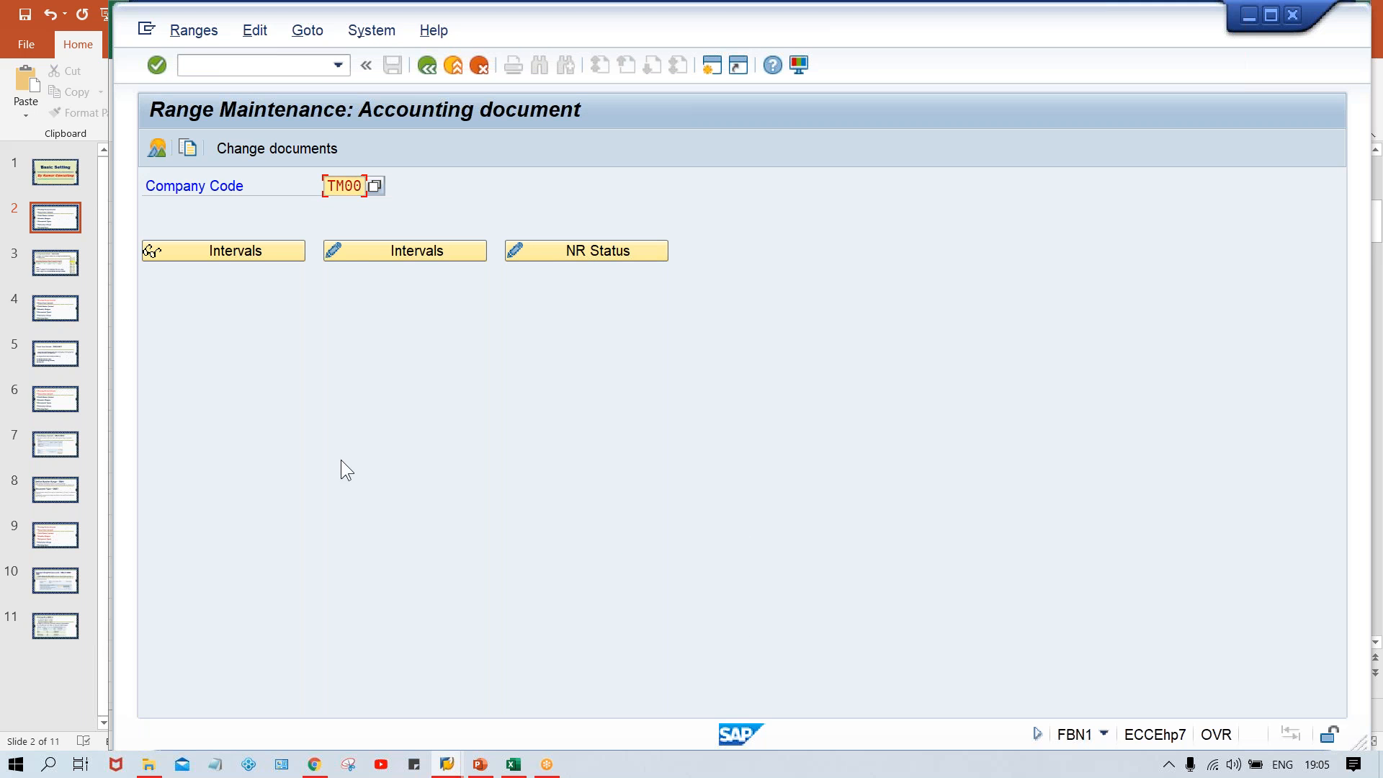
left_click(414, 249)
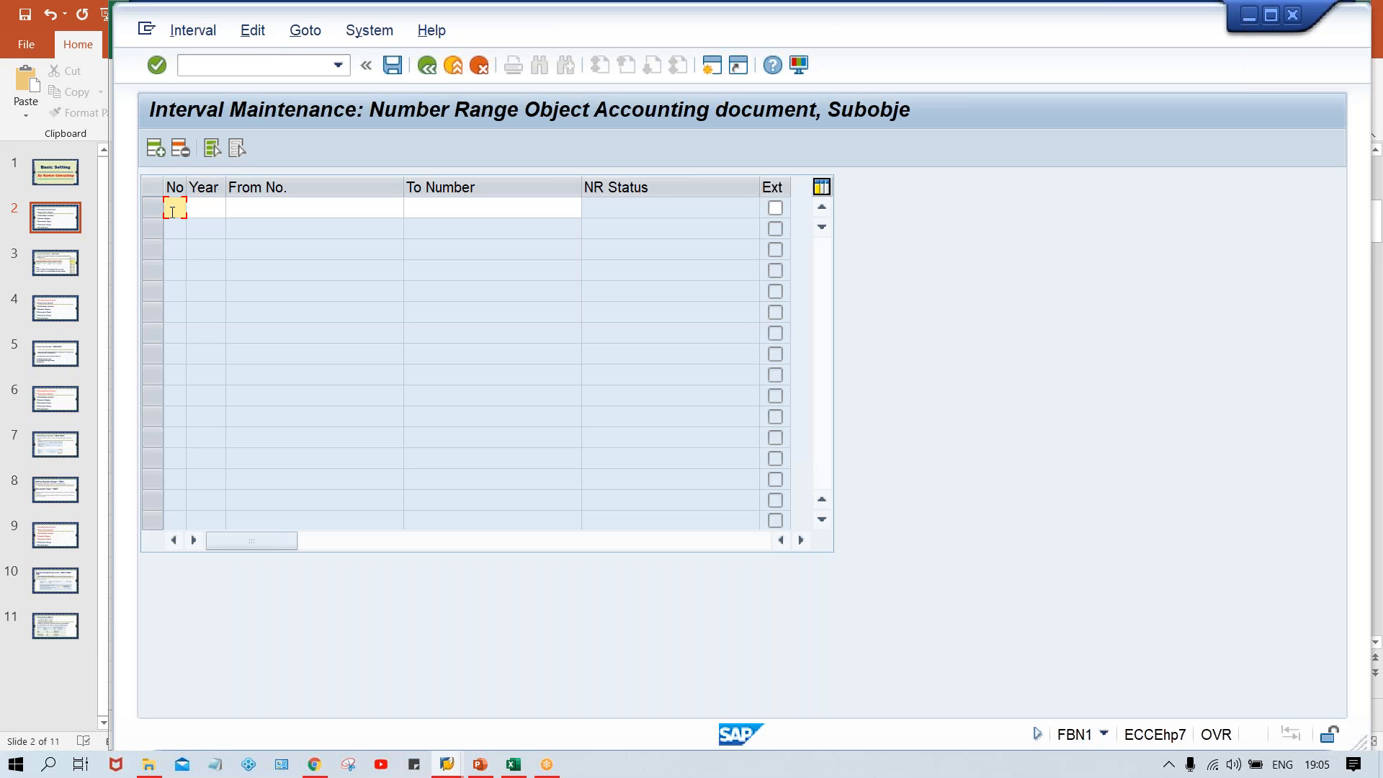
Define number range interval 01 for year 2020 from 1000 to 1999
type("01")
key("Tab")
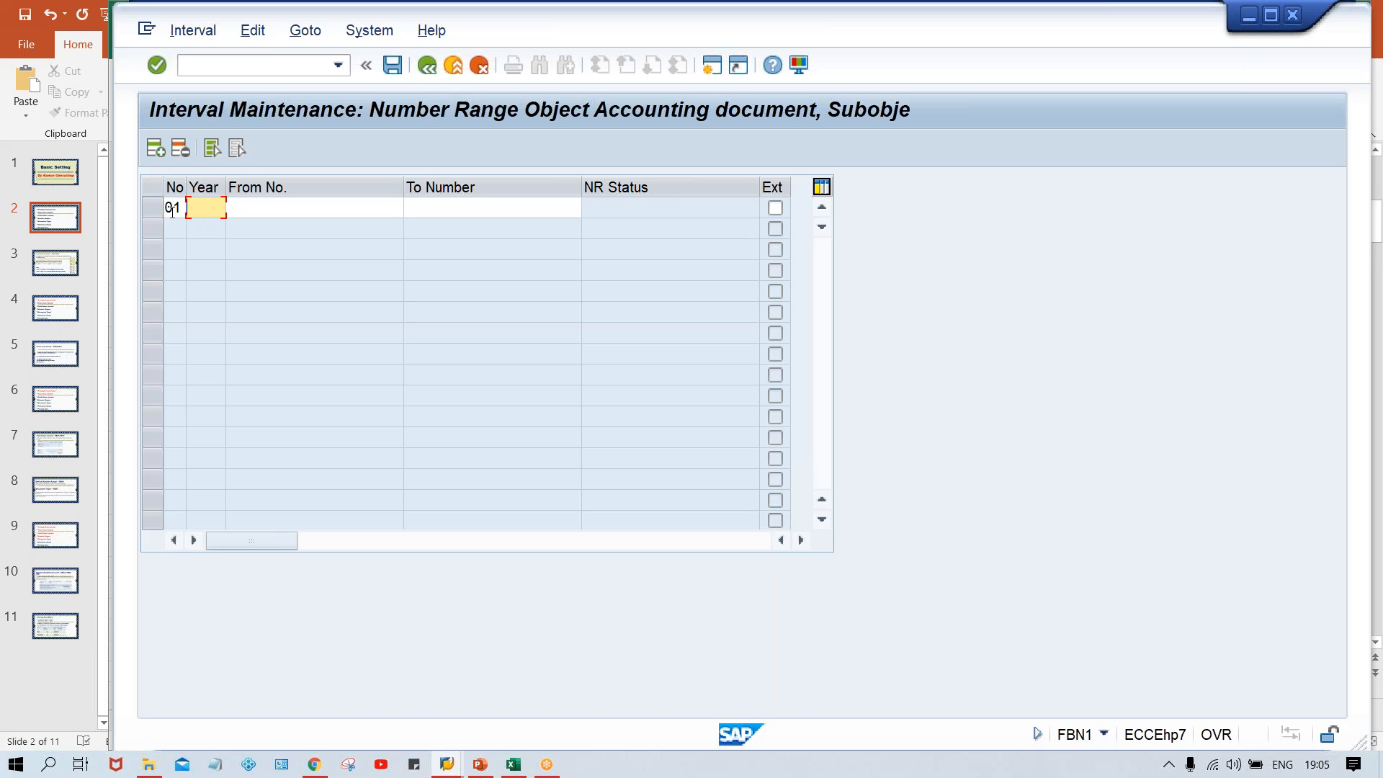
type("2020")
key("Tab")
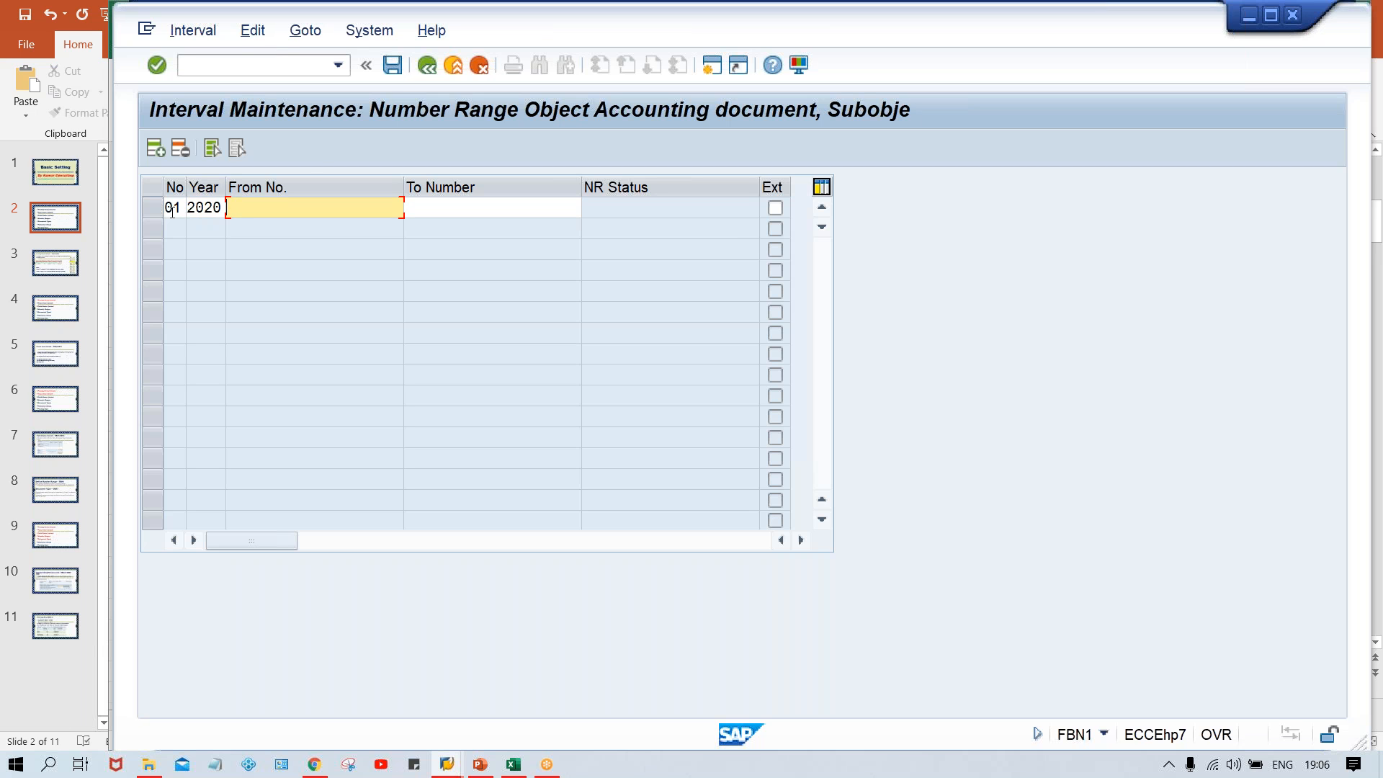
type("1000")
key("Tab")
type("1999")
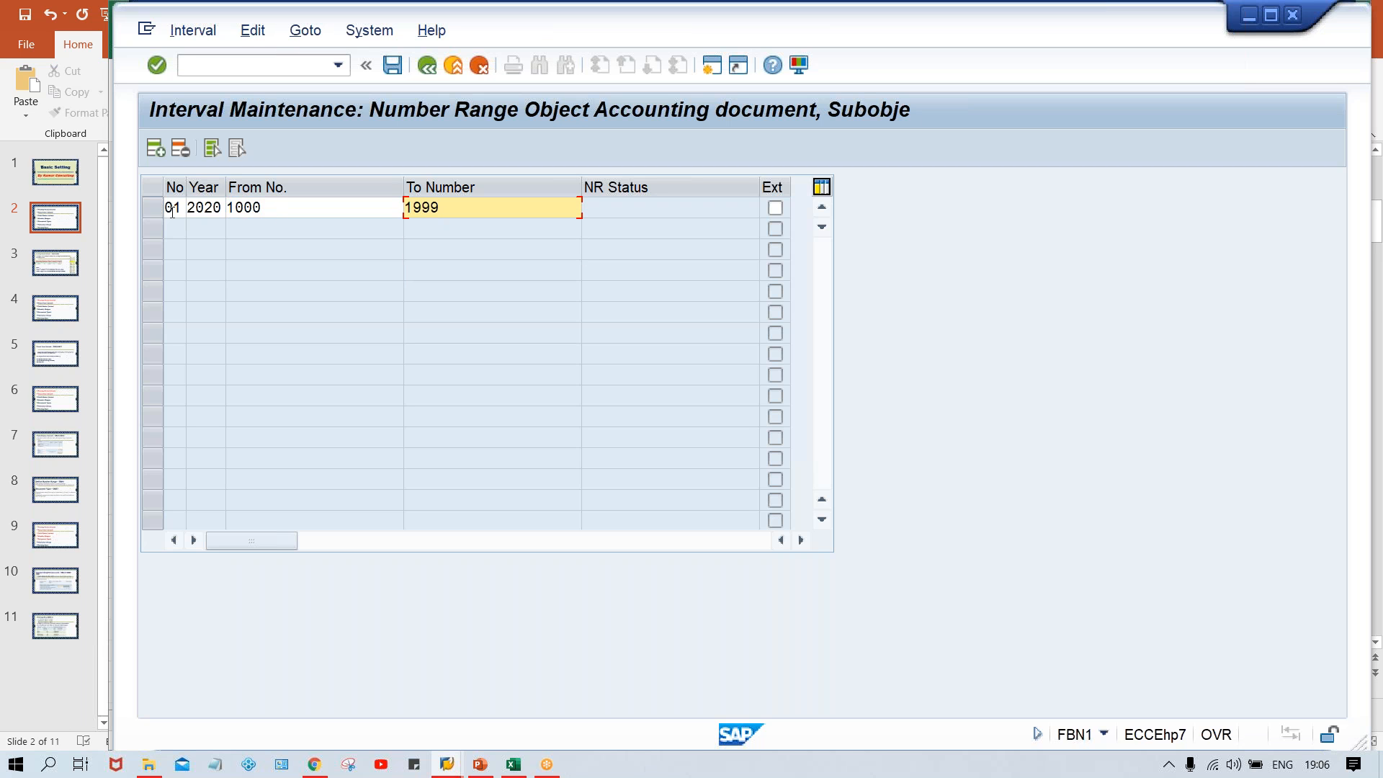
key("Return")
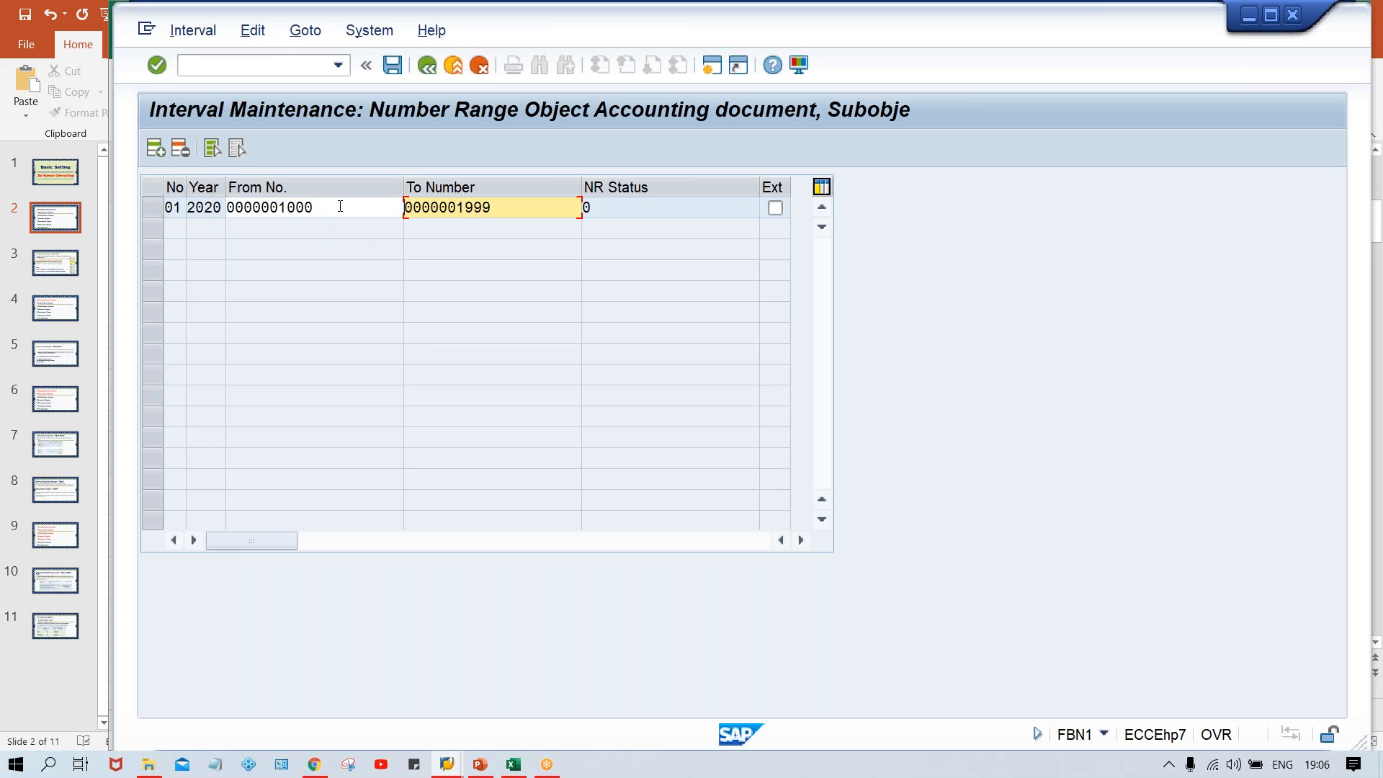
Save the 2020 number range interval and acknowledge the interval transport notice
left_click(340, 206)
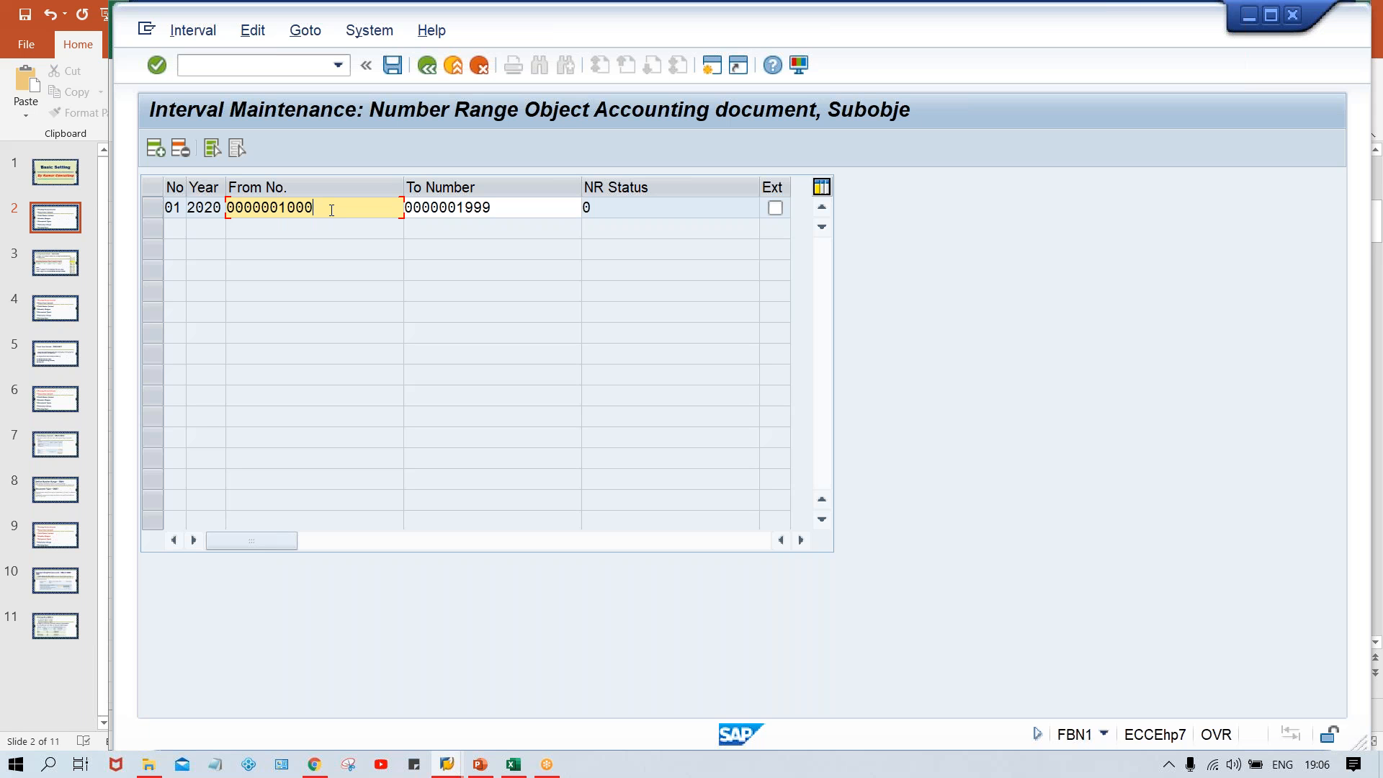
key("ctrl+s")
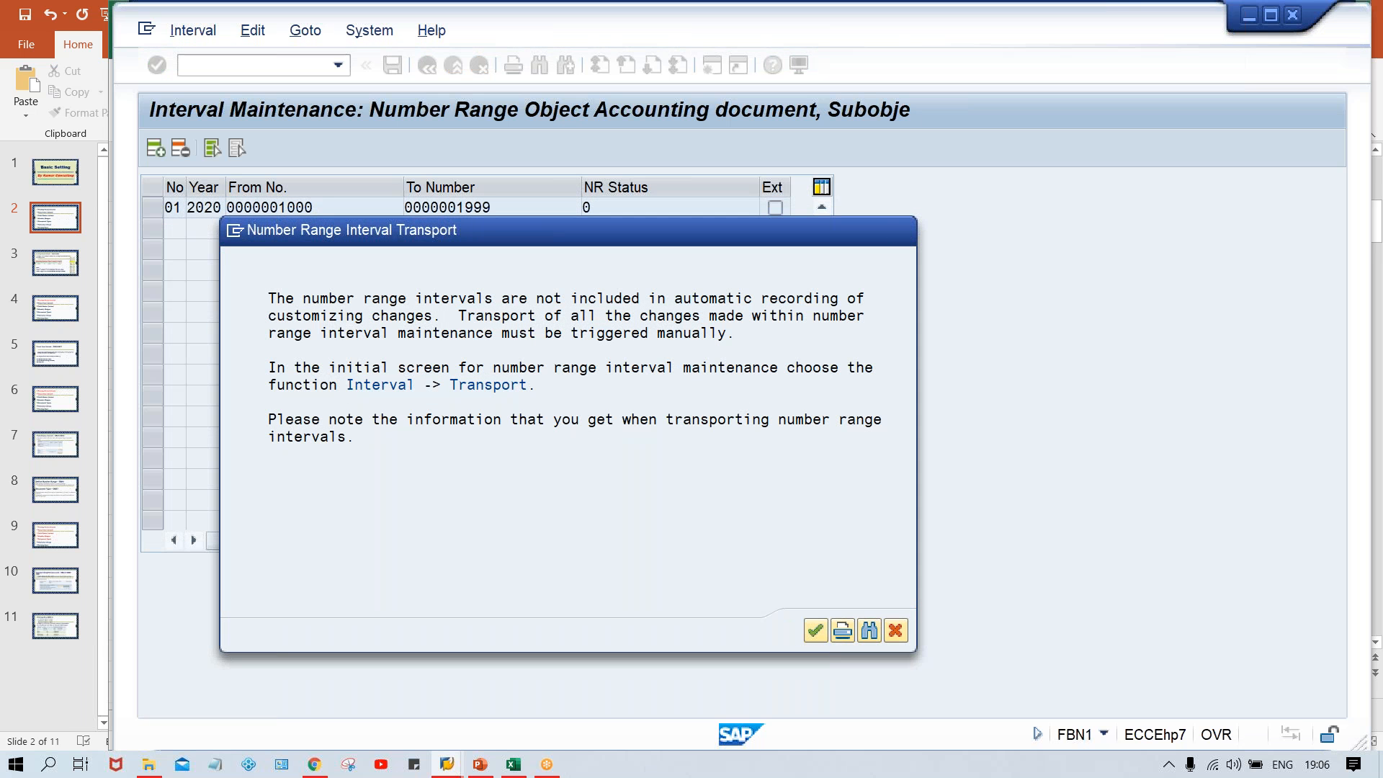
key("Return")
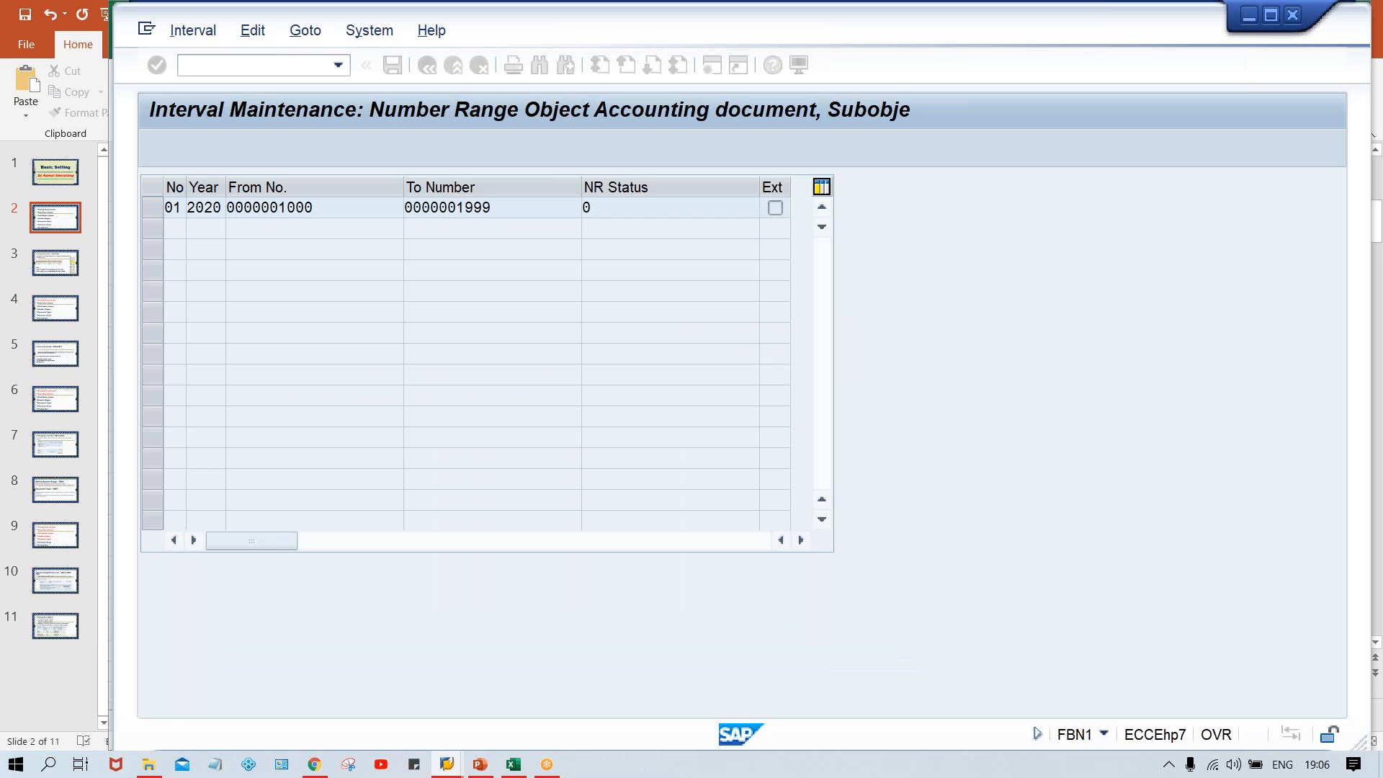
left_click(204, 207)
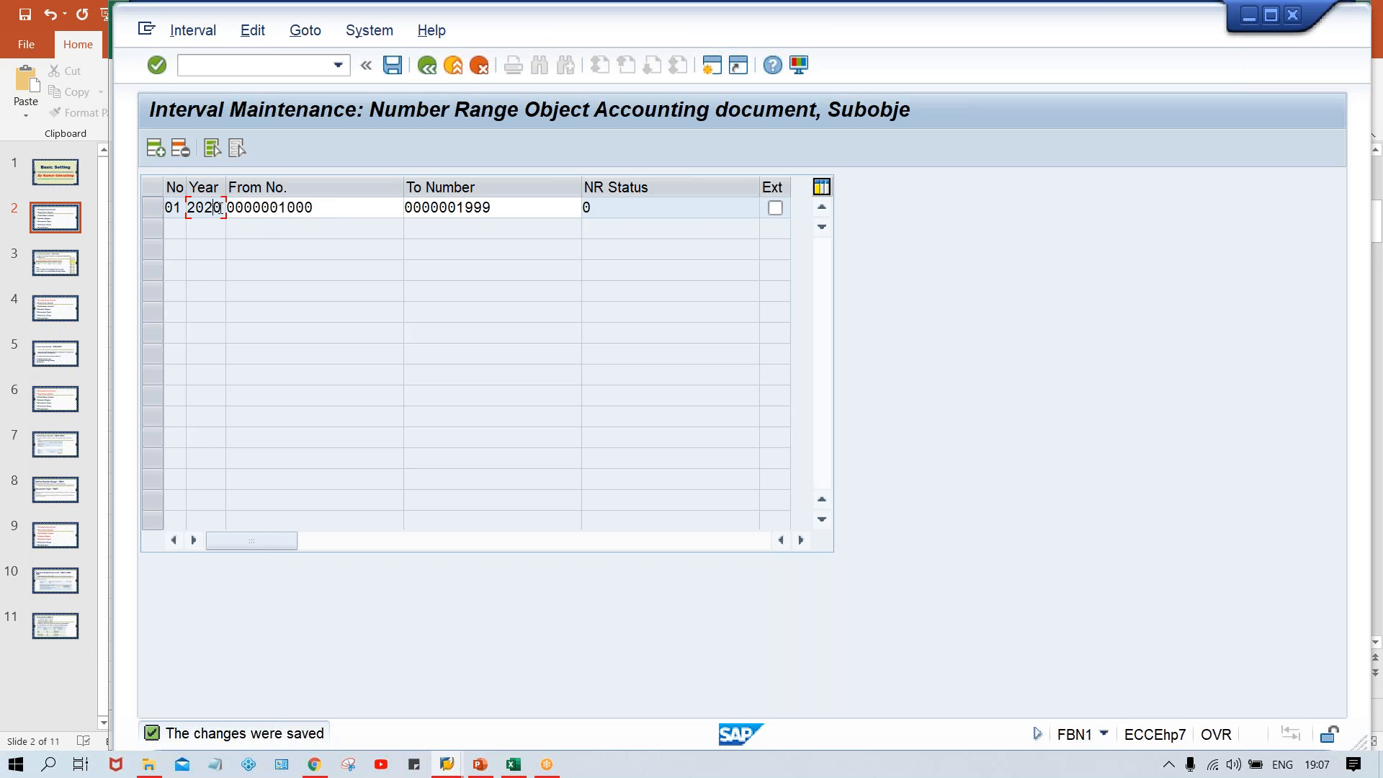
left_click(321, 205)
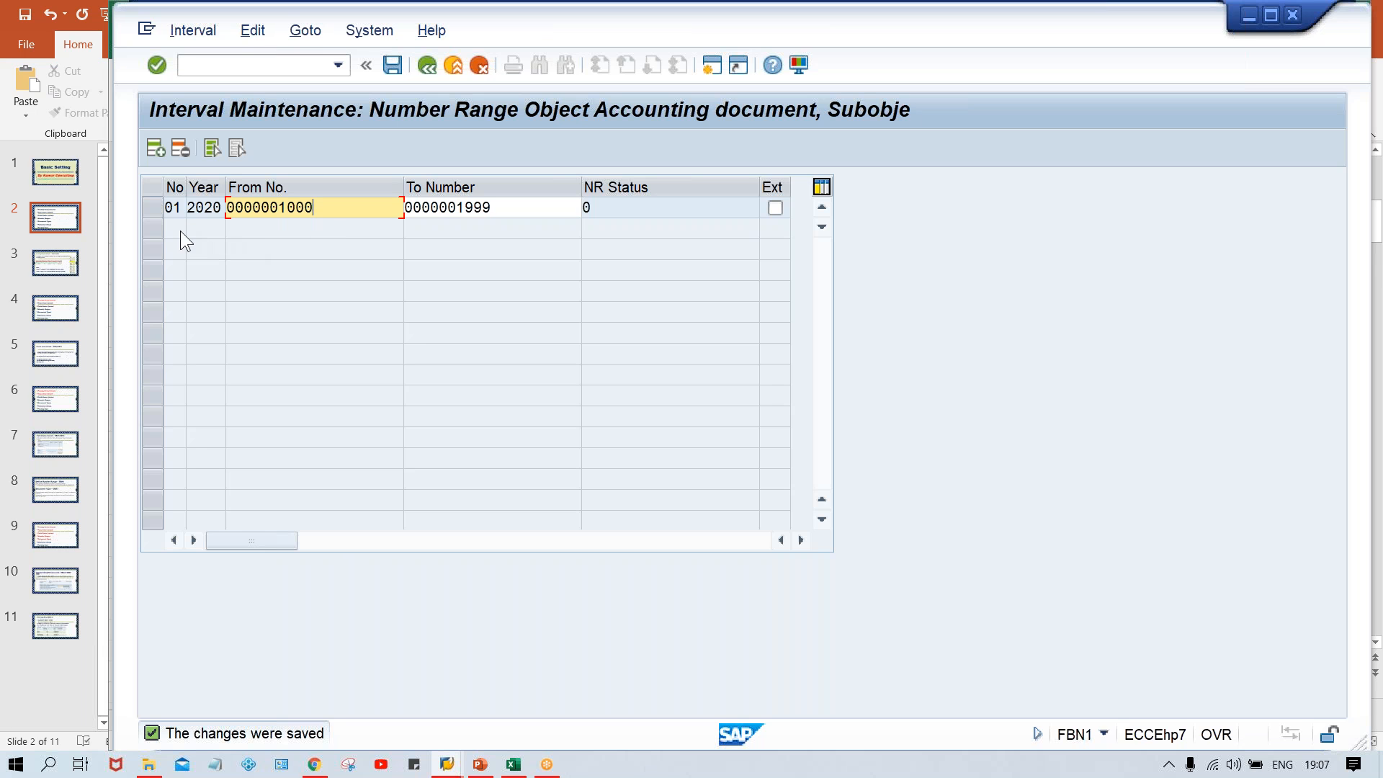
Add another interval with number 01 for year 2021, running from 1000 to 1999
left_click(156, 150)
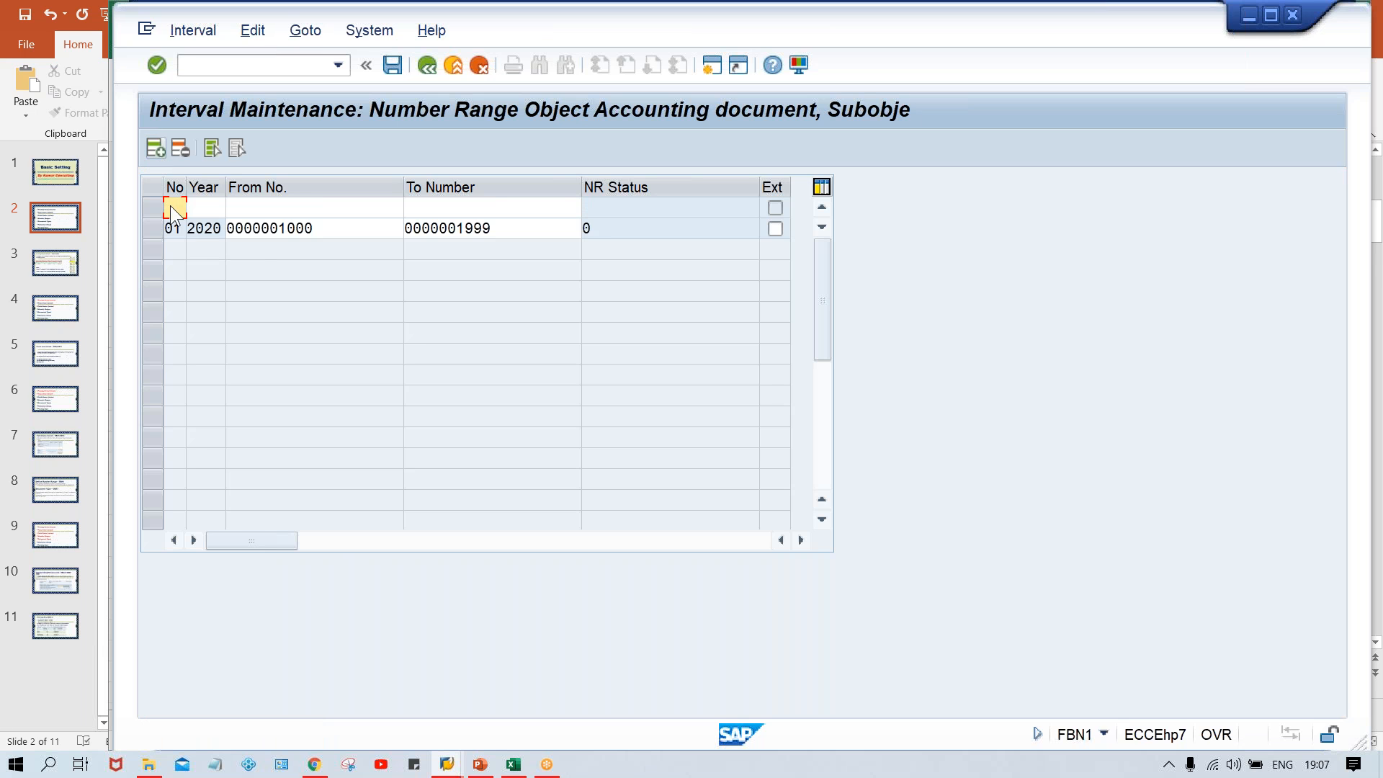
type("01")
key("Tab")
type("2021")
key("Tab")
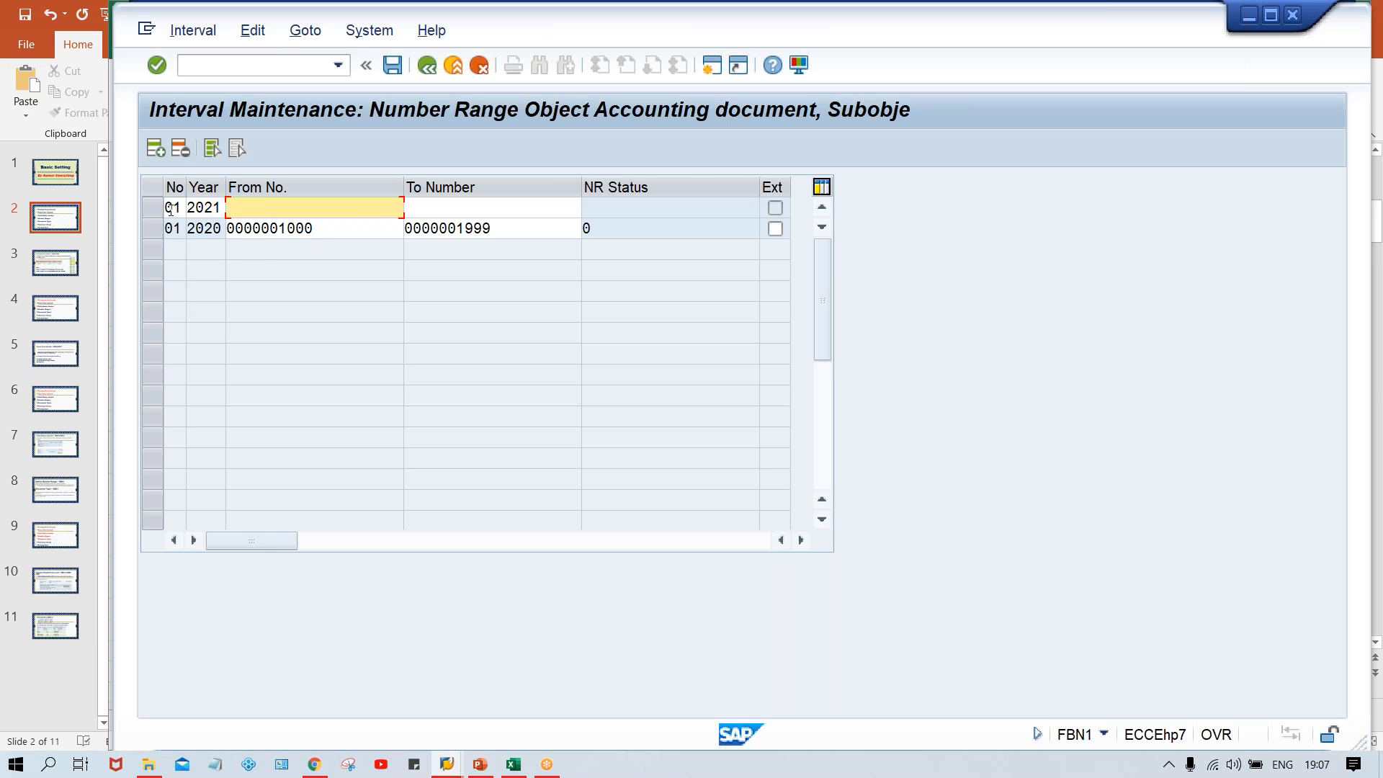
type("1000")
key("Tab")
type("1")
key("Down")
key("Return")
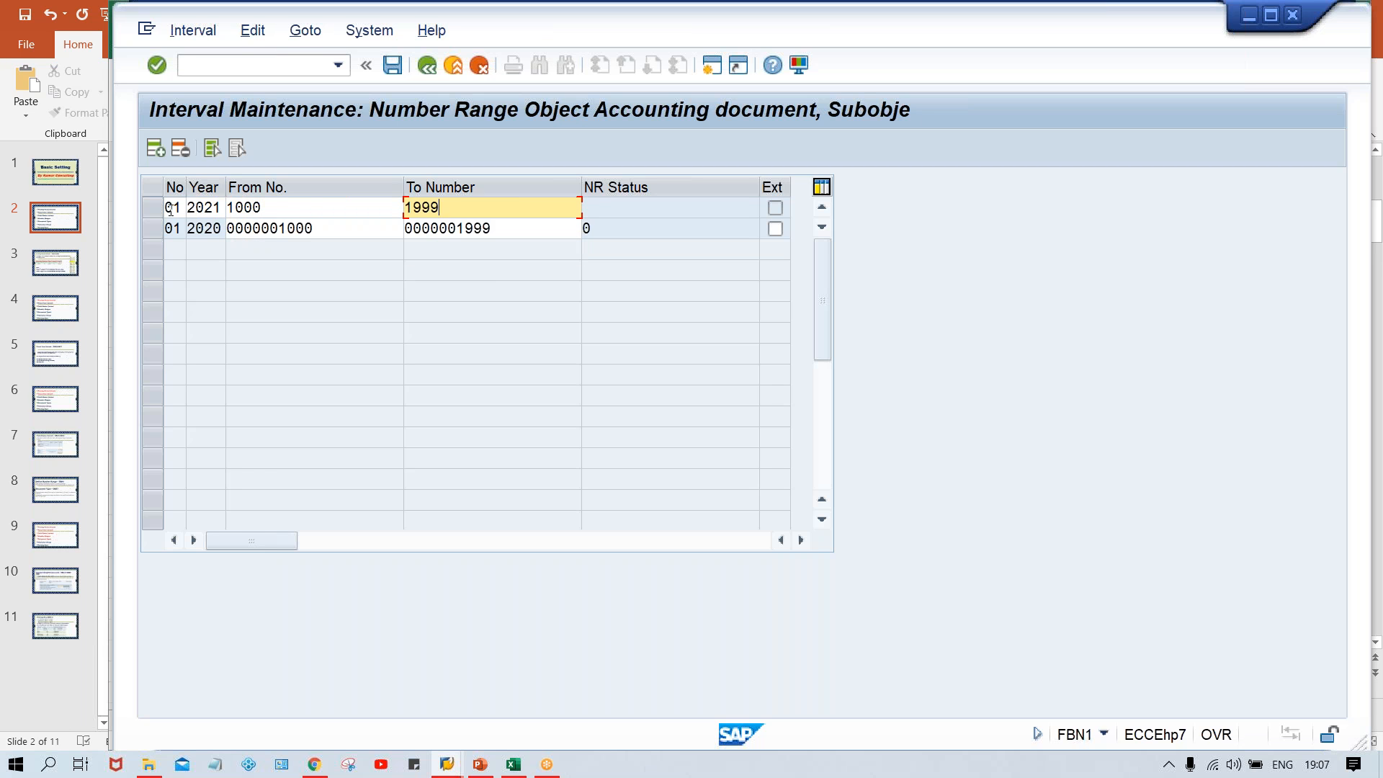
key("Return")
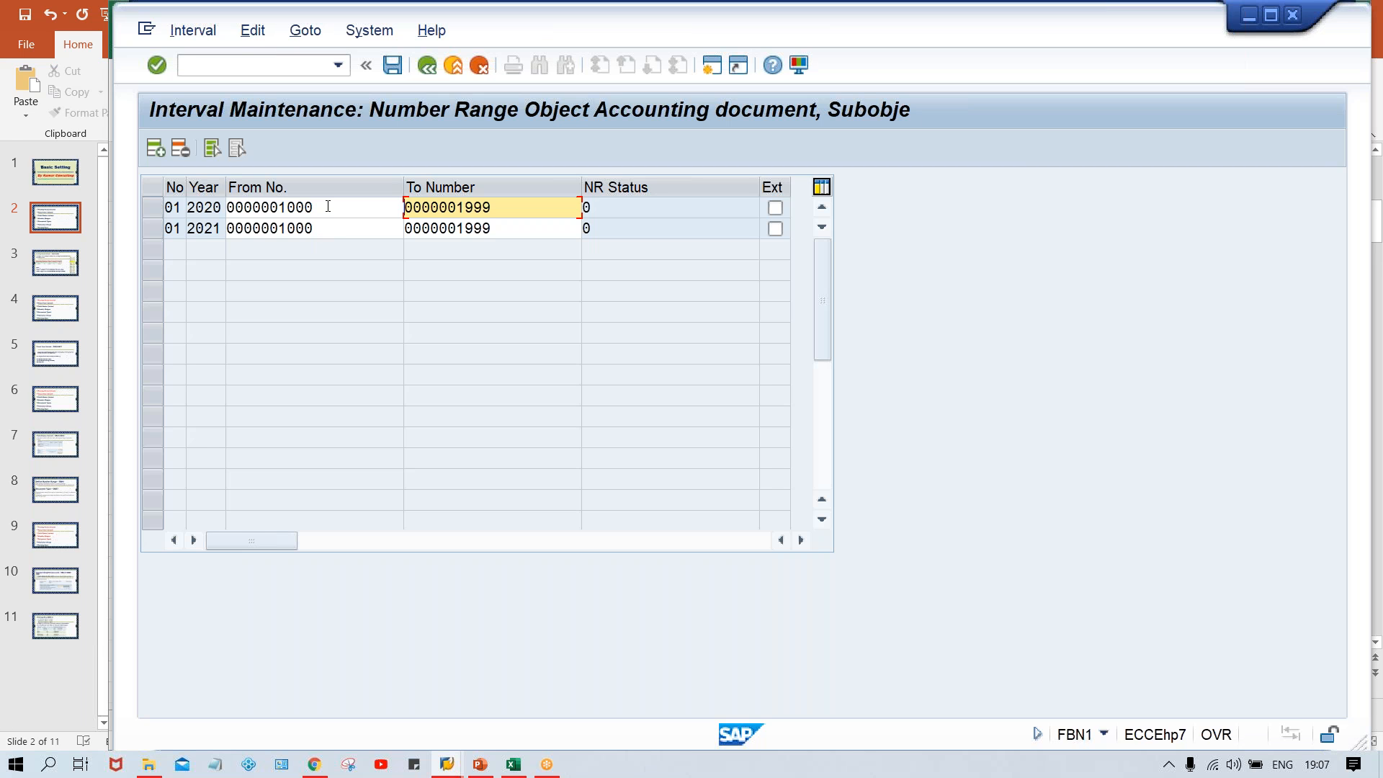
left_click(327, 207)
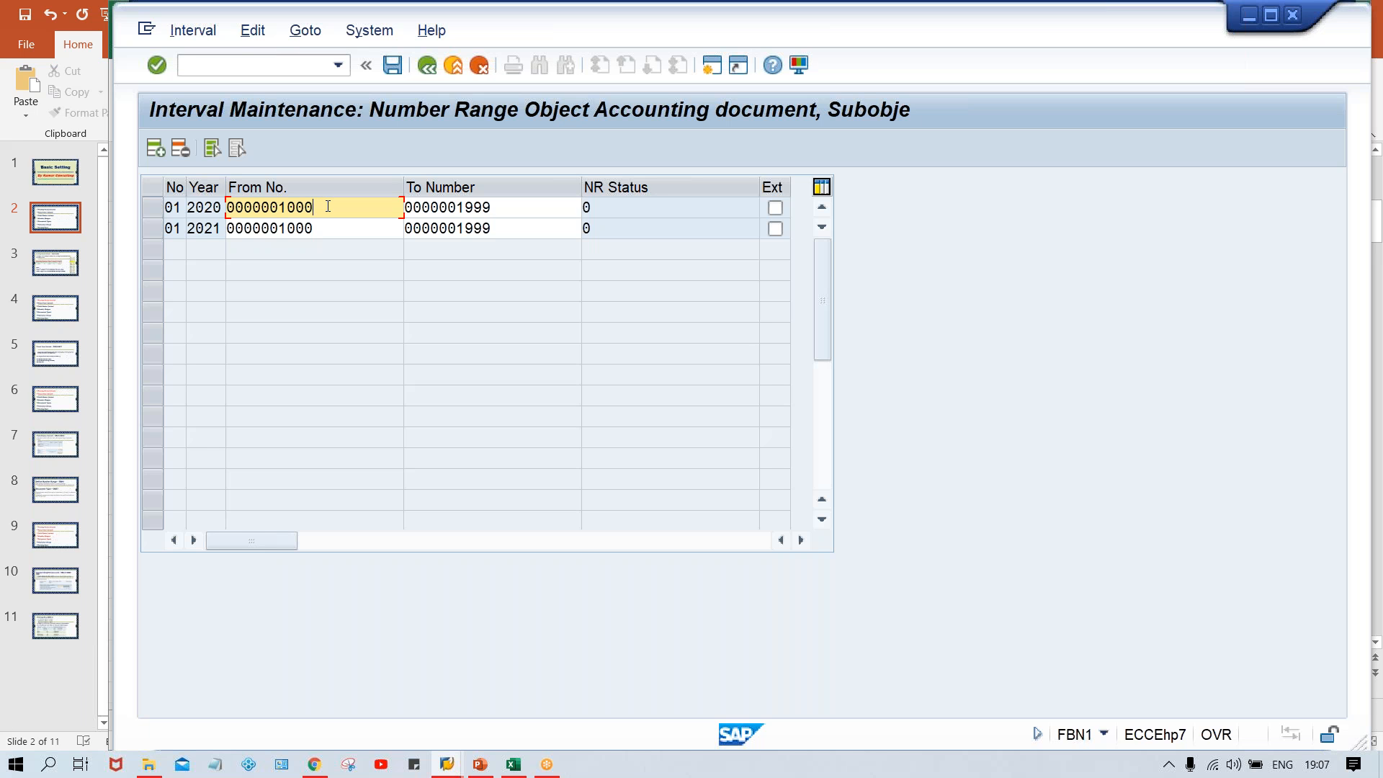
left_click(156, 226)
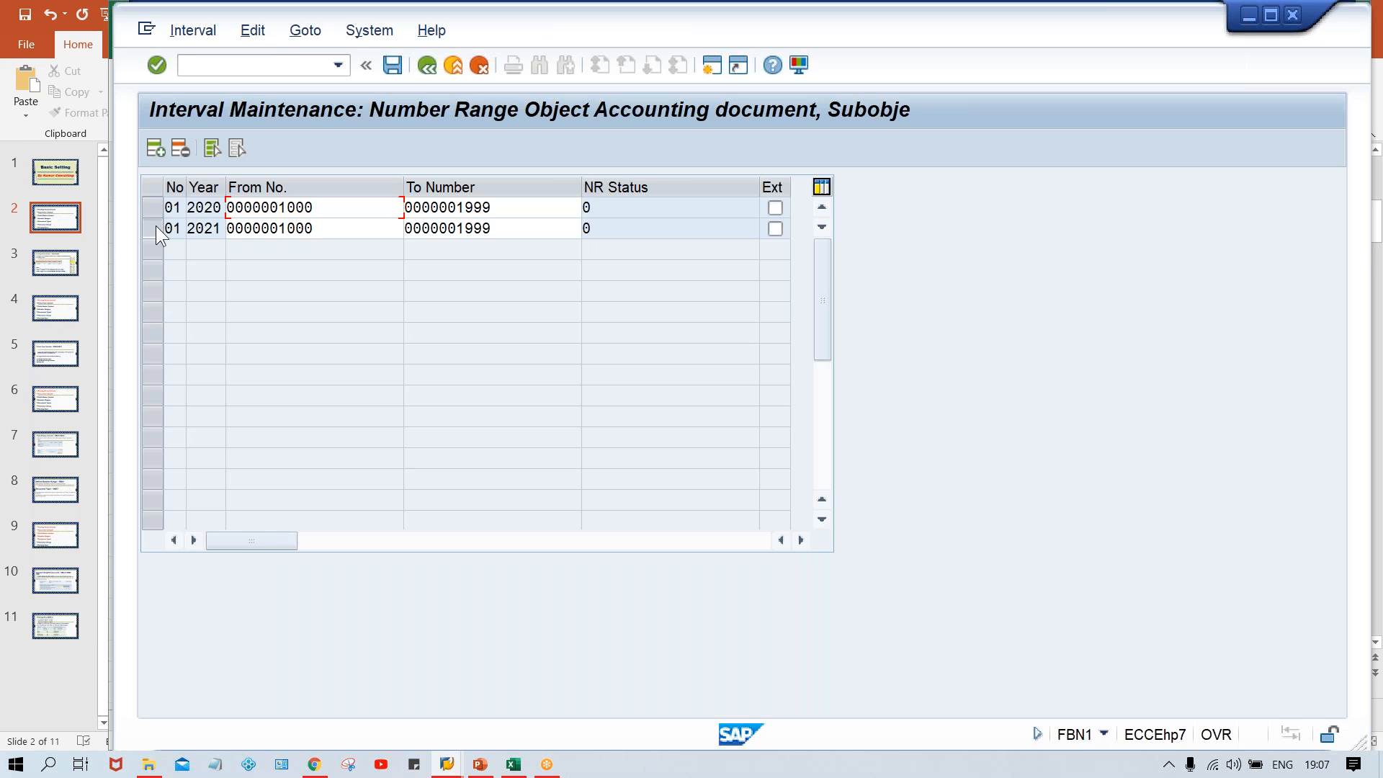
left_click(333, 226)
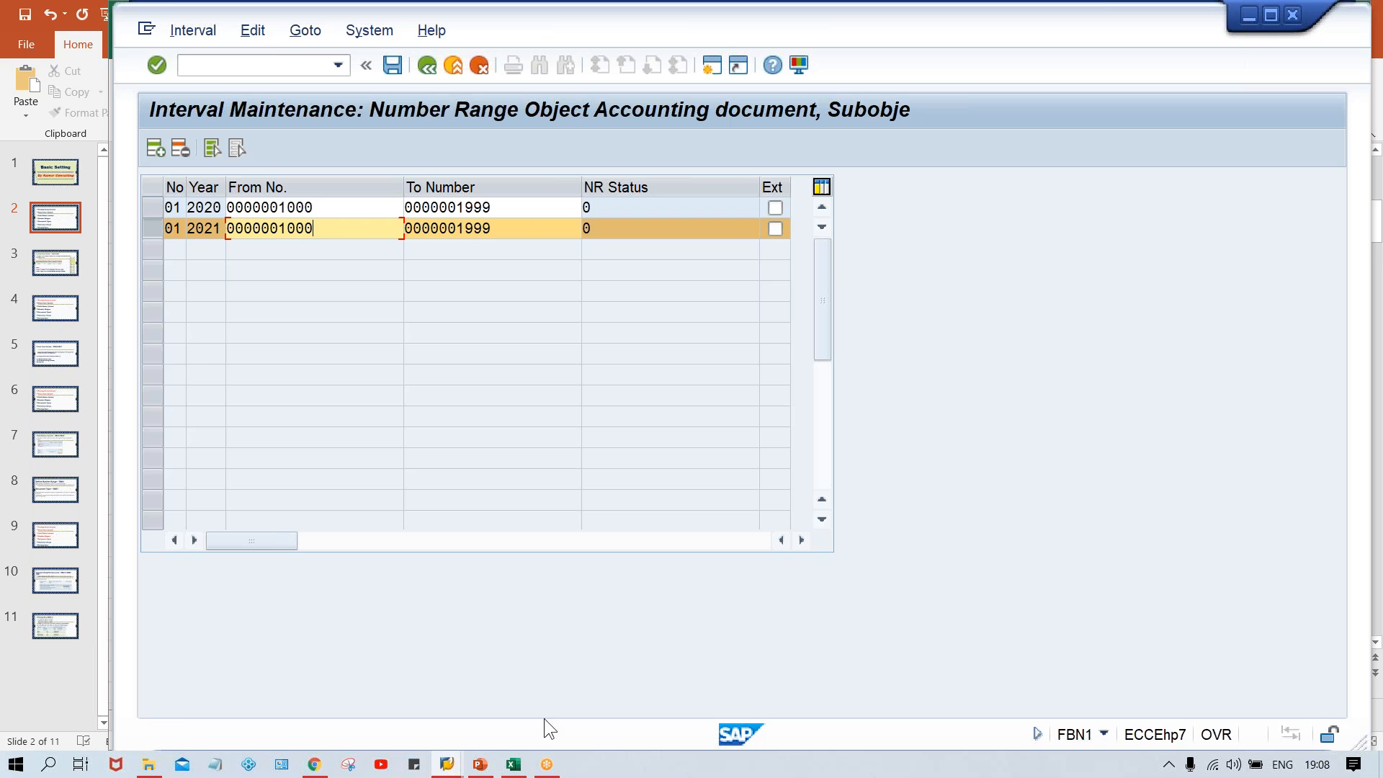
Switch to the Class workbook in Excel and enter 1005 in cells G7 and H7 as example document numbers
left_click(513, 765)
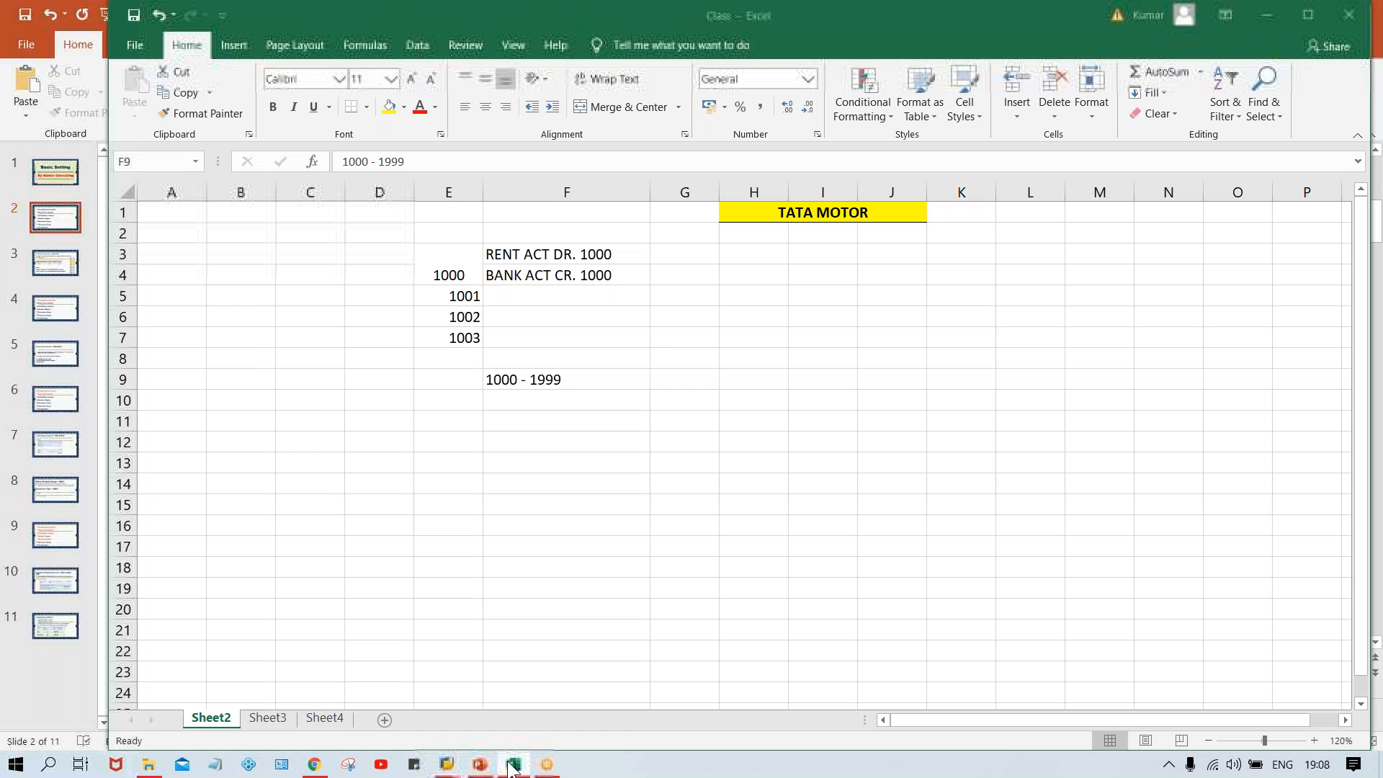
left_click(691, 332)
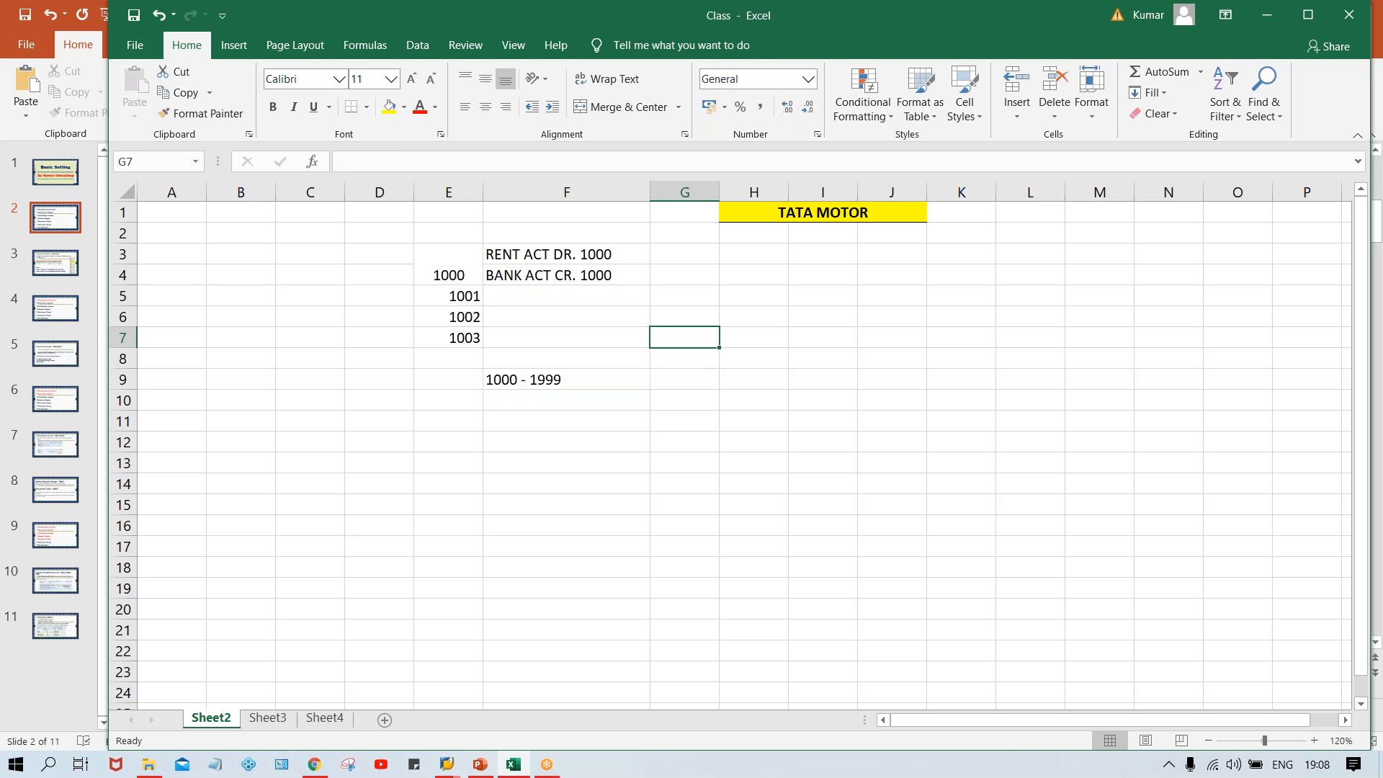
type("1005")
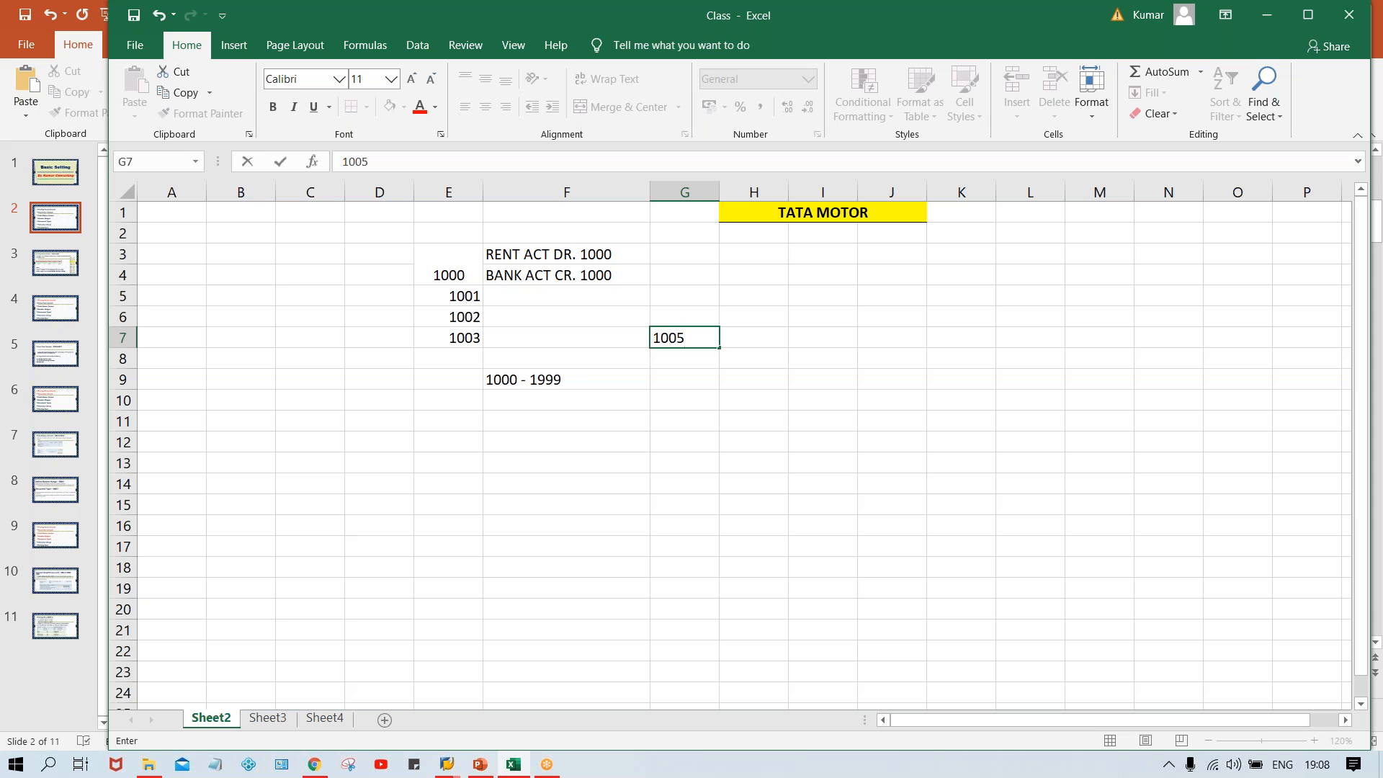
key("Tab")
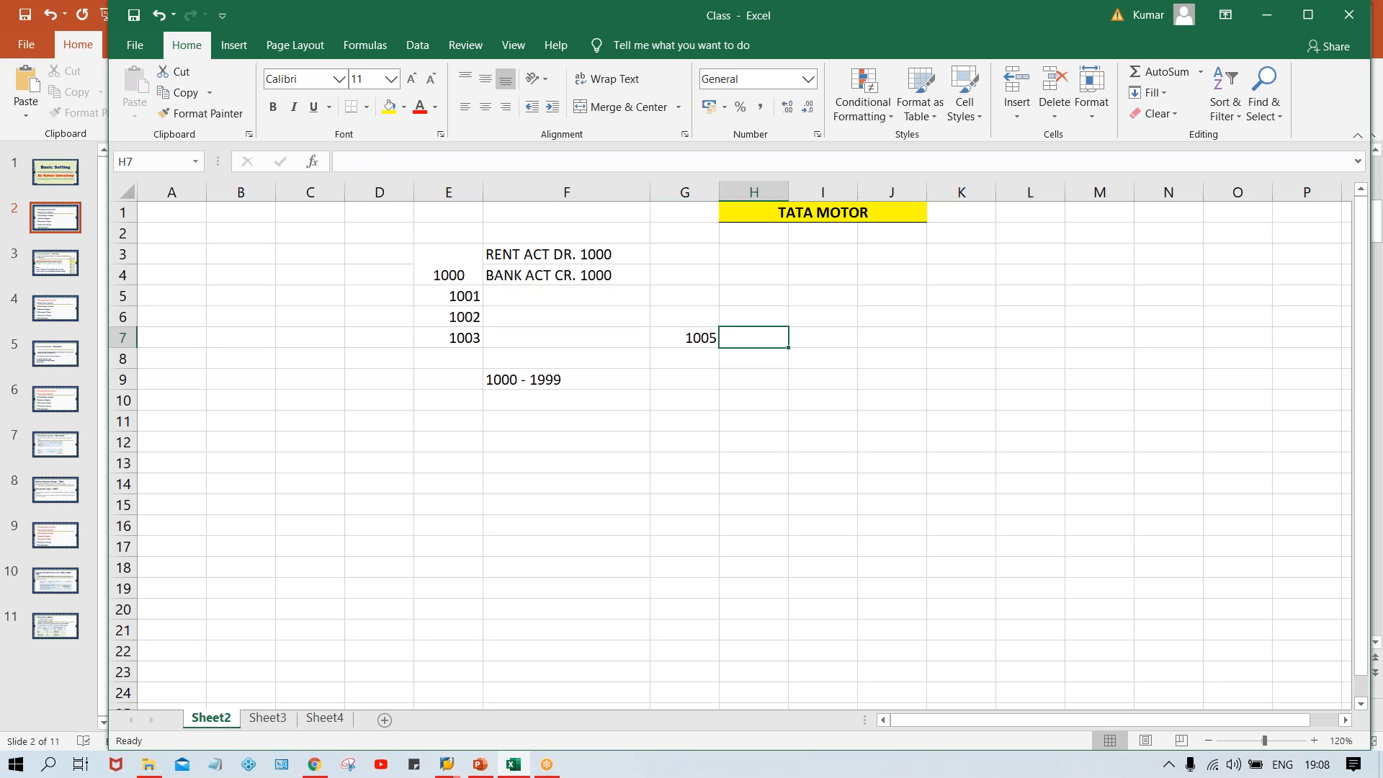
type("1005")
key("Return")
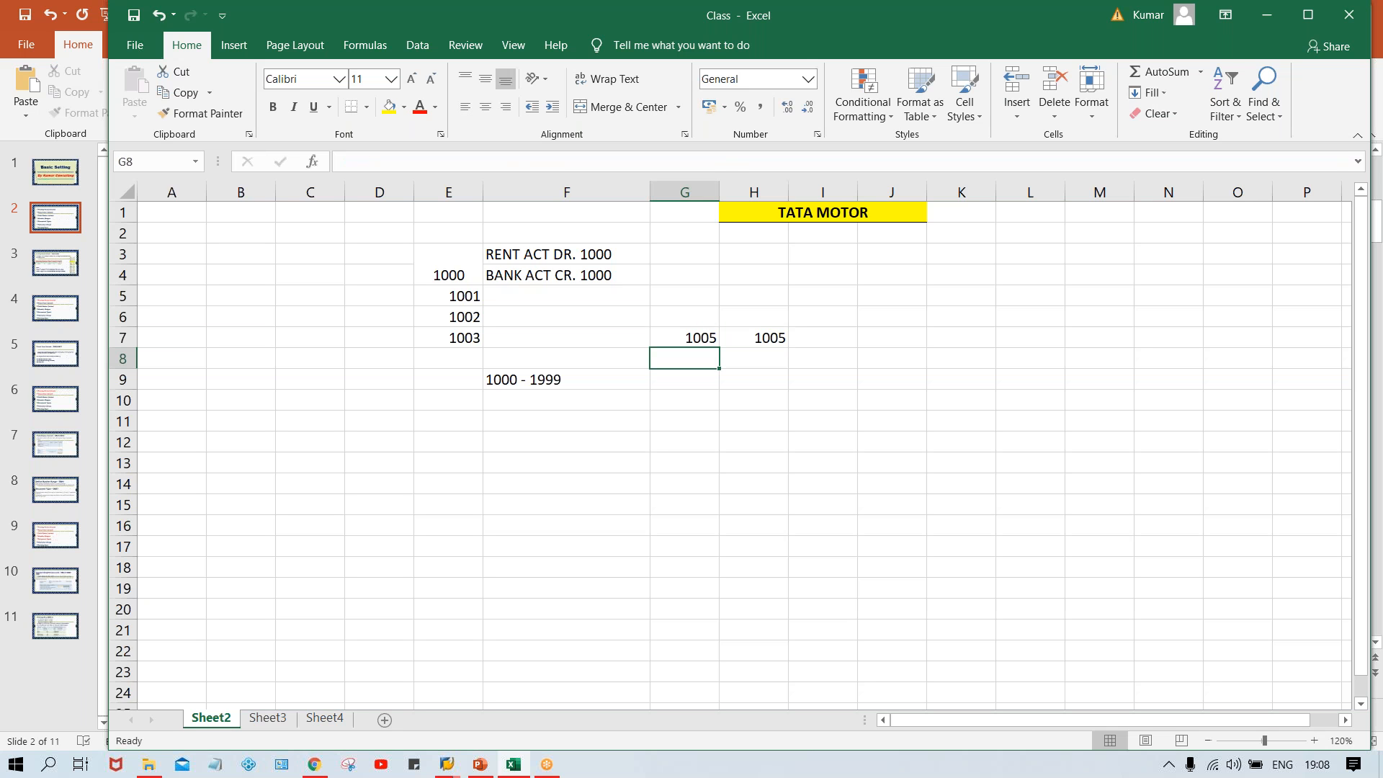
left_click(758, 342)
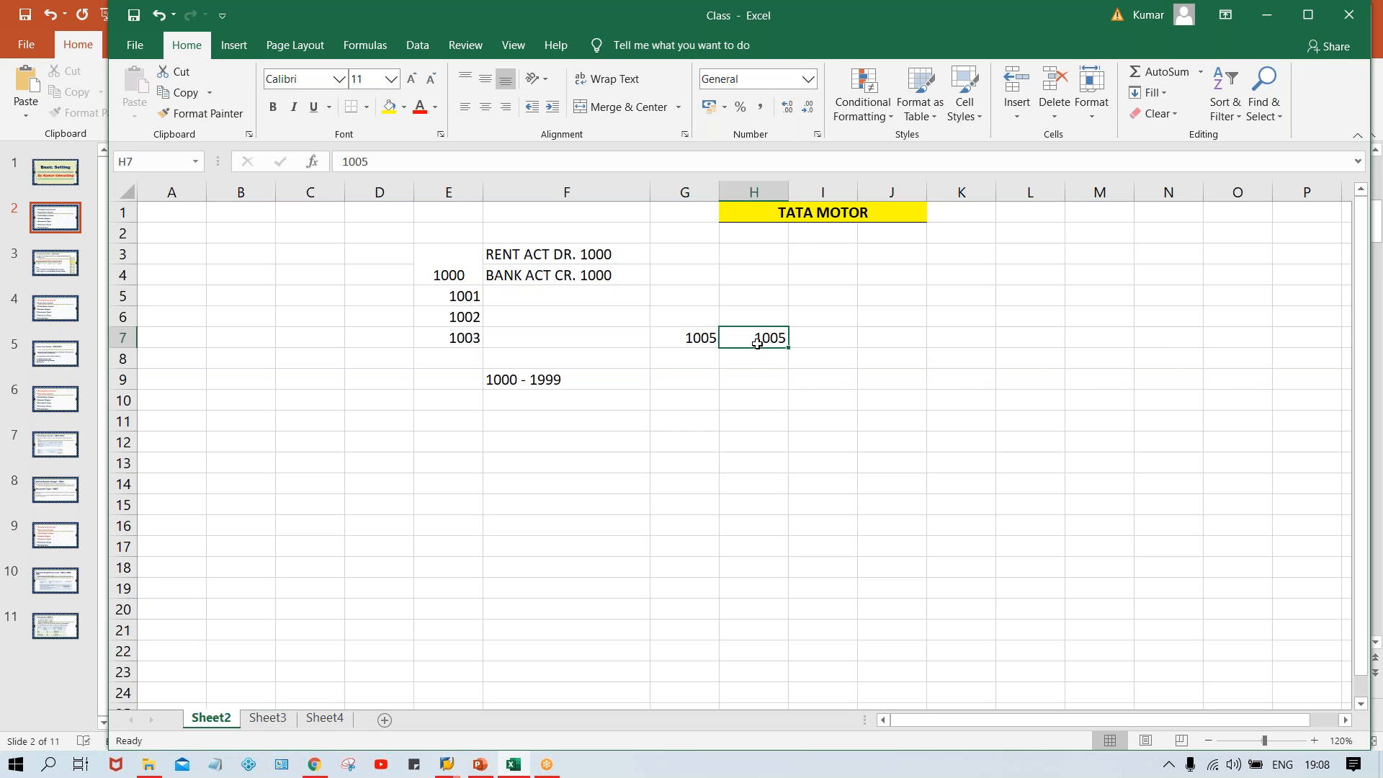
left_click(692, 339)
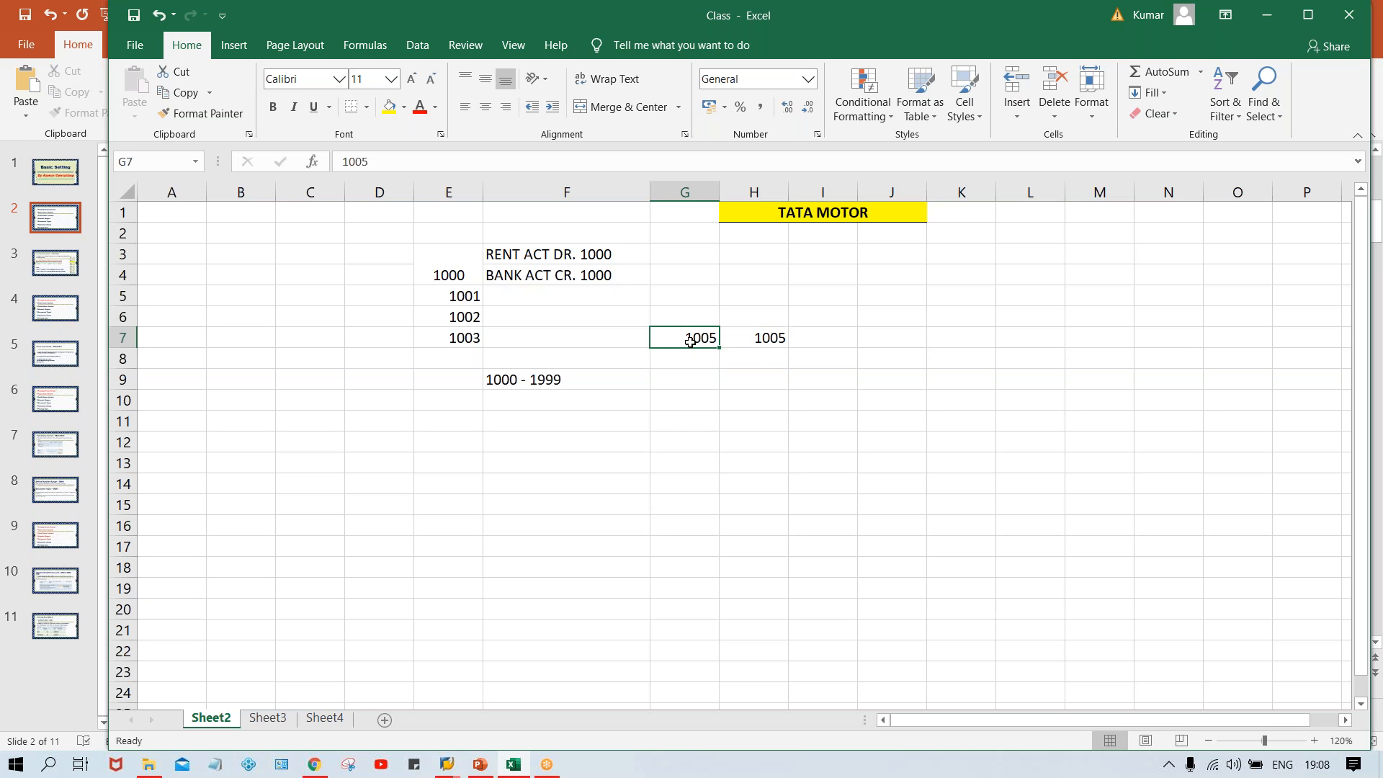
left_click(766, 339)
left_click(683, 339)
left_click(689, 312)
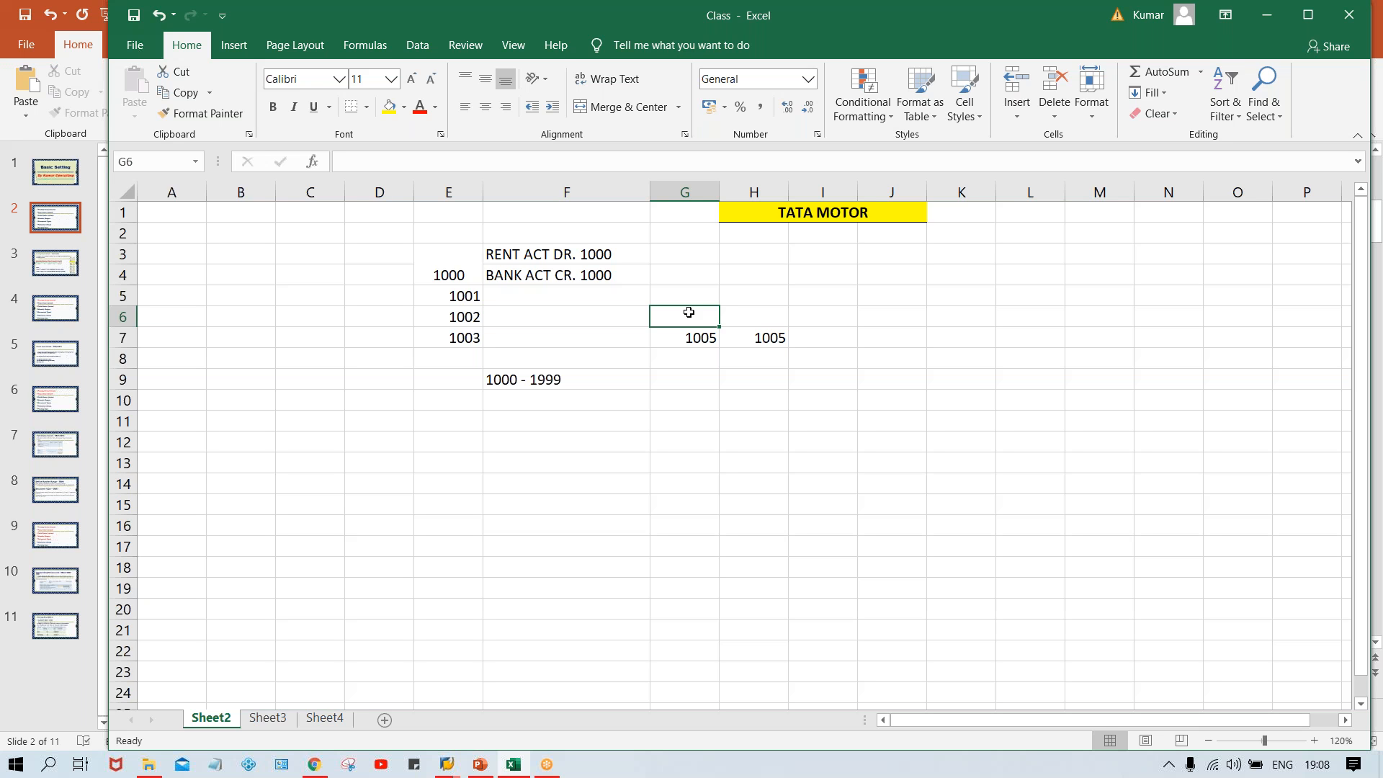
left_click(682, 342)
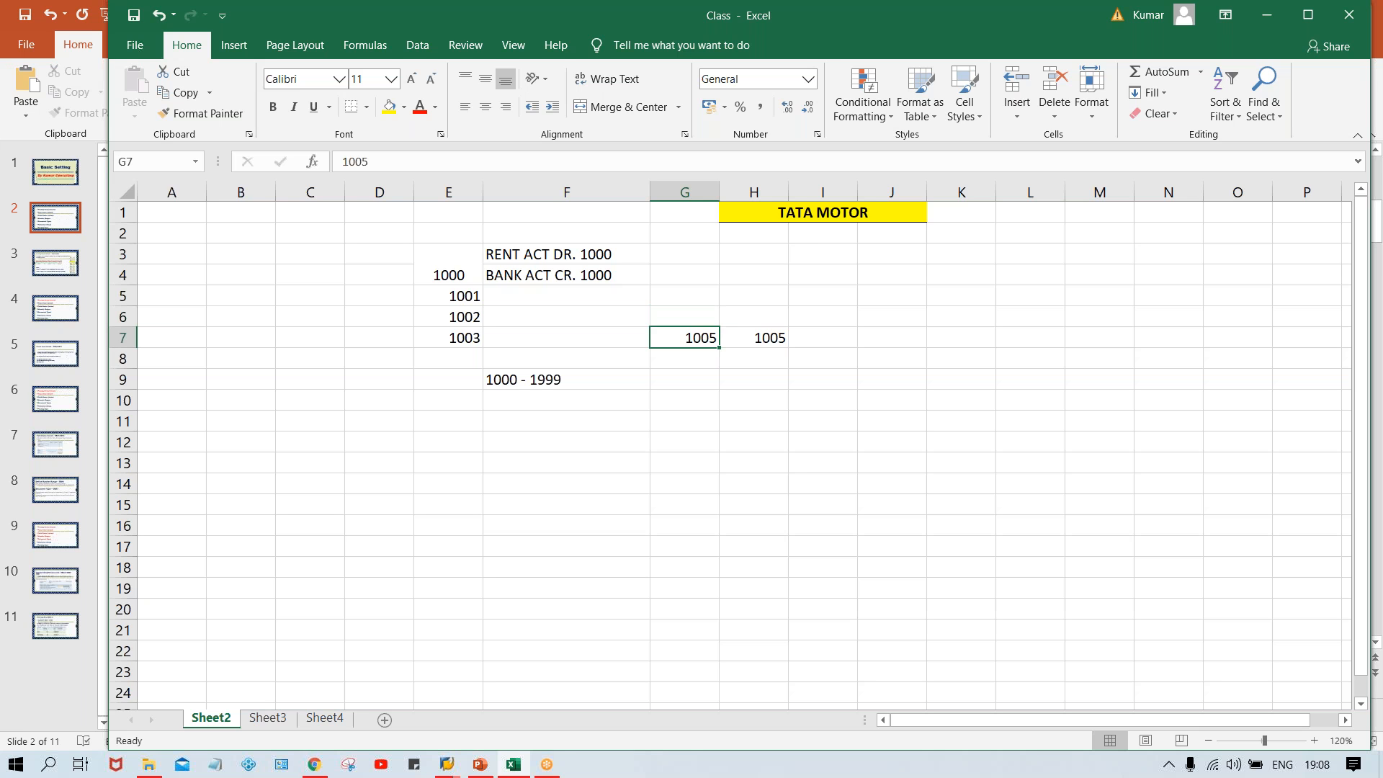
Label the example number in column G with company code TM00 in G5 and year 2020 in G6
mouse_move(685, 298)
left_mouse_down()
mouse_move(684, 324)
mouse_move(685, 298)
left_mouse_up()
type("TM00")
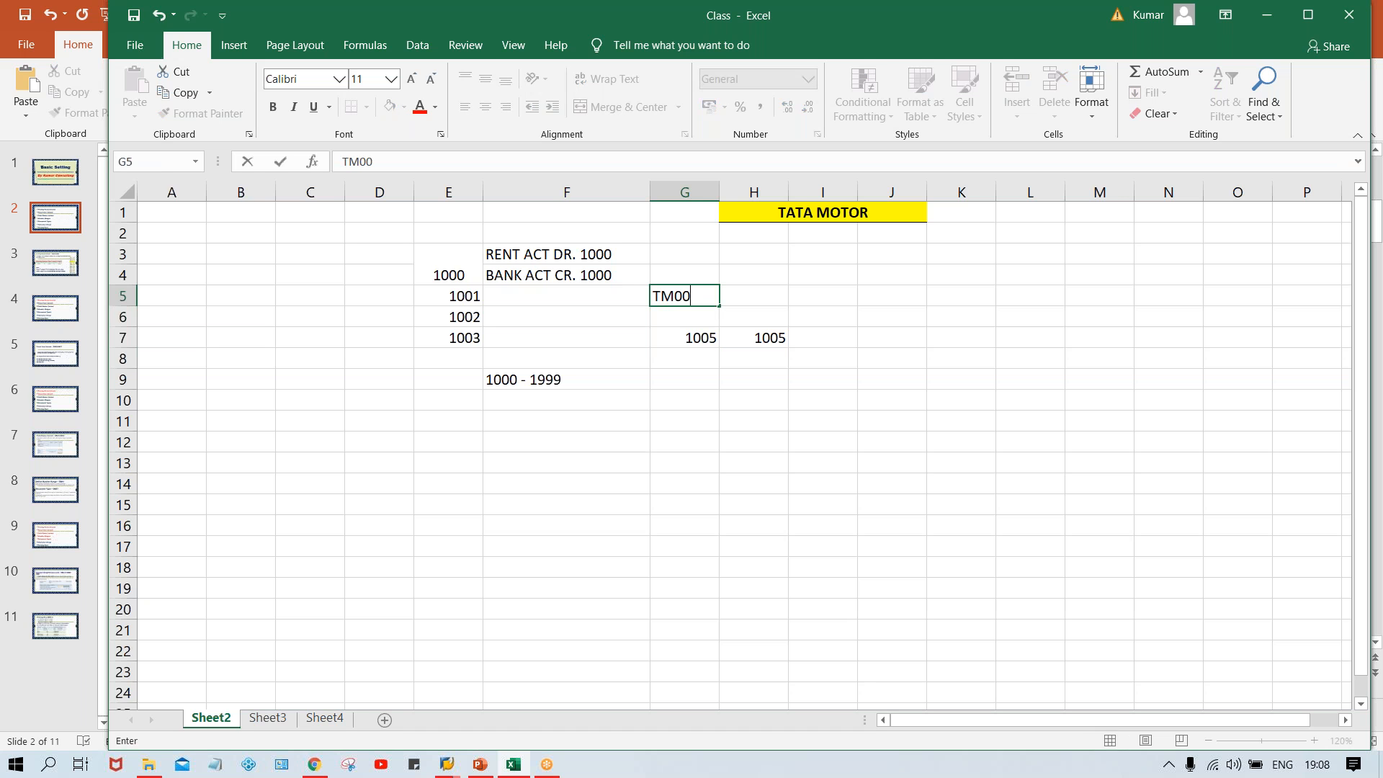
key("Return")
type("2020")
key("Return")
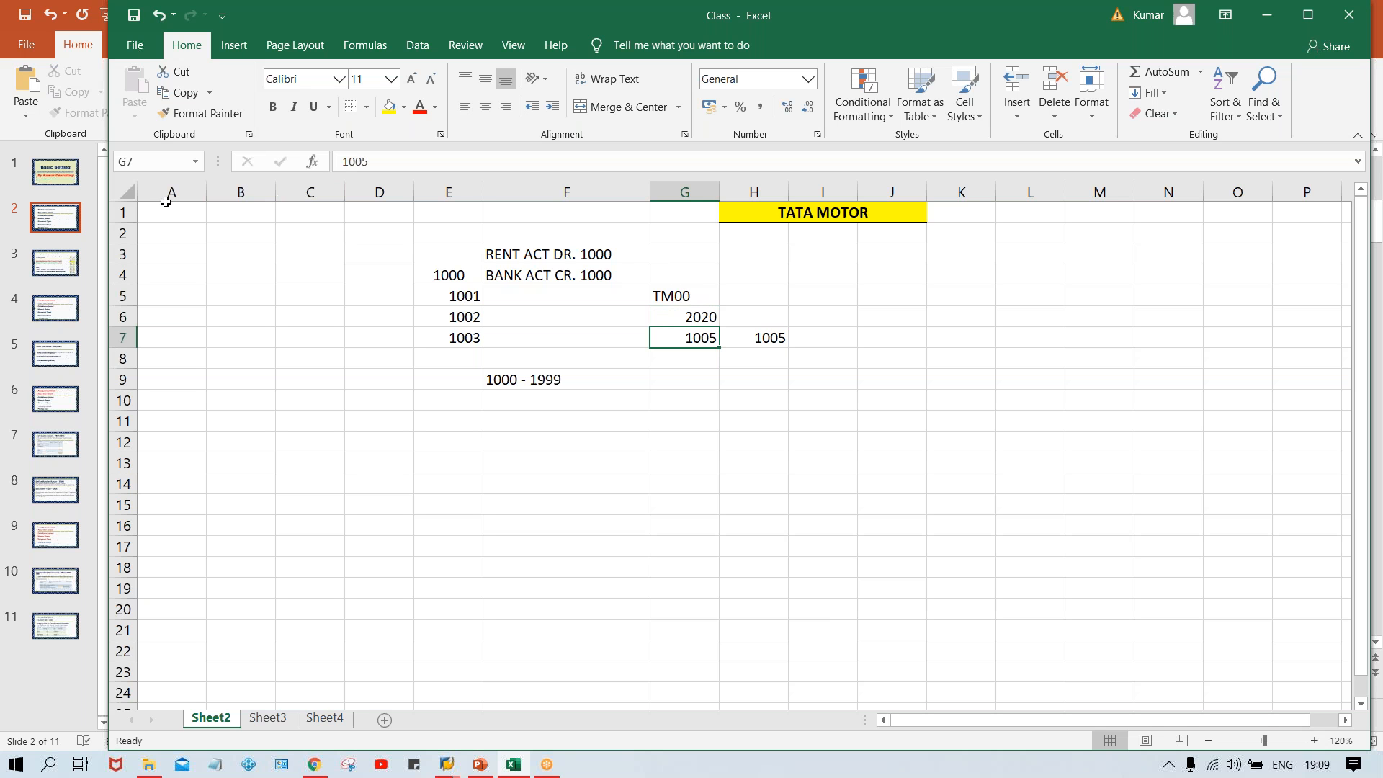
Center the contents of all cells on Sheet2 horizontally
left_click(125, 195)
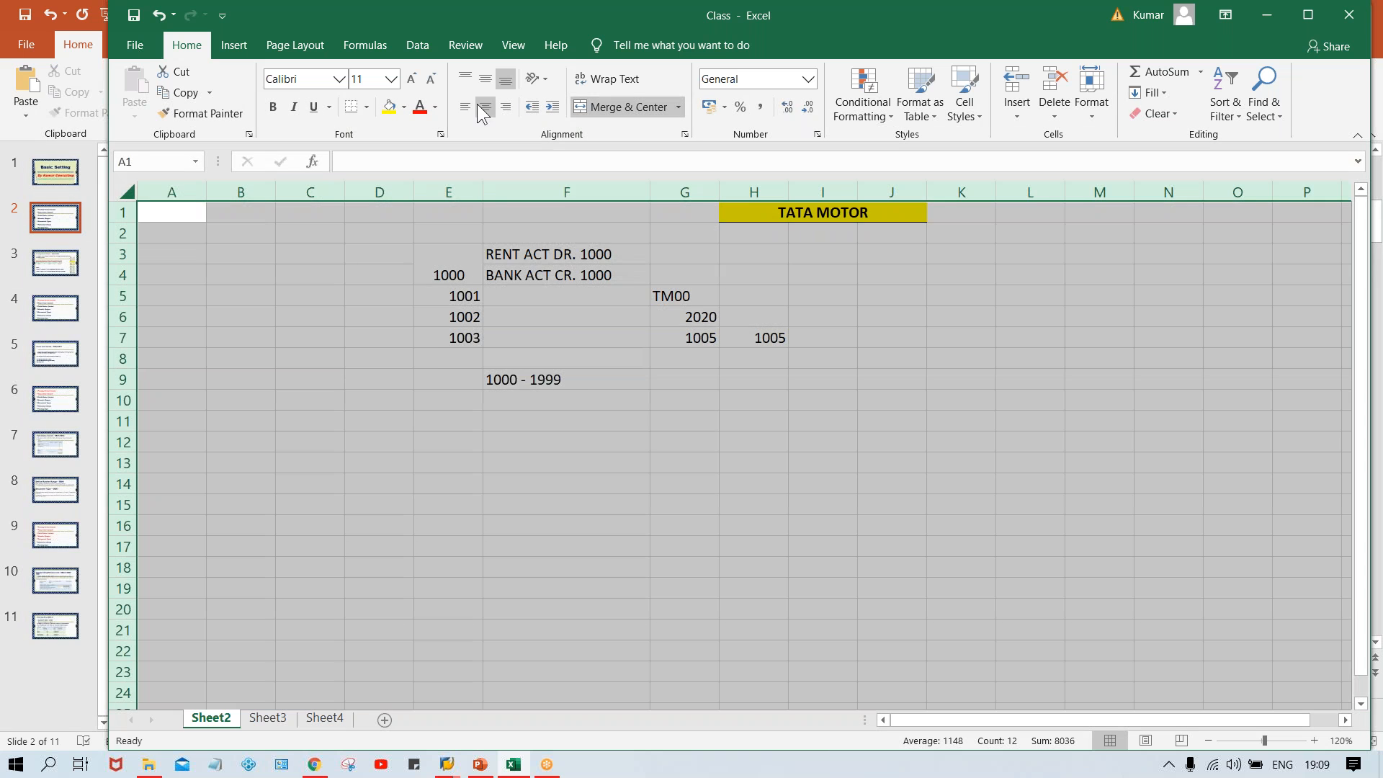
left_click(485, 106)
left_click(760, 485)
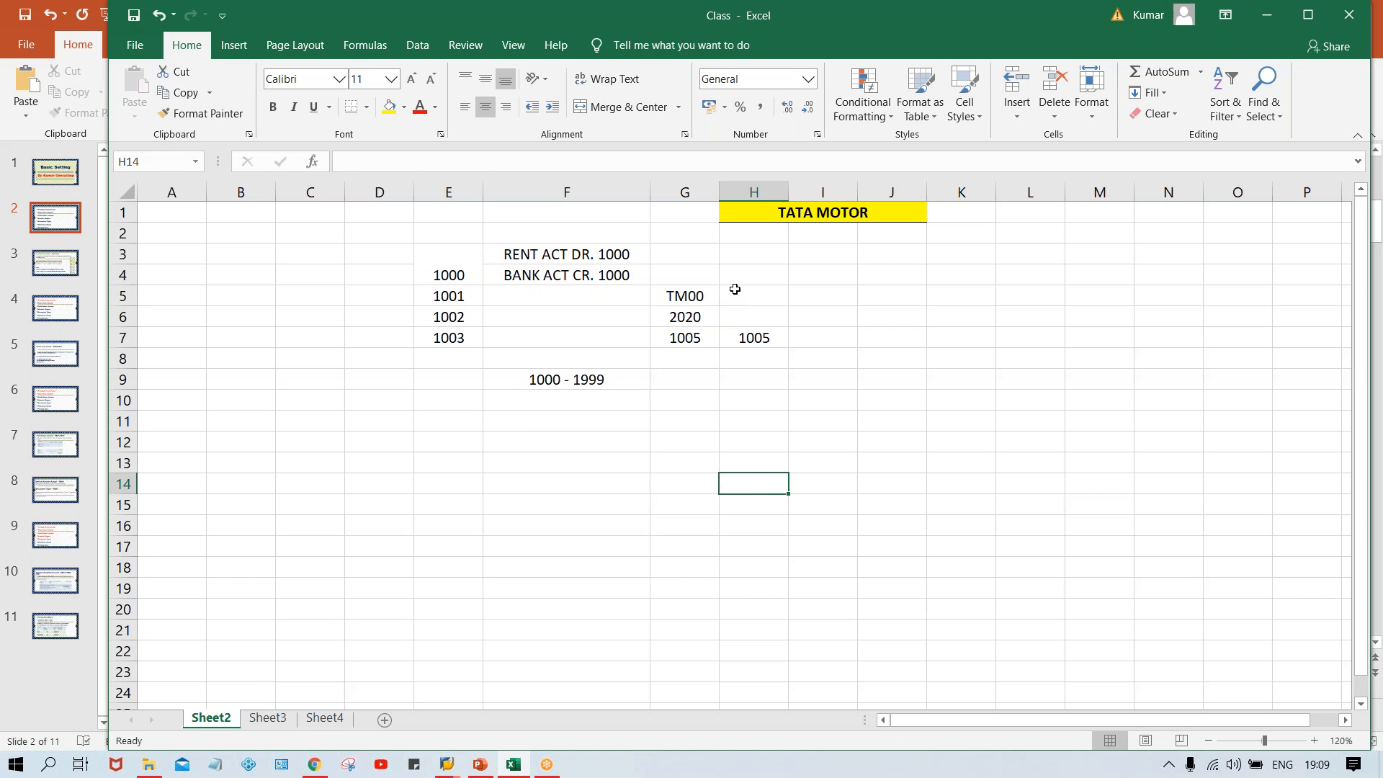
Label the example number in column H with company code TM00 in H5 and year 2021 in H6
left_click(734, 288)
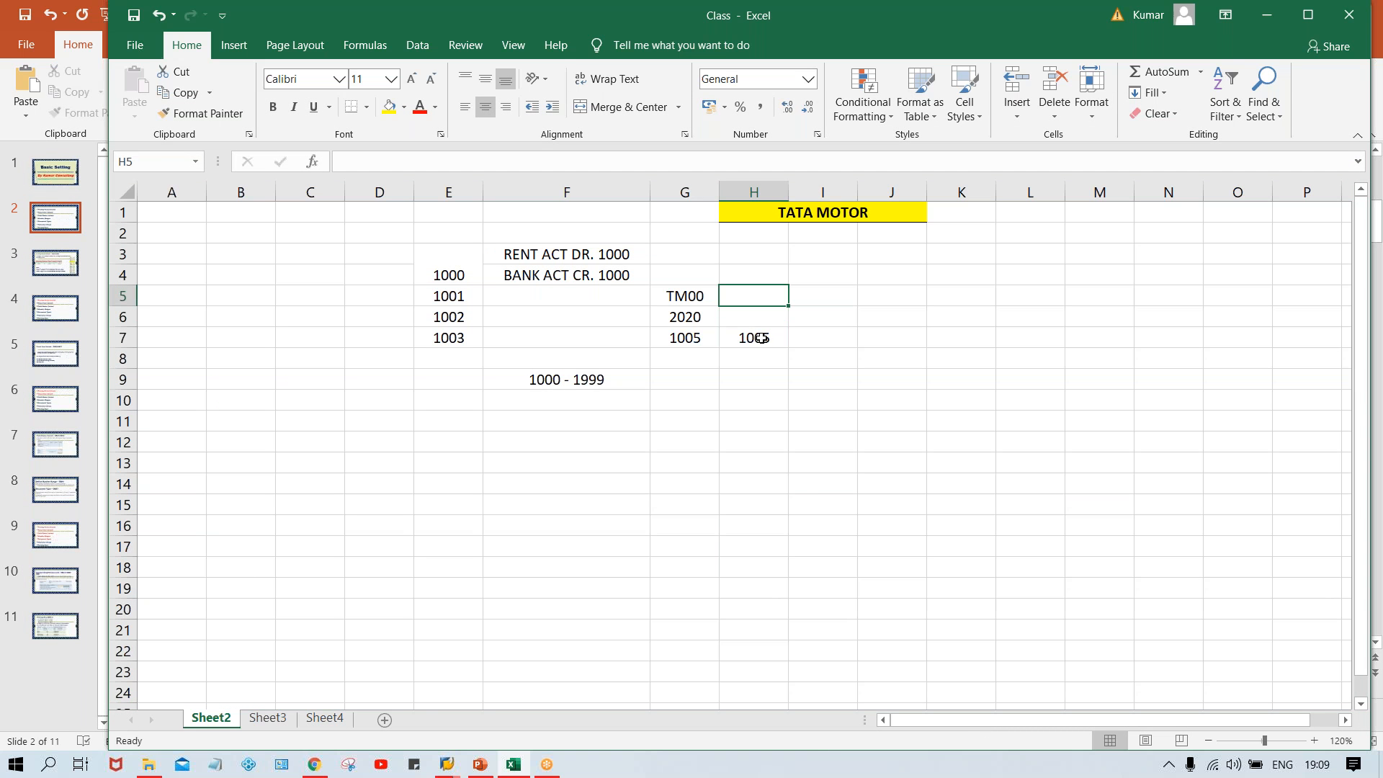
type("TM00")
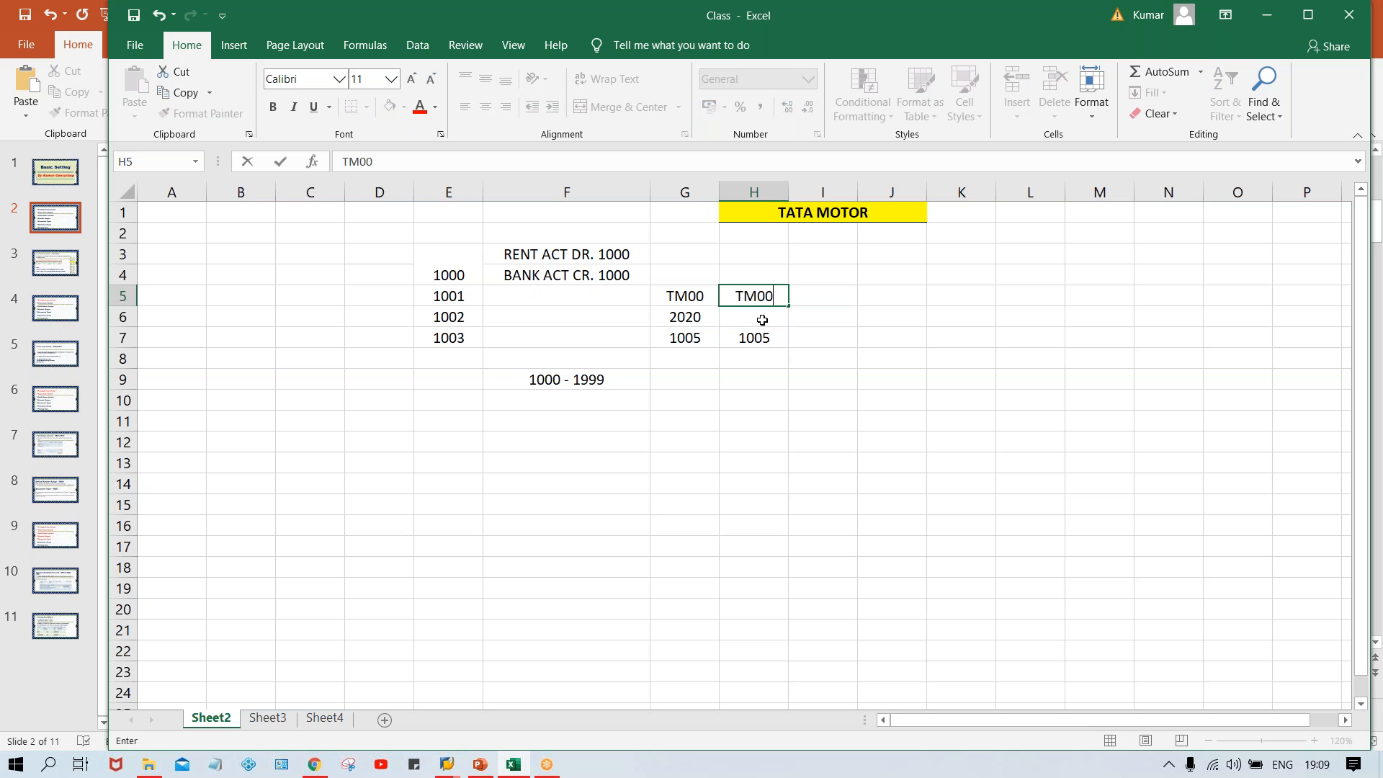
key("Return")
type("20")
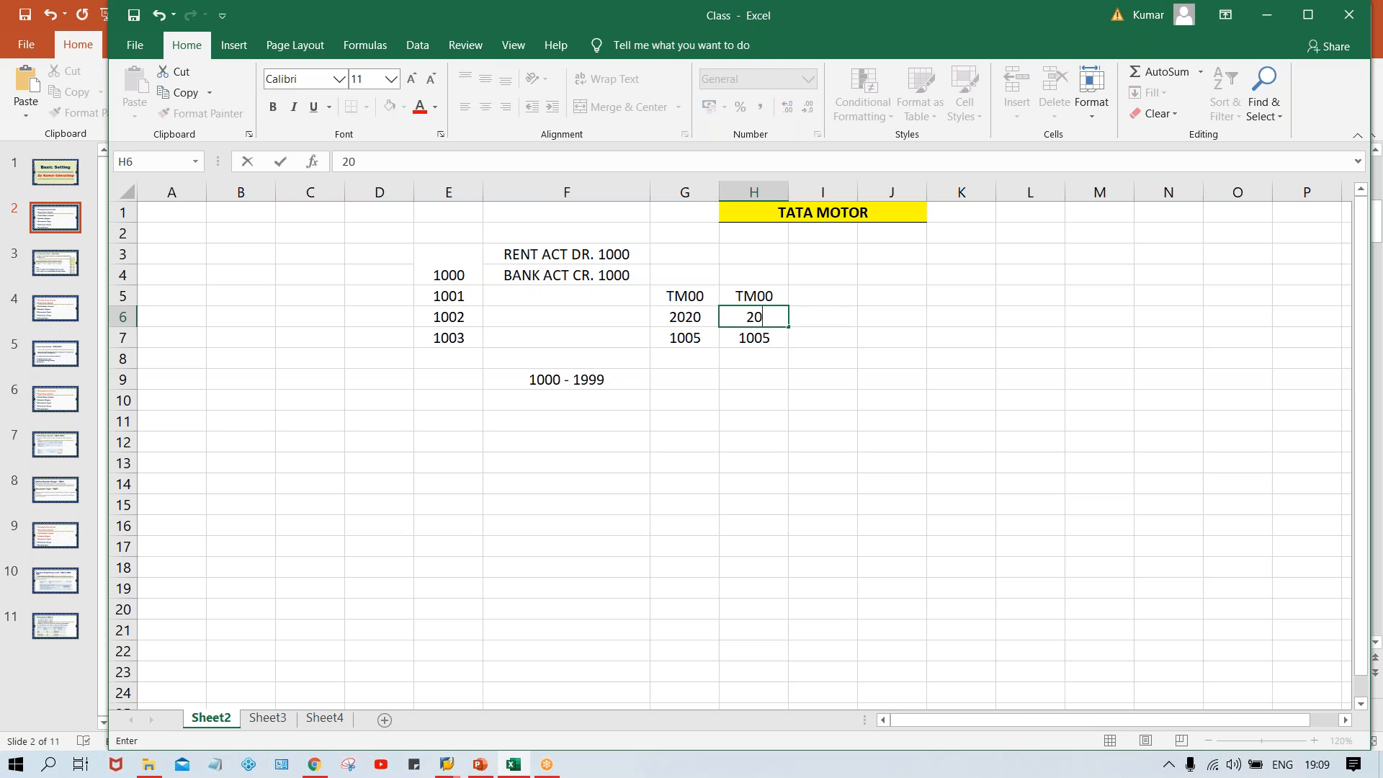
type("21")
left_click(773, 340)
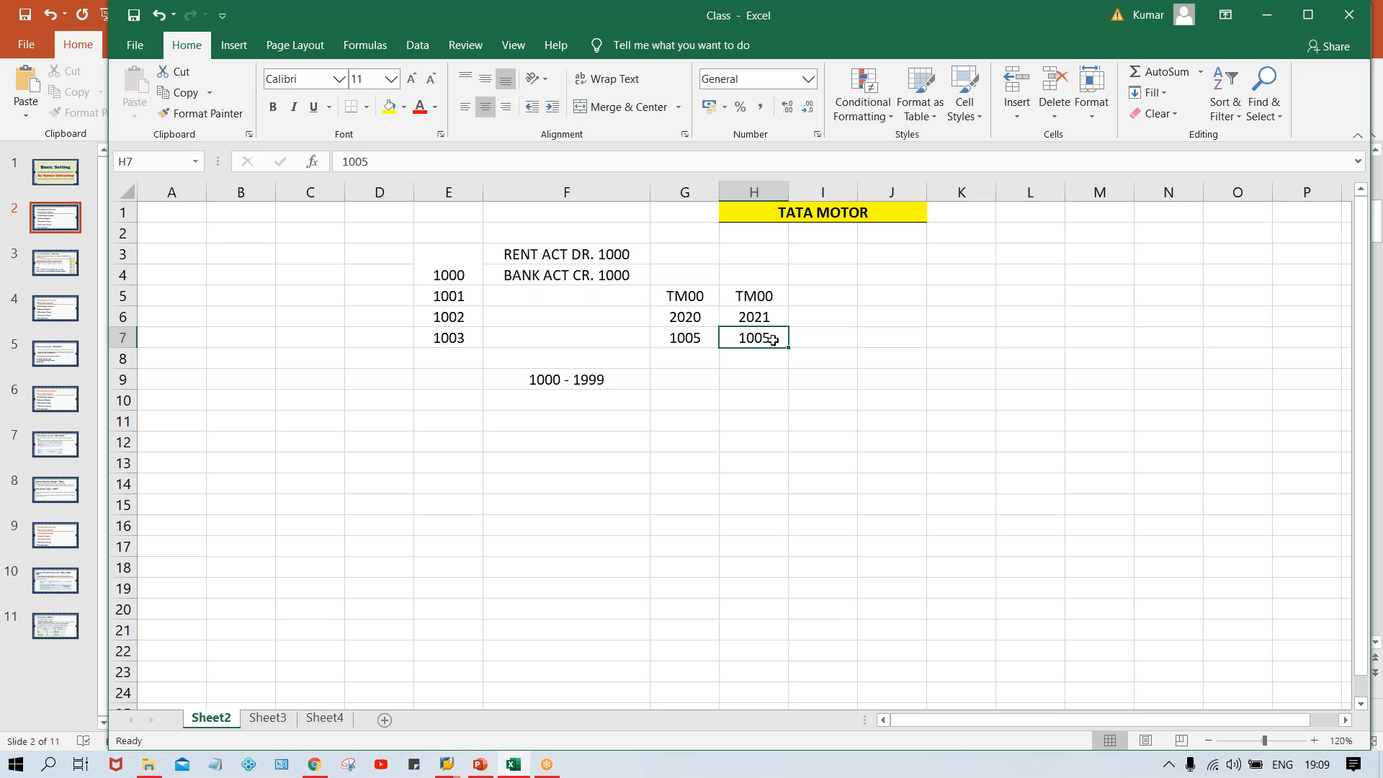
left_click_drag(692, 295, 747, 340)
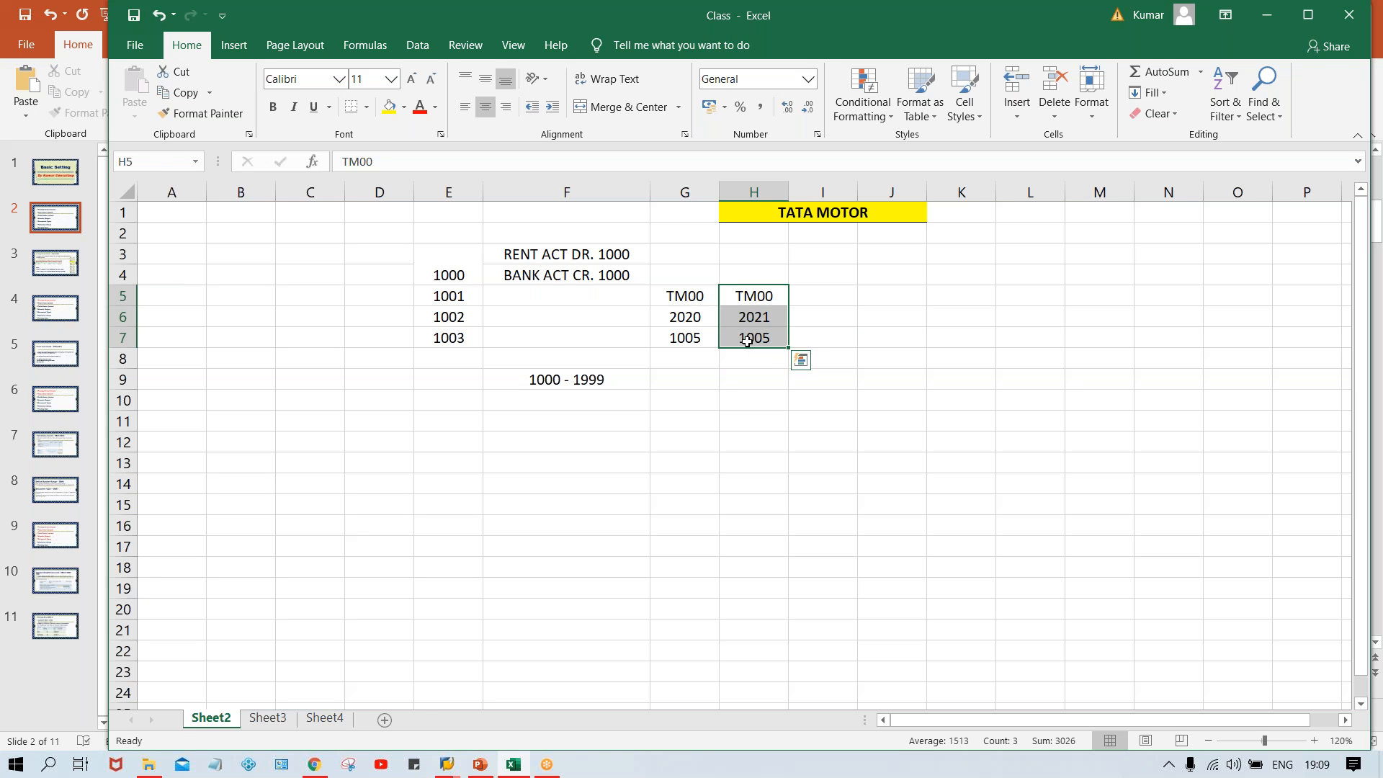
left_click(684, 342)
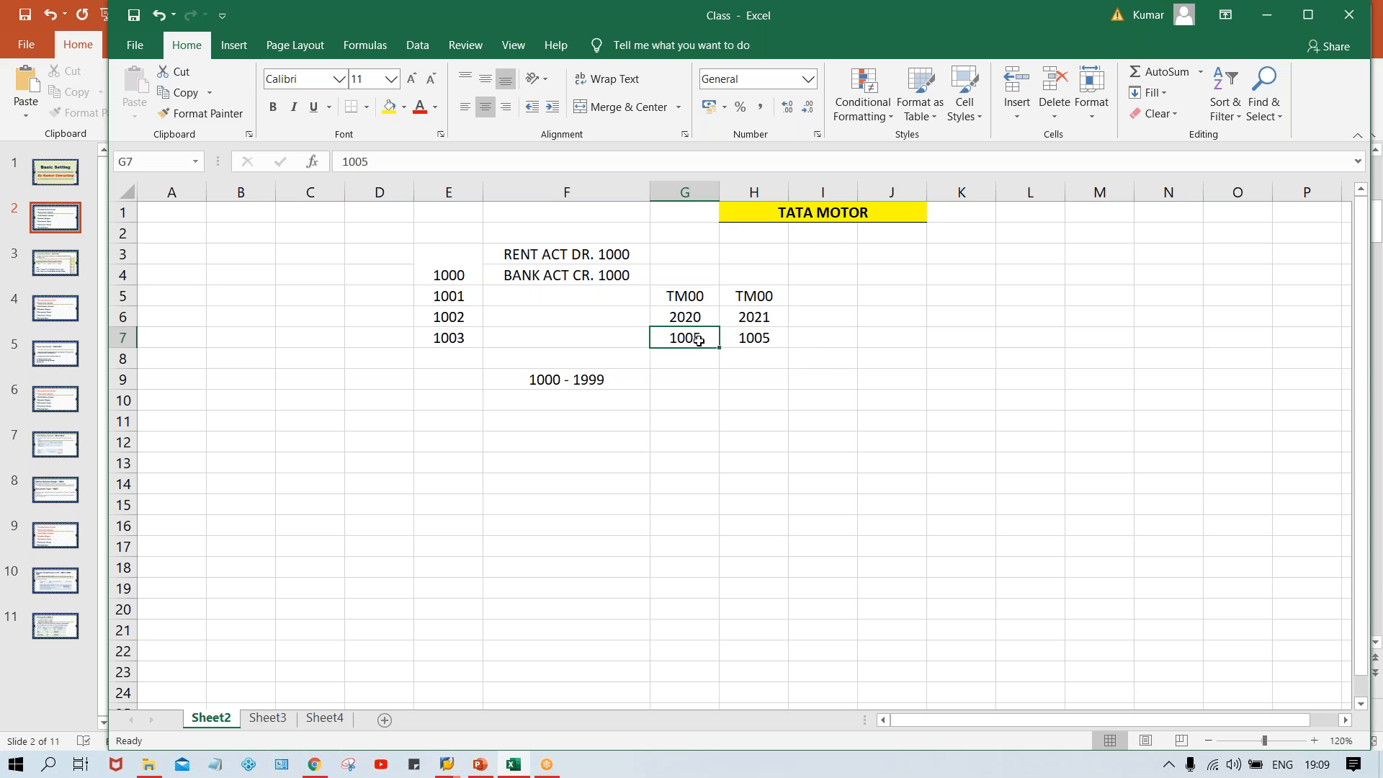
left_click(668, 318)
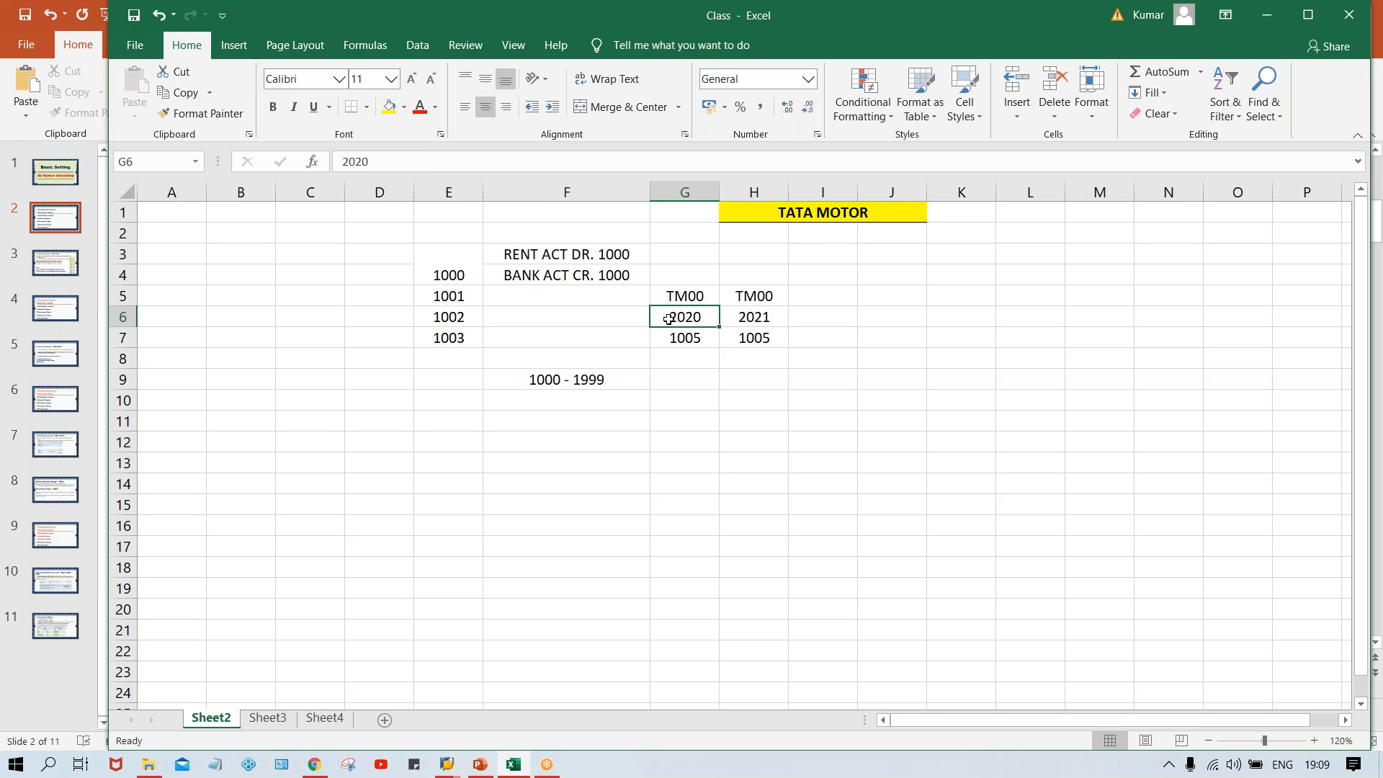
left_click(757, 313)
left_click(759, 340)
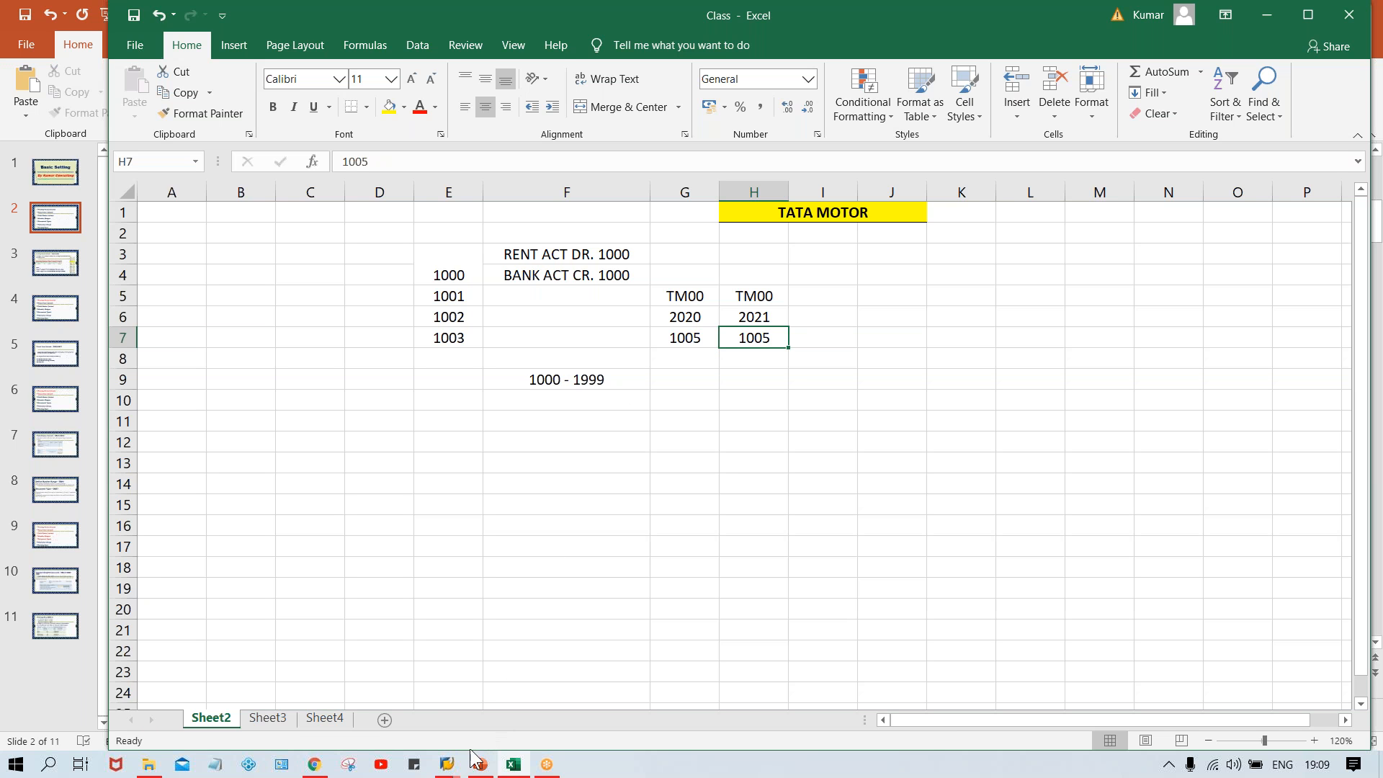
Switch to the SAP interval maintenance screen, delete the 2021 number range interval and save the change
mouse_move(449, 764)
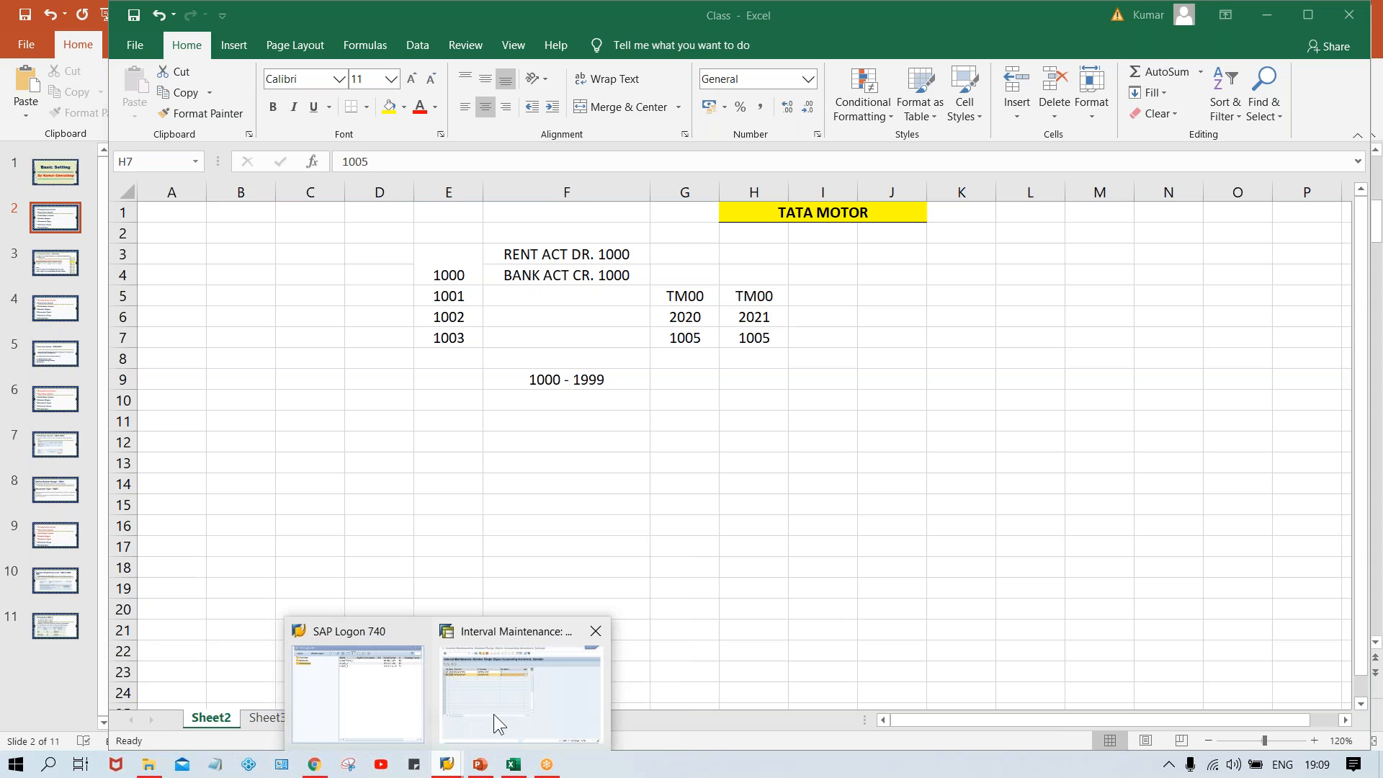
left_click(494, 715)
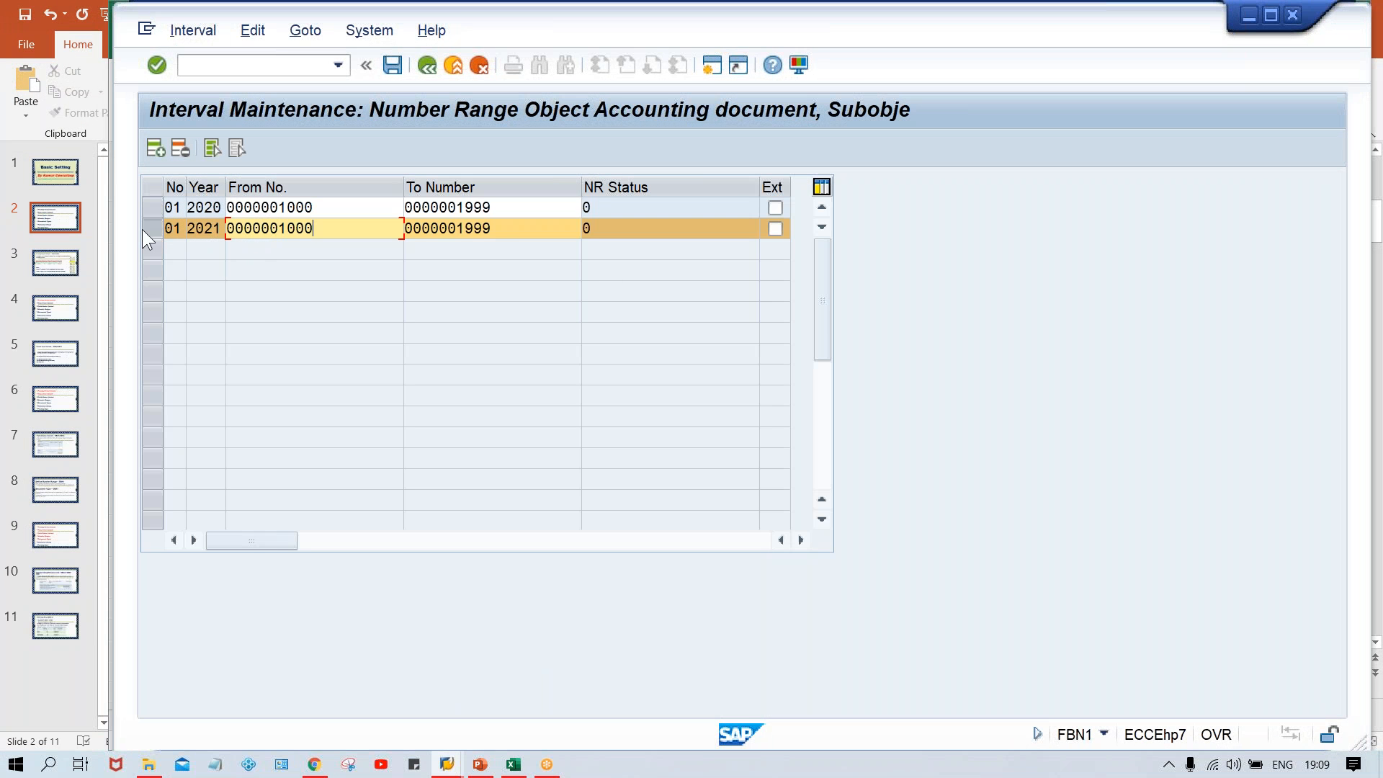
left_click(180, 148)
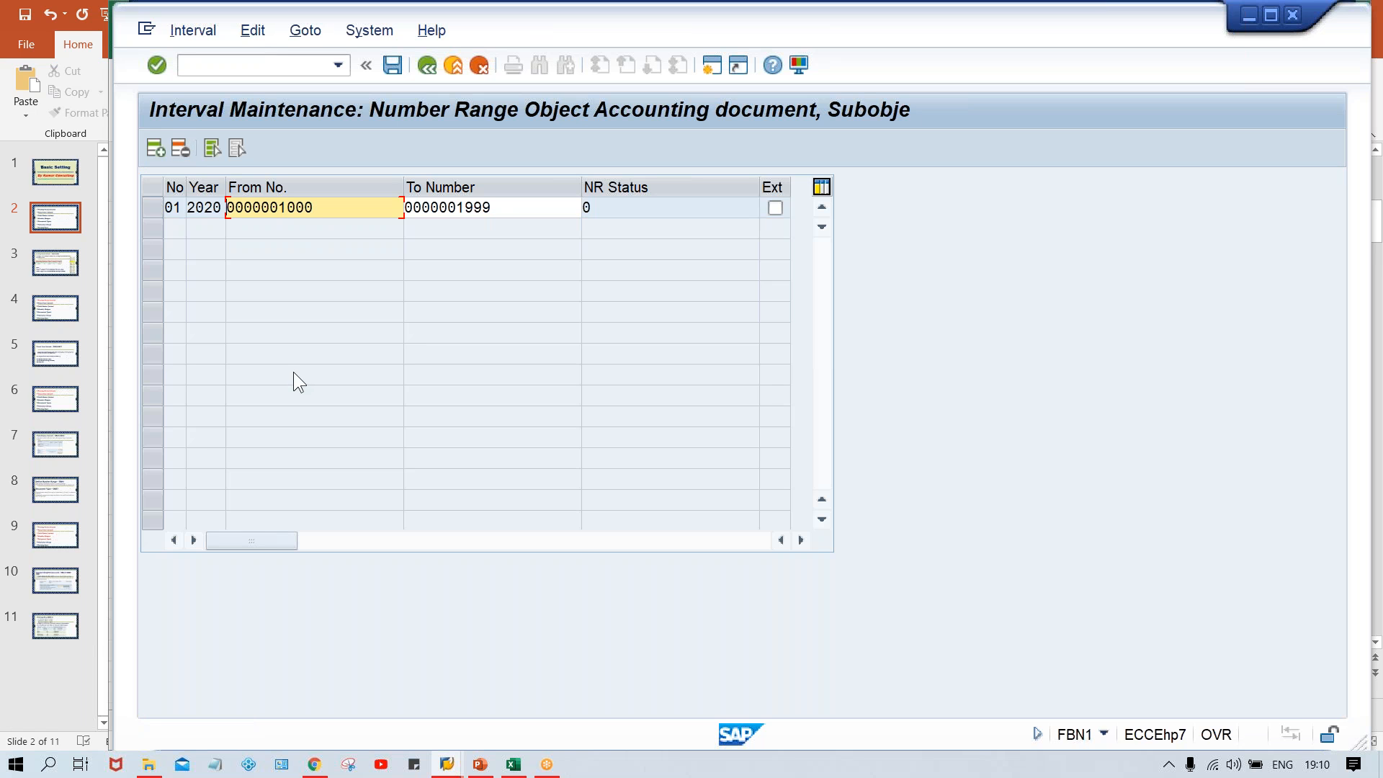
key("ctrl+s")
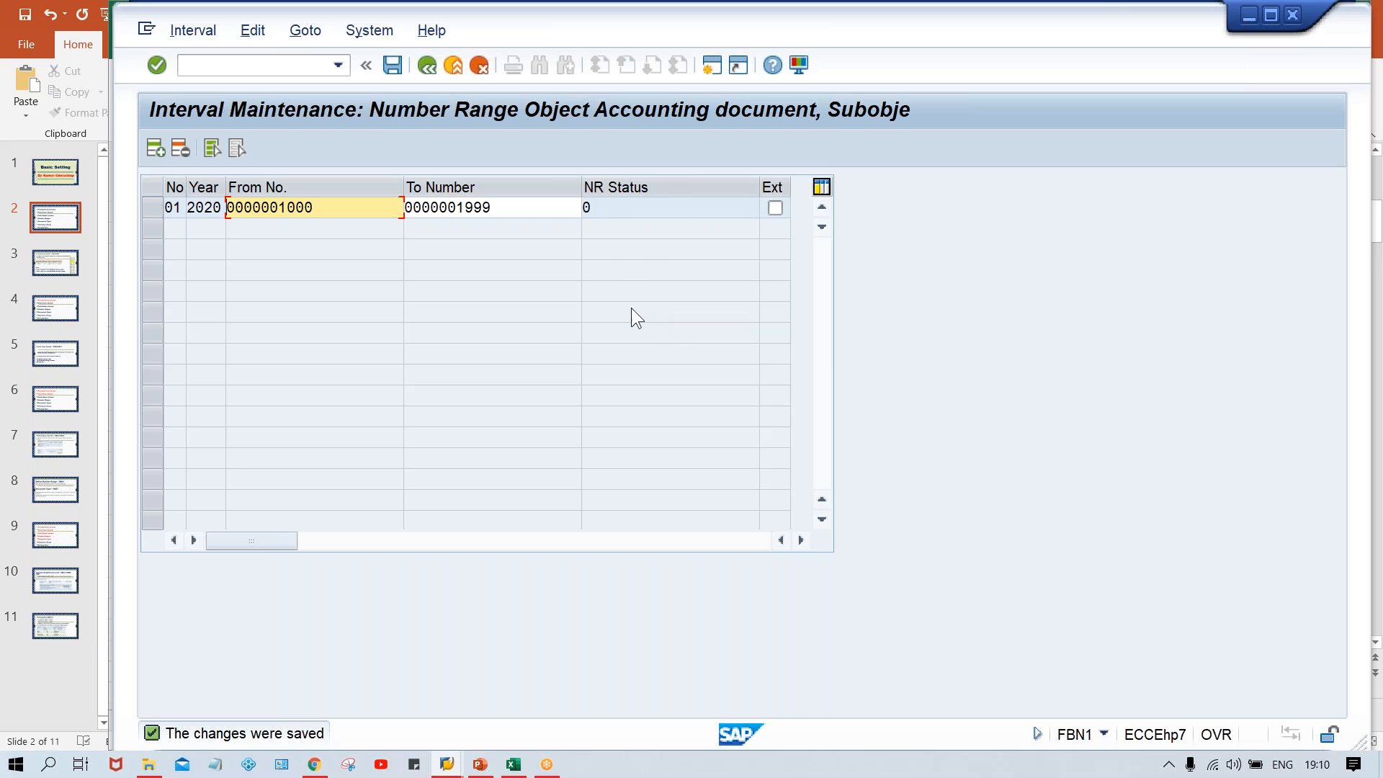
left_click(610, 207)
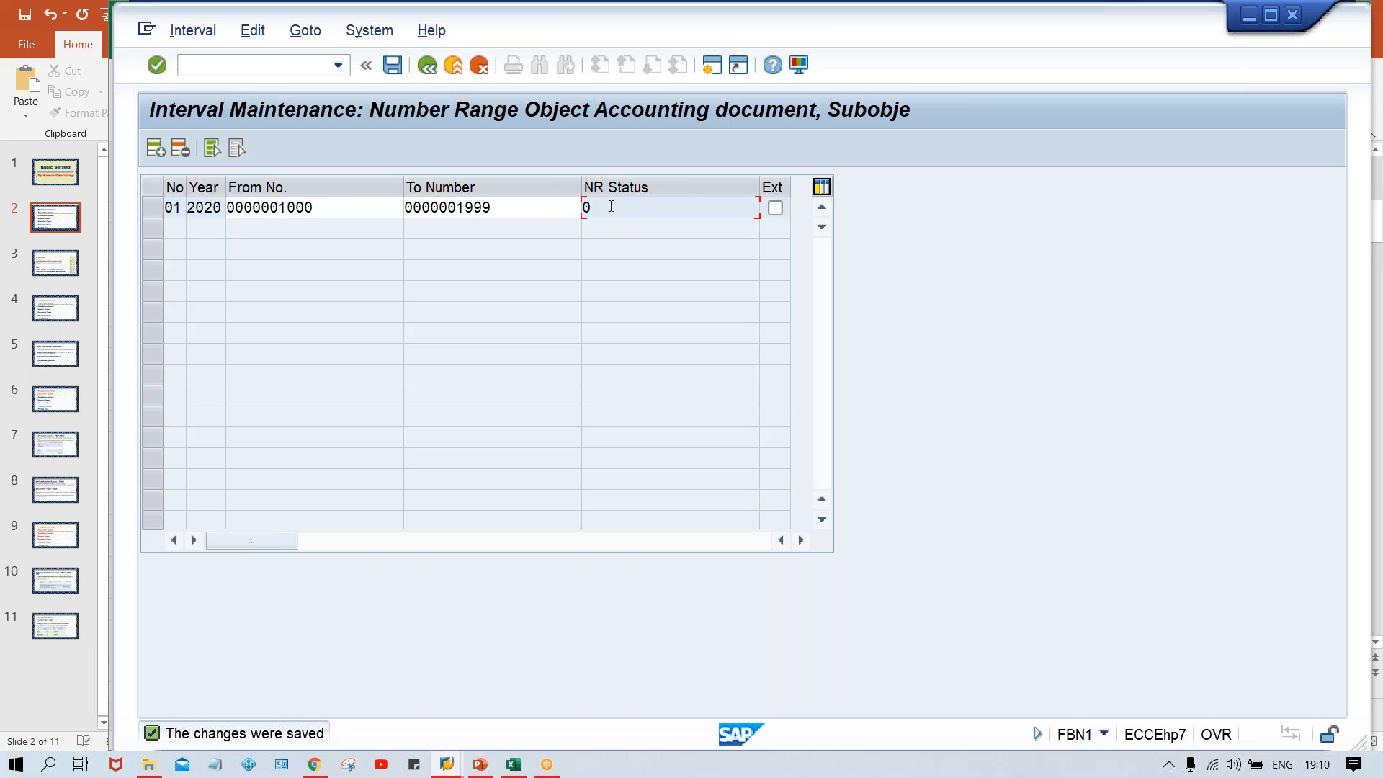
Switch to the Class workbook in Excel and clear the example values in cells G5 to H8
mouse_move(514, 762)
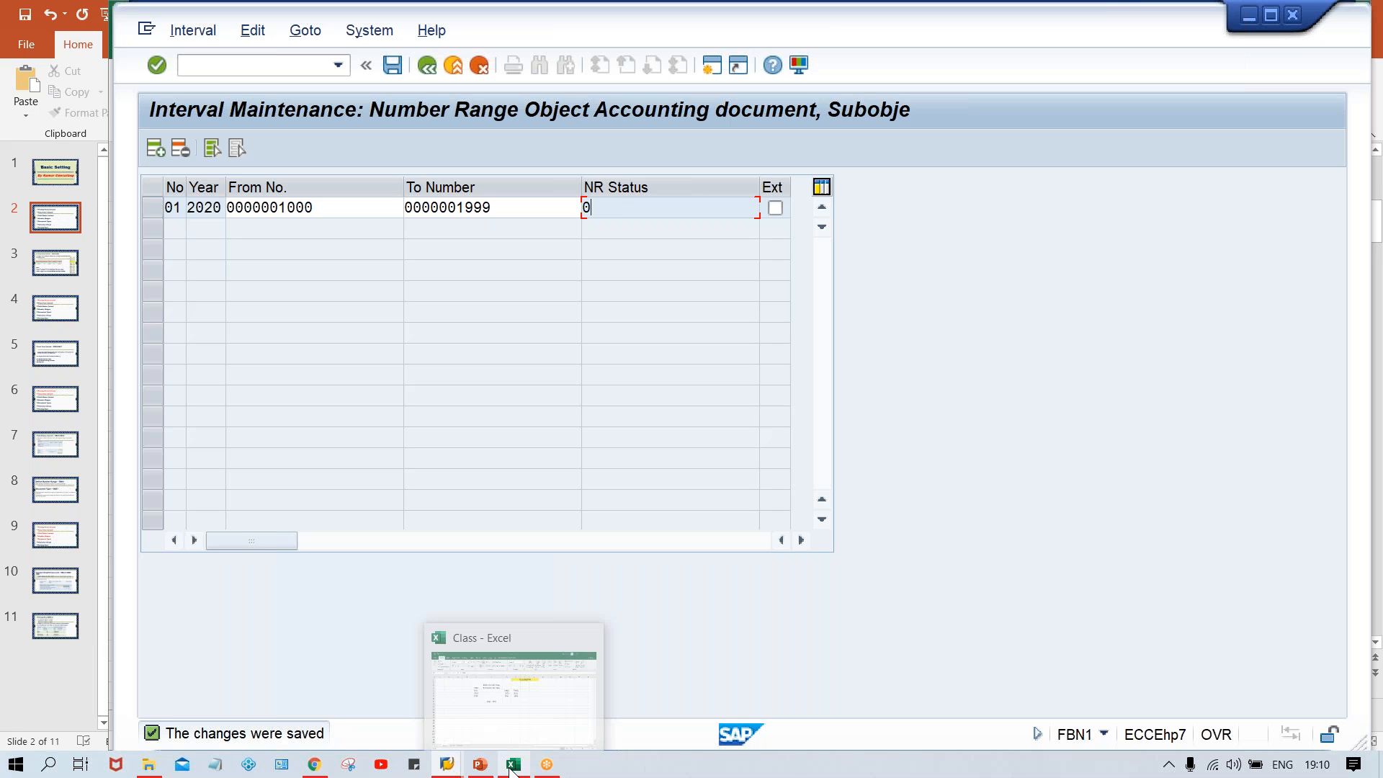
left_click(526, 716)
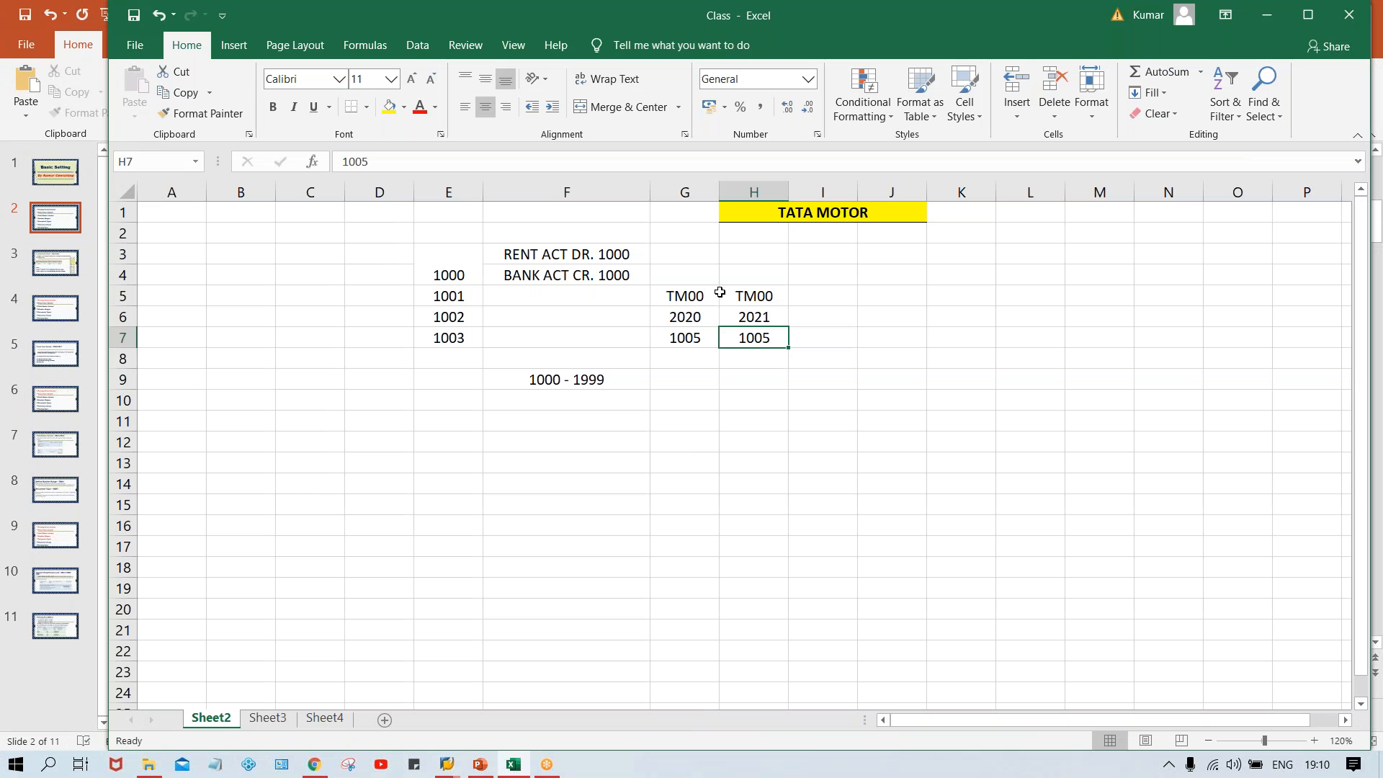
left_click(676, 295)
left_click_drag(781, 345, 787, 360)
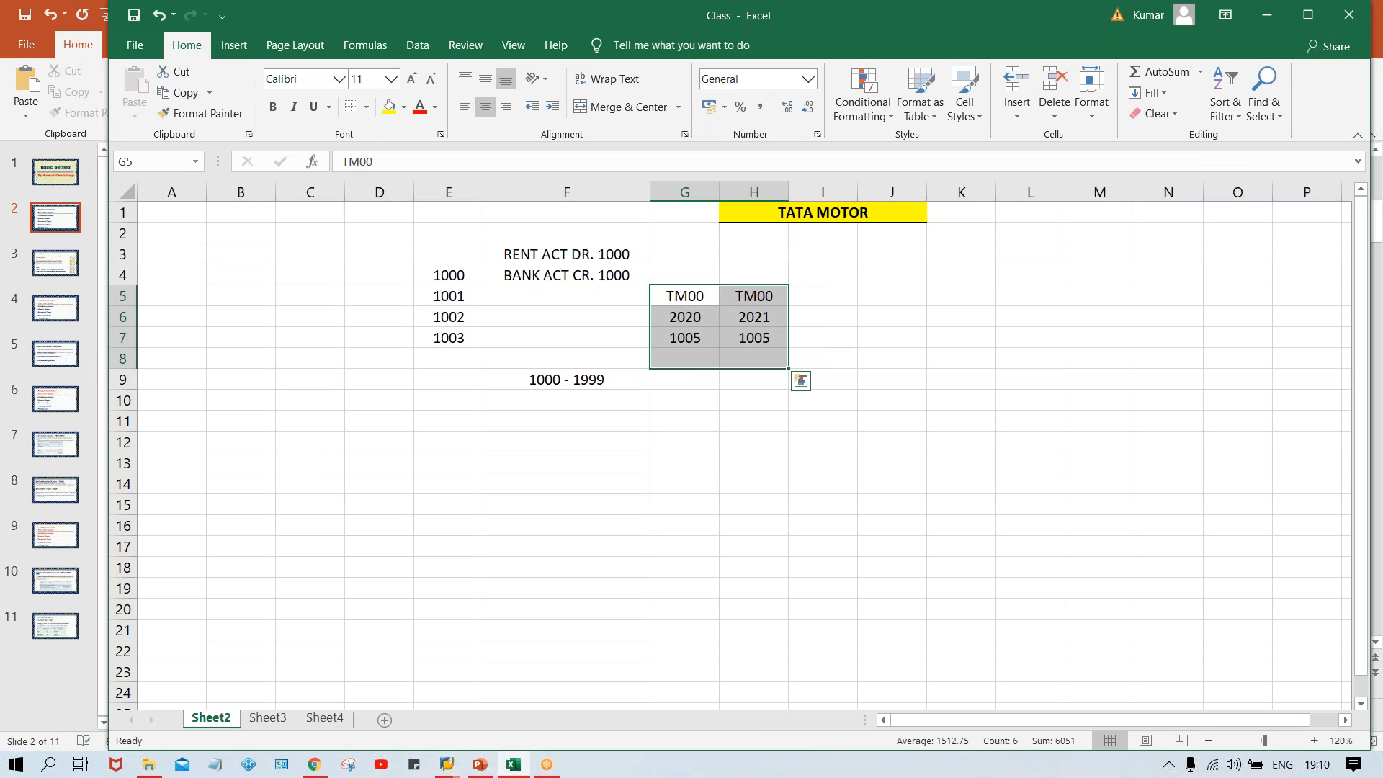
key("Delete")
Enter the example document numbers 1000, 1001 and 1002 in cells G9 to G11 beside the 1000 - 1999 range
left_click(629, 380)
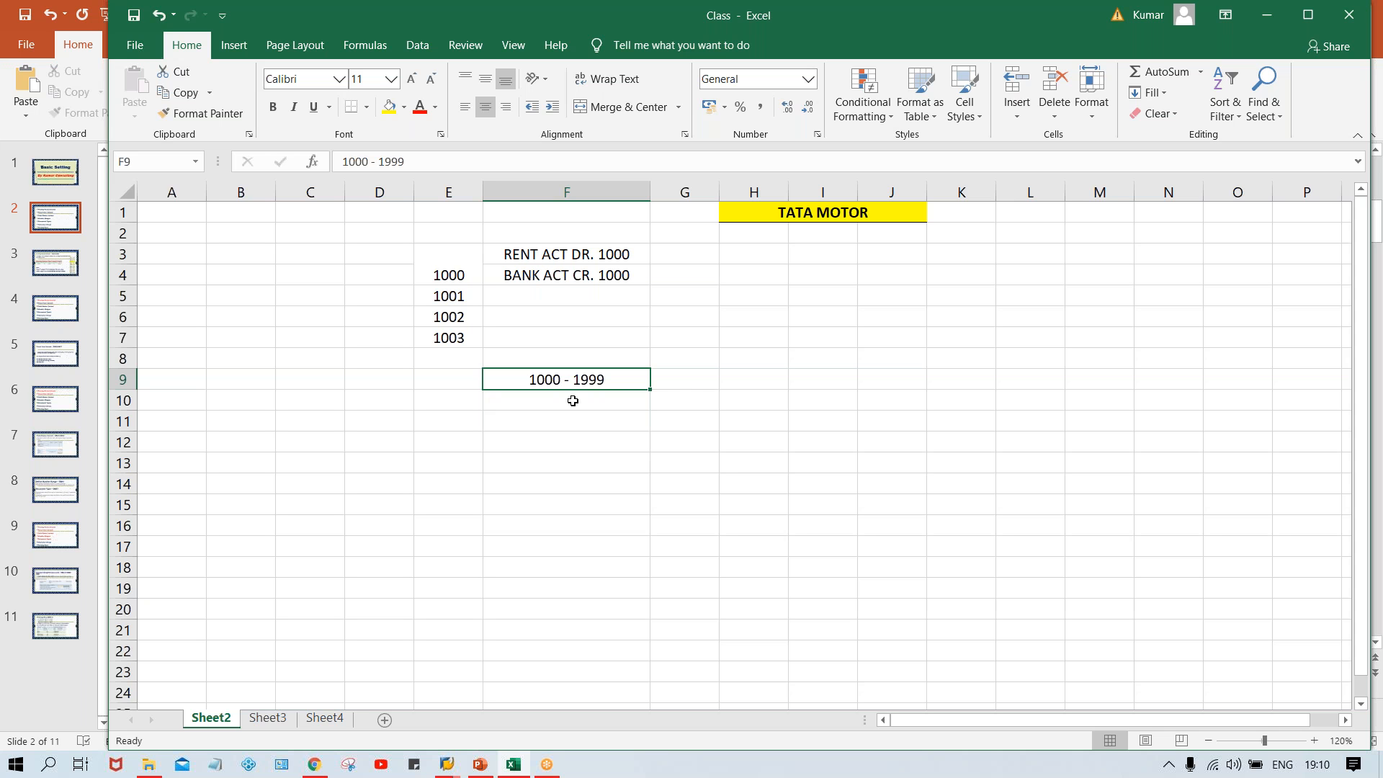
left_click(681, 375)
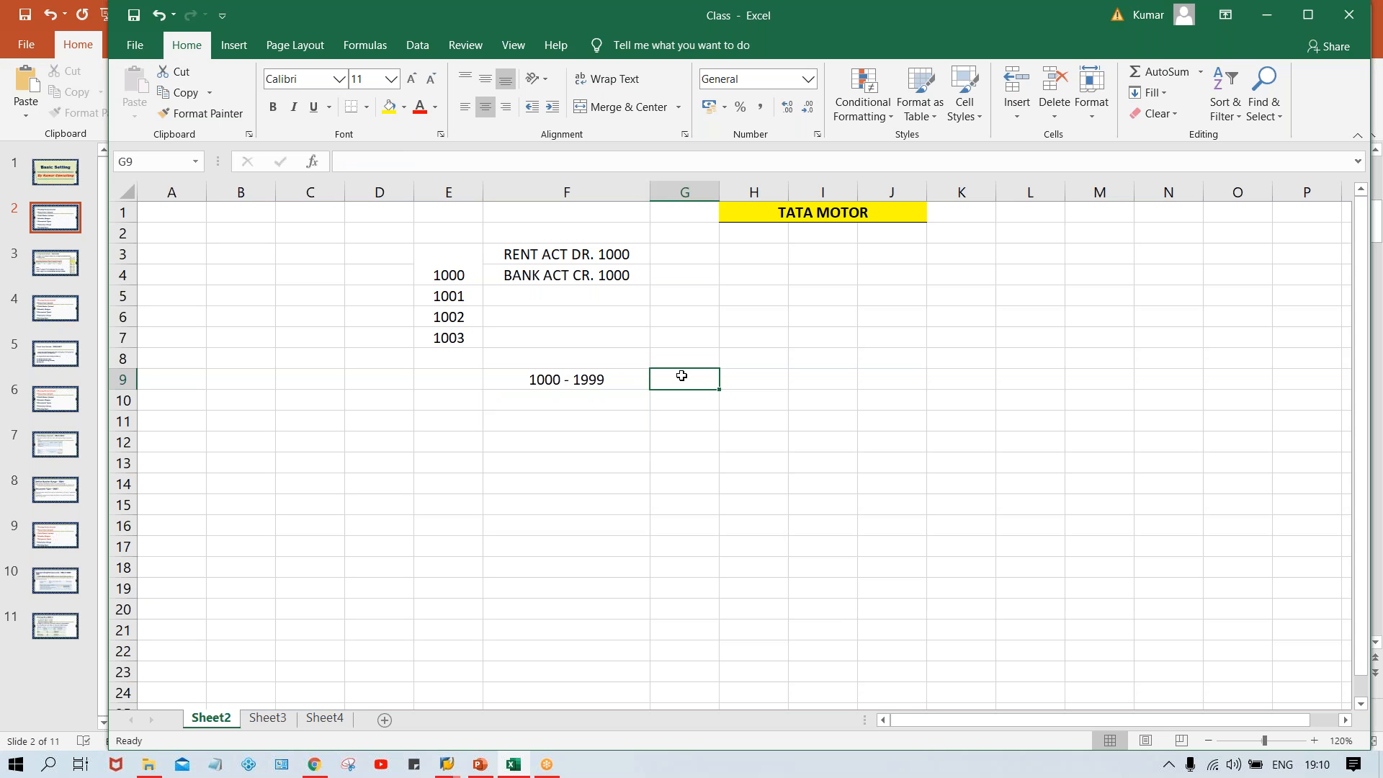
type("1000")
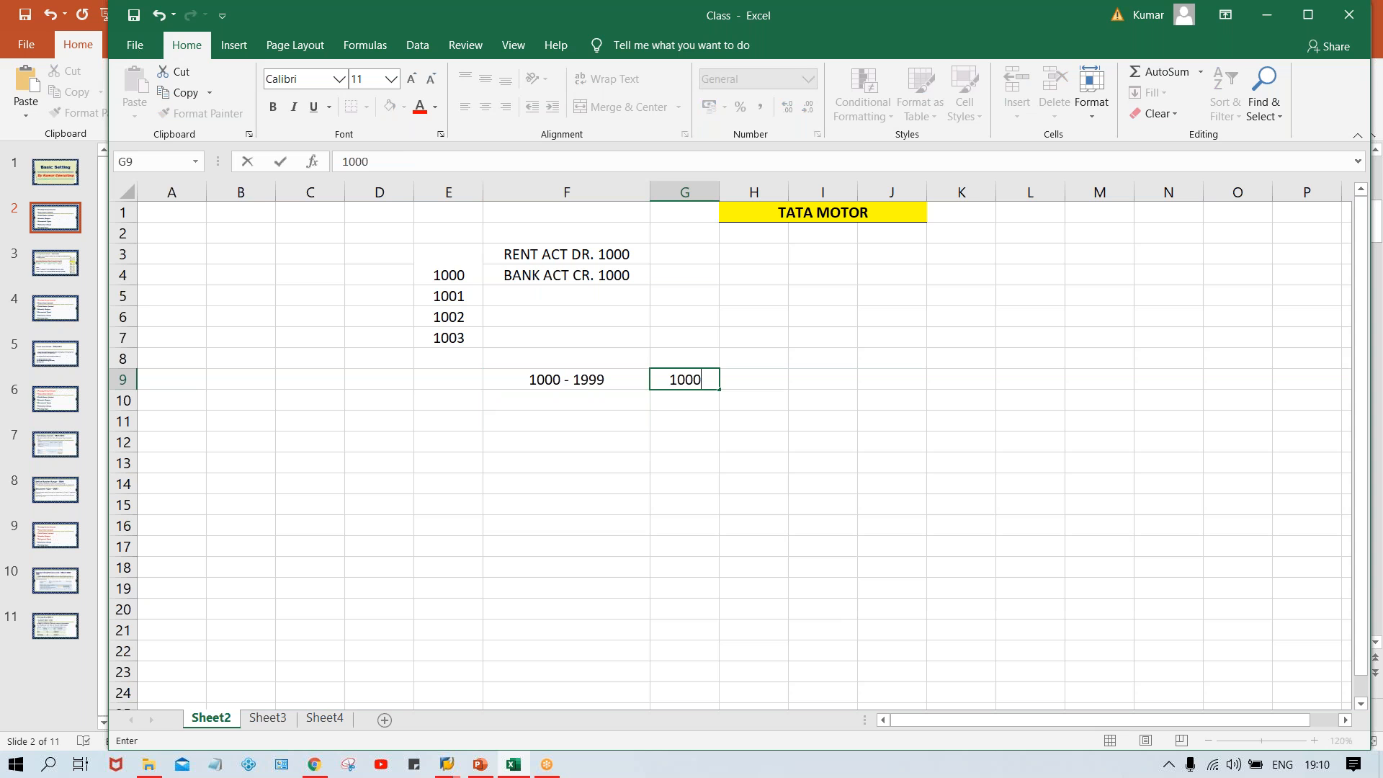
key("Return")
type("1001")
key("Return")
type("1002")
key("Return")
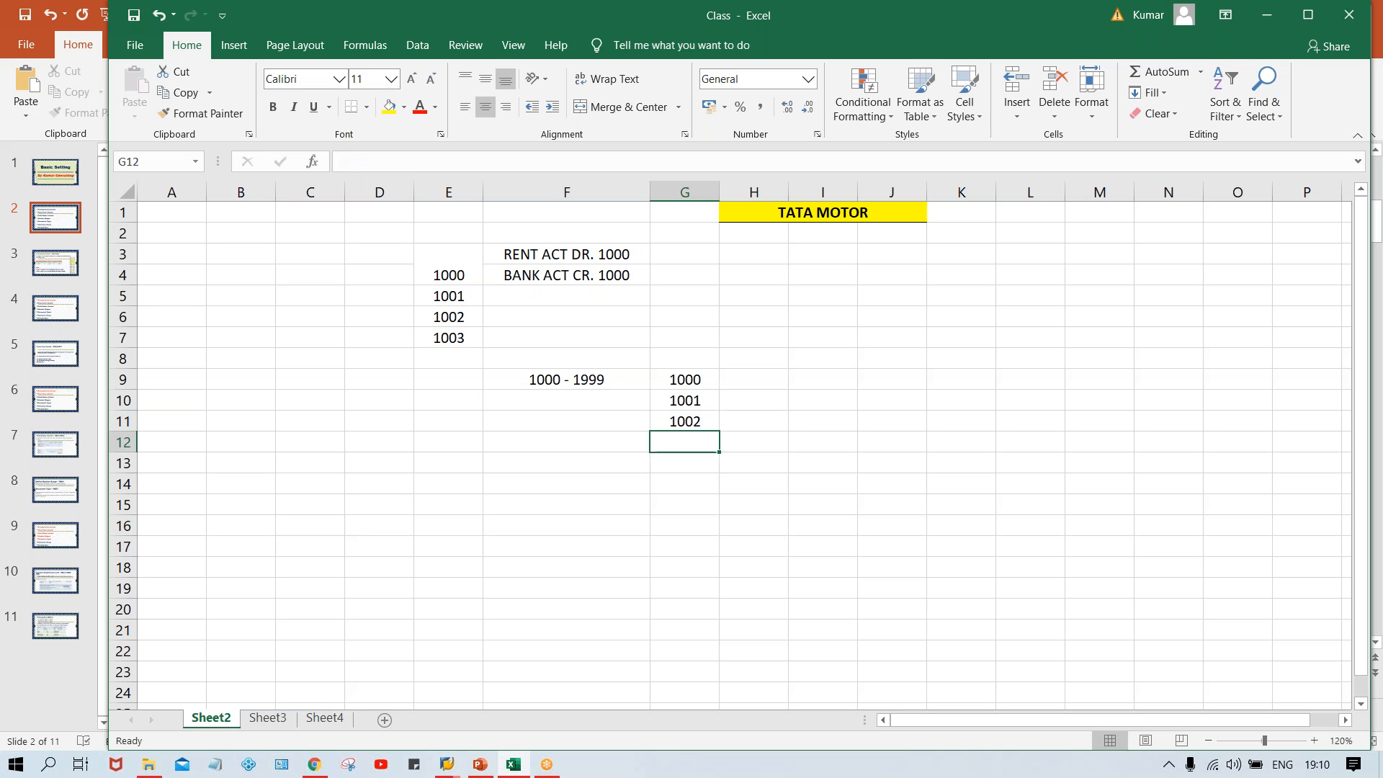
left_click(676, 421)
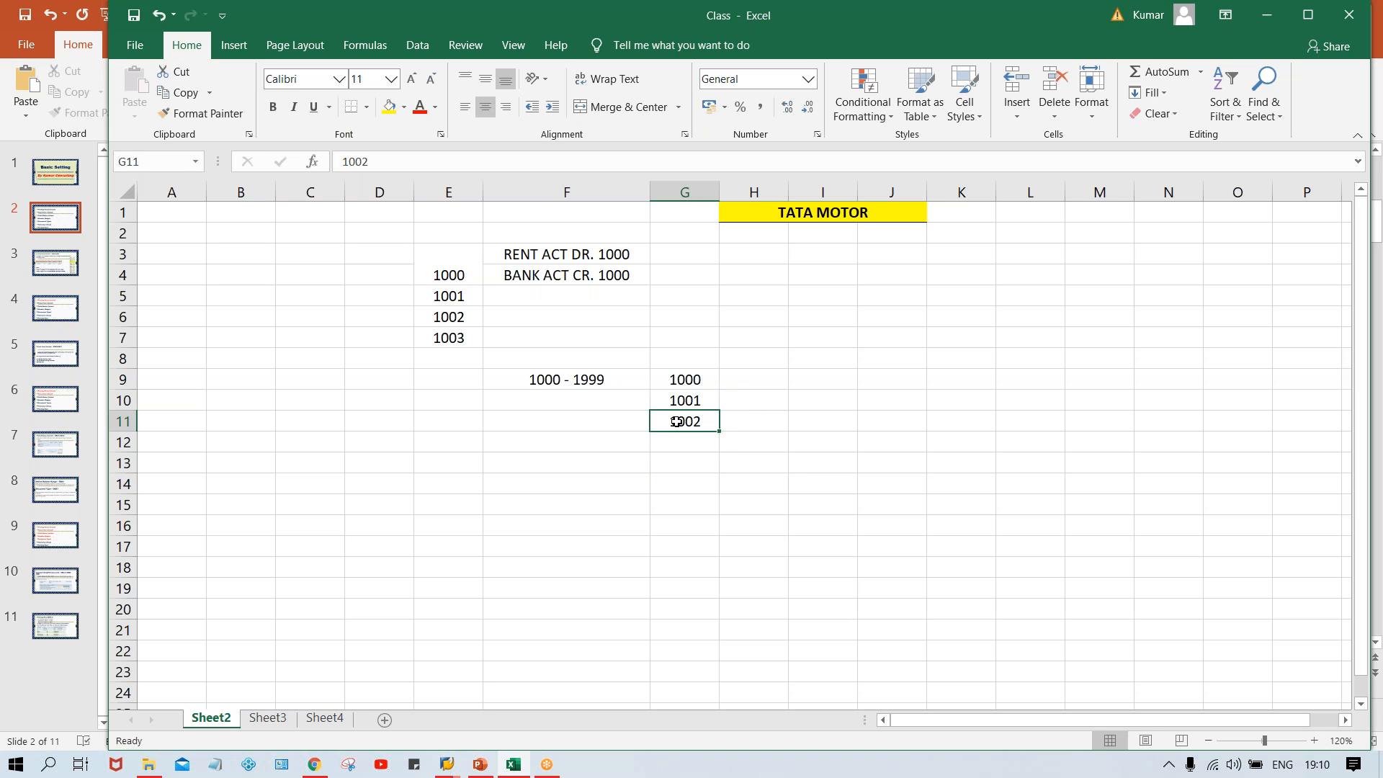
Enter the counting numbers 1, 2, 3 and 4 in cells H9 to H12 beside the document numbers
left_click(747, 421)
left_click(749, 378)
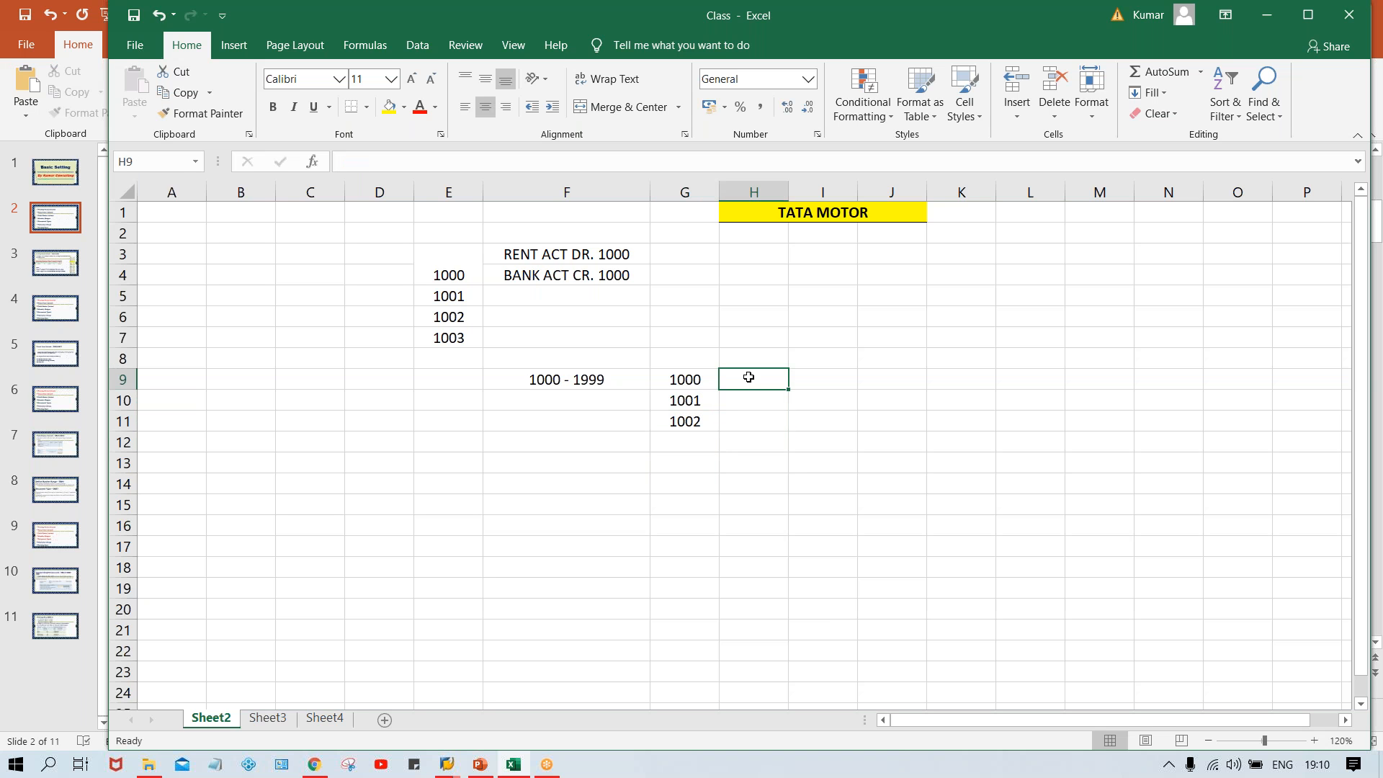
type("1")
key("Return")
type("2")
key("Return")
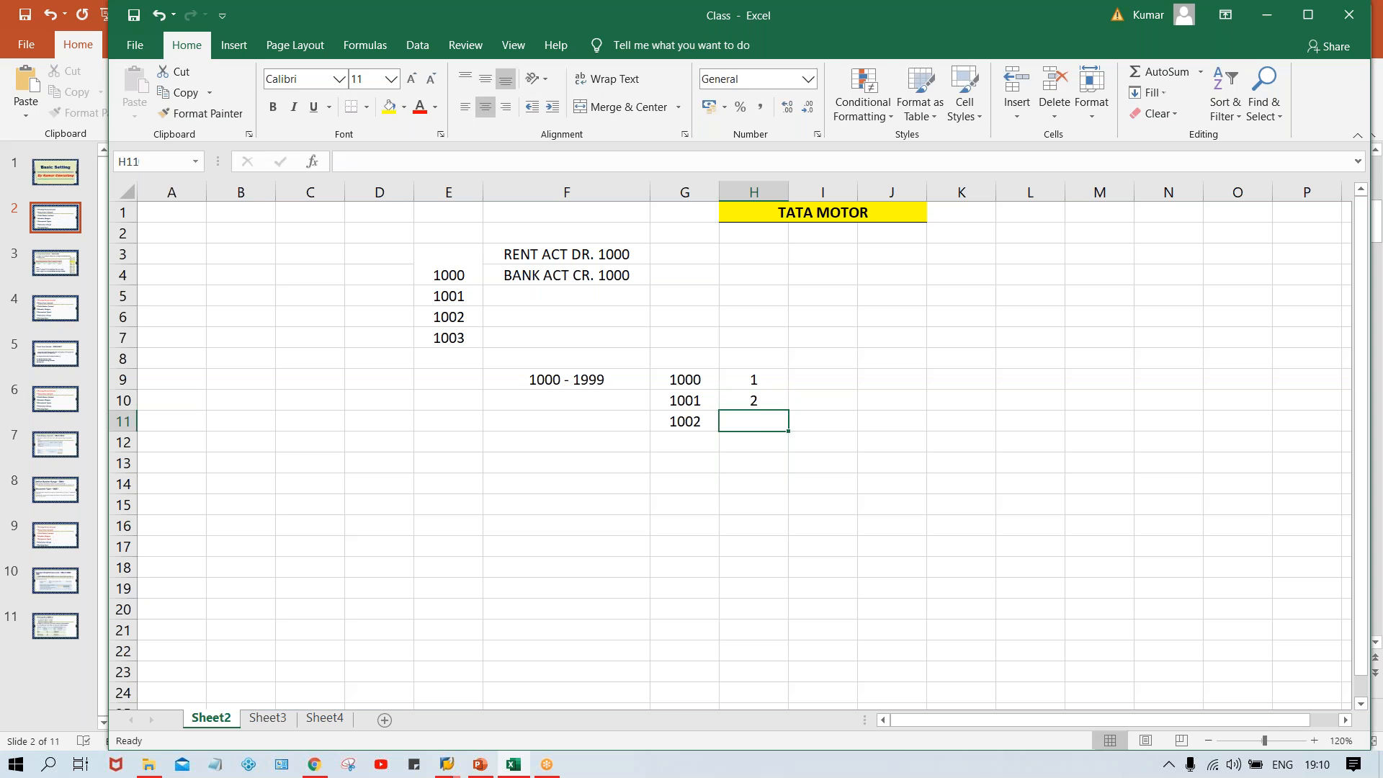
type("3")
key("Return")
type("4")
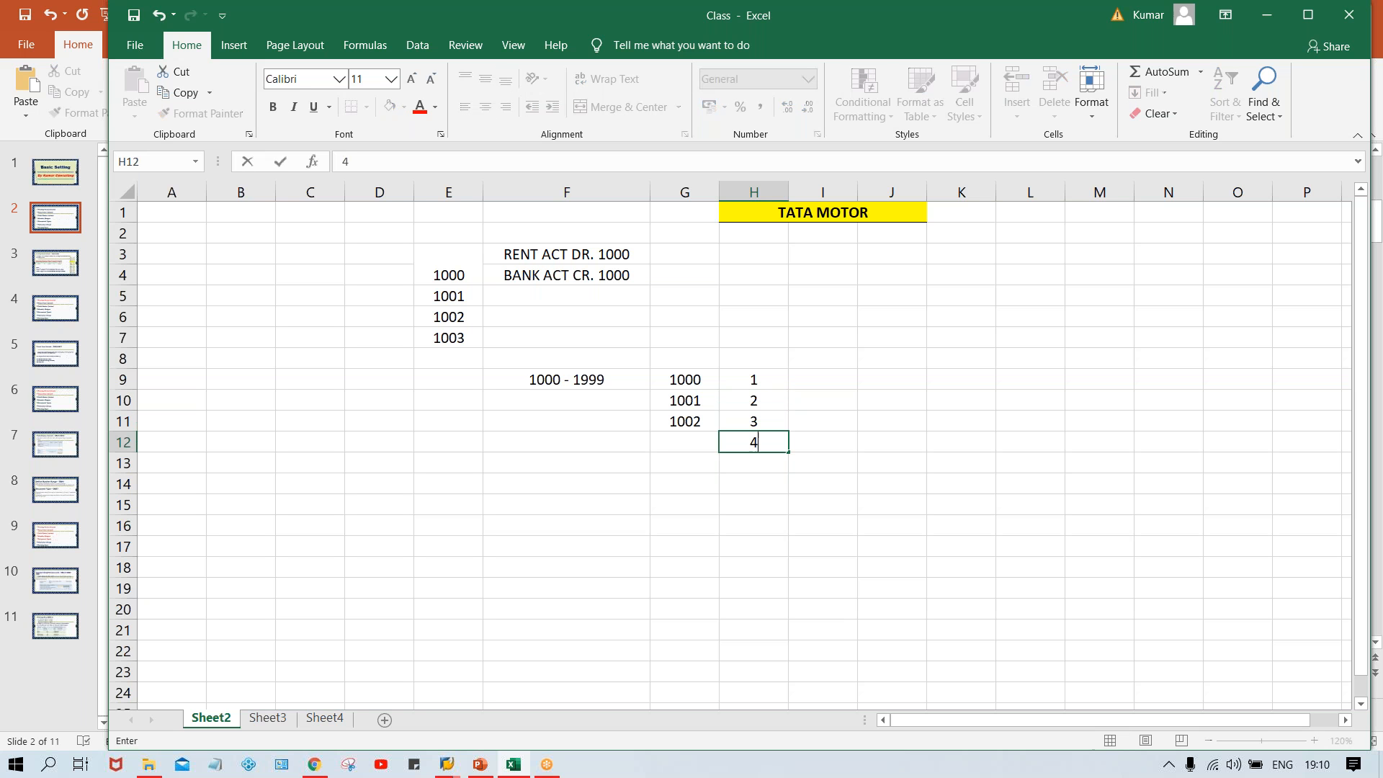
key("Return")
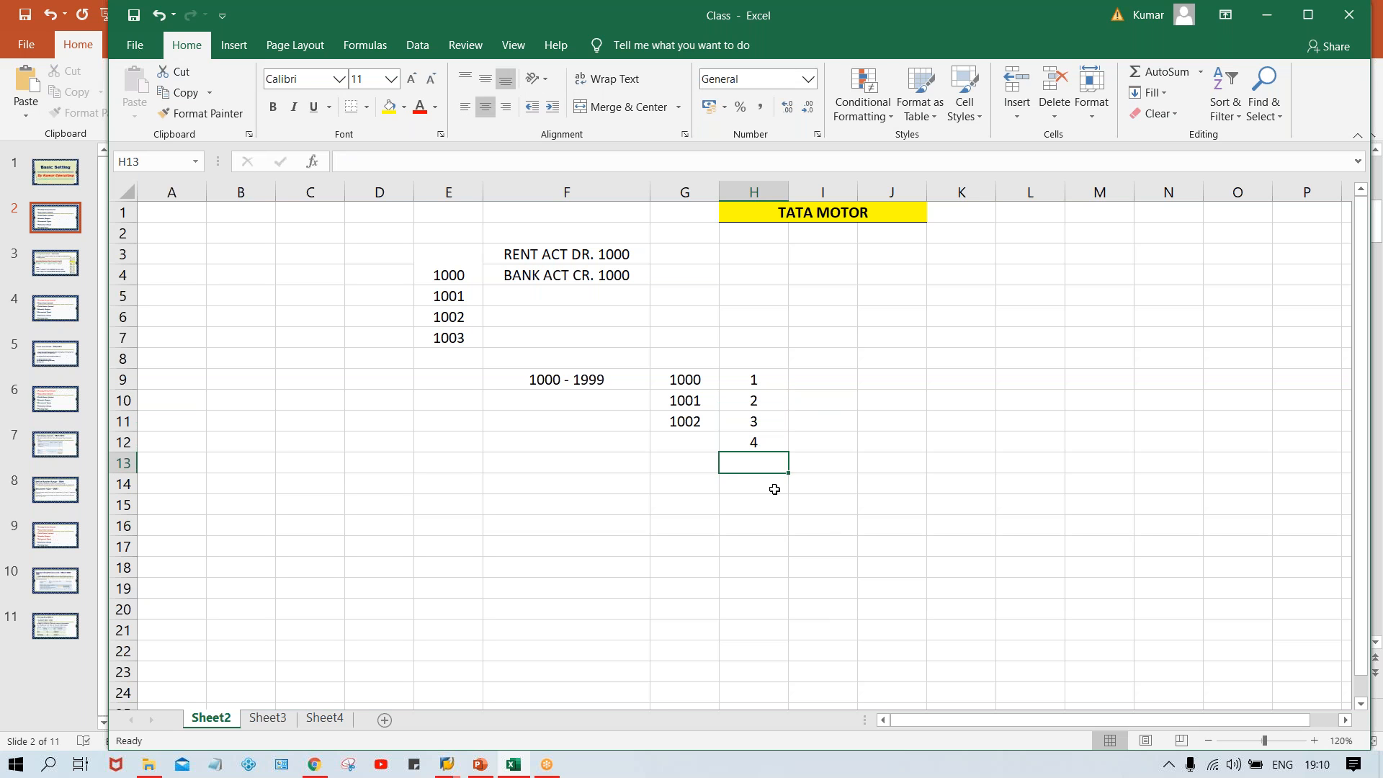
Enter document number 1003 in cell G12 beside the count of 4
left_click(696, 443)
type("1003")
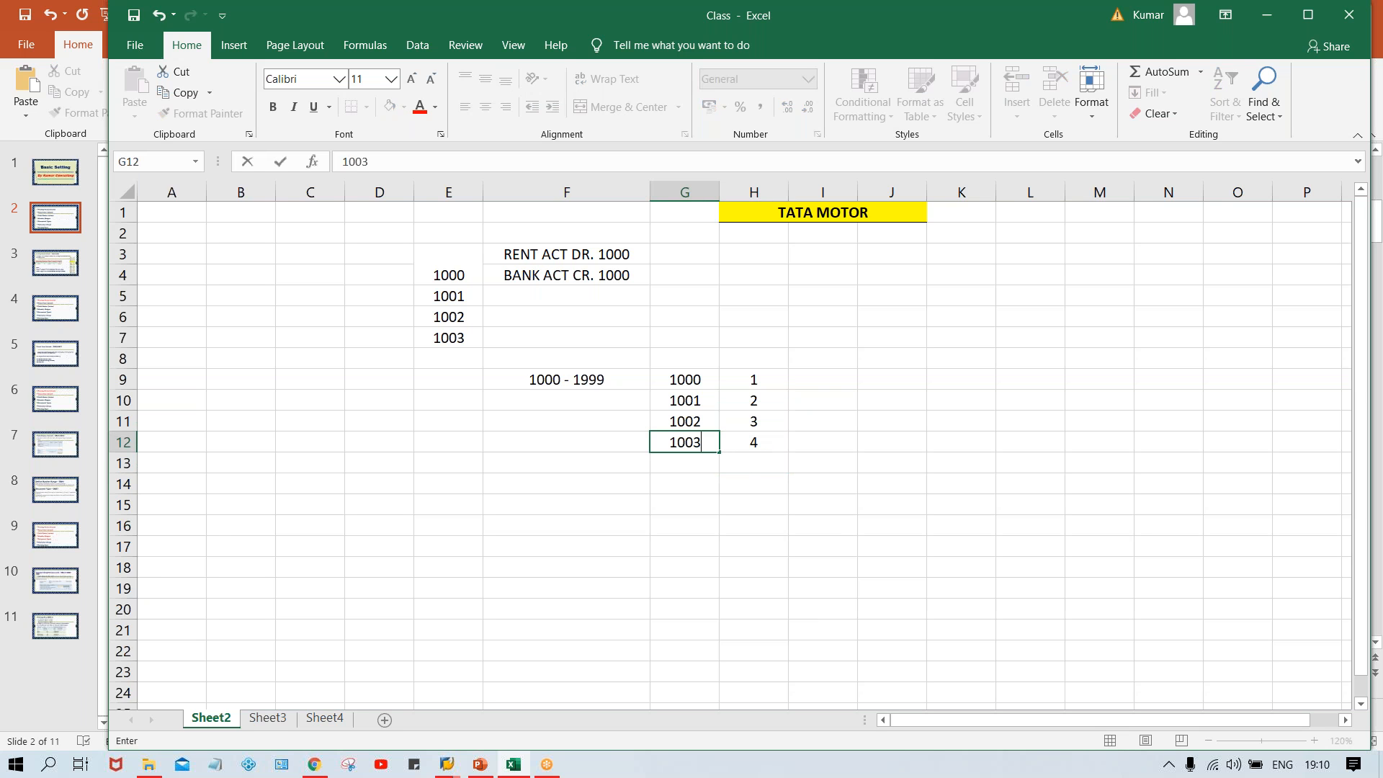
key("Return")
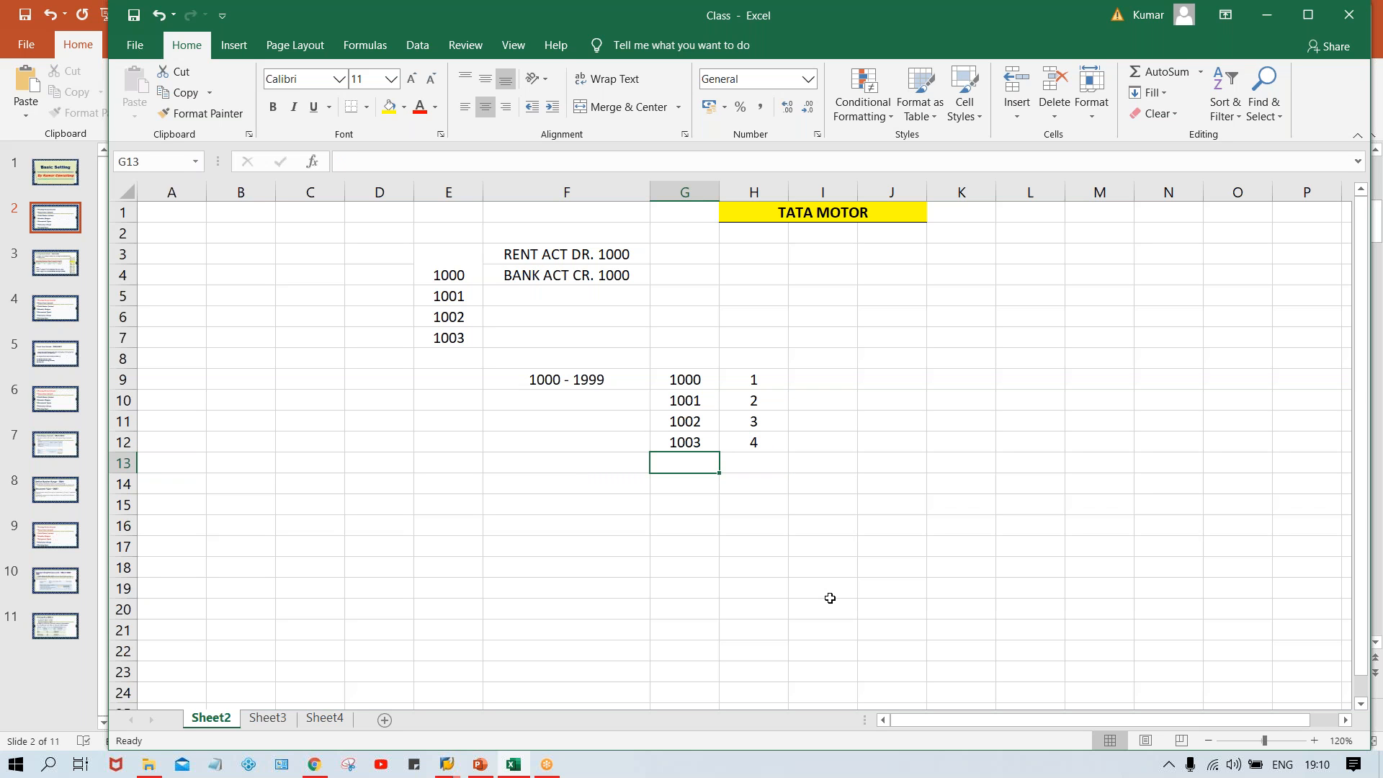
left_click(677, 442)
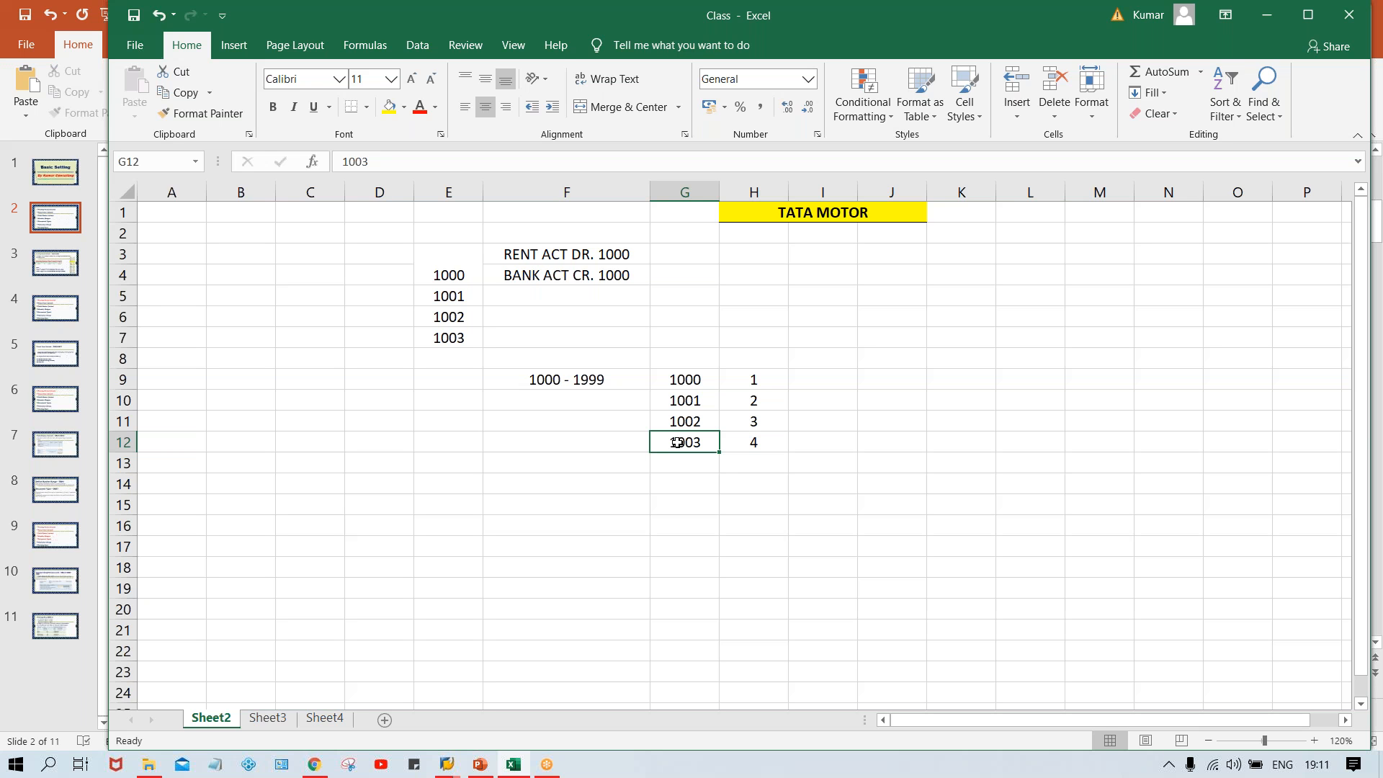
Review the example document numbers in G11 and G12, and switch to SAP to examine interval 01's From No., To Number and NR Status
left_click(684, 416)
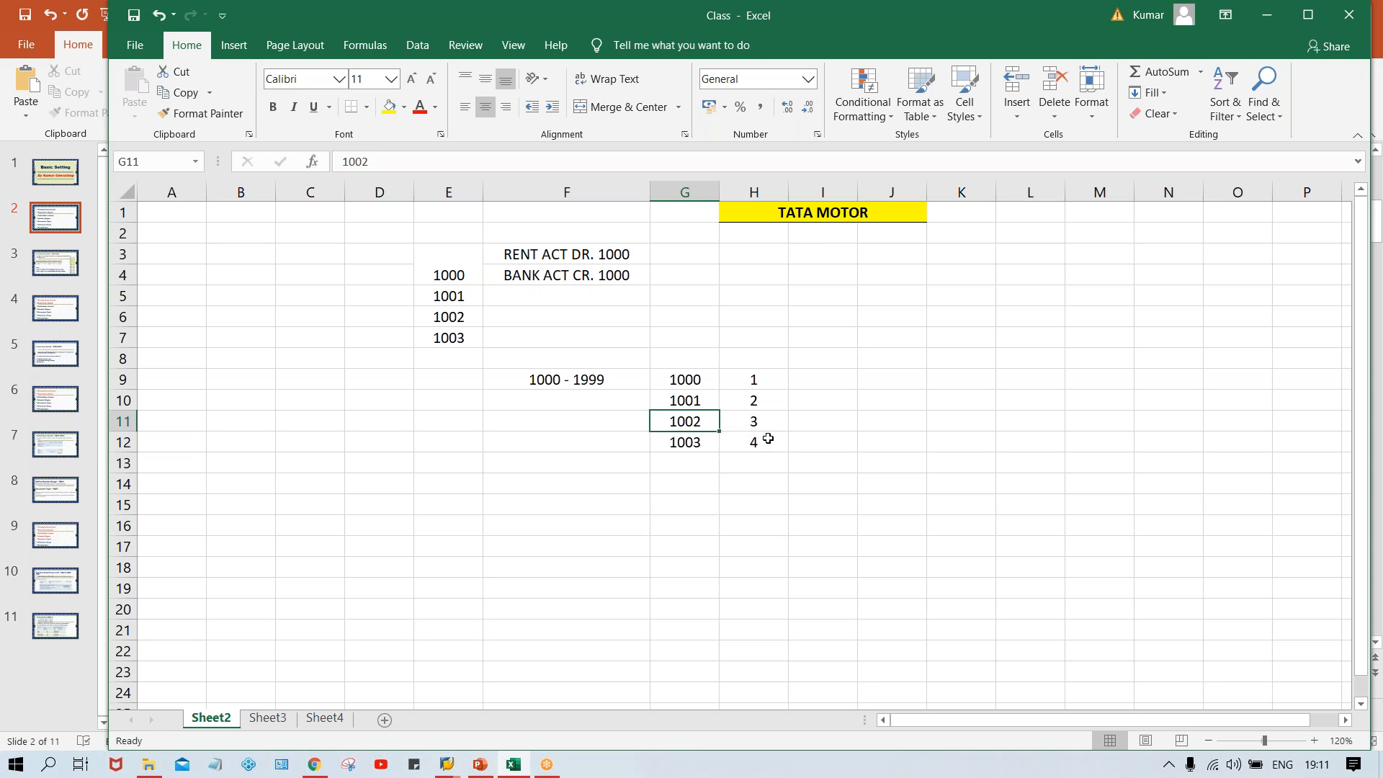
left_click(681, 440)
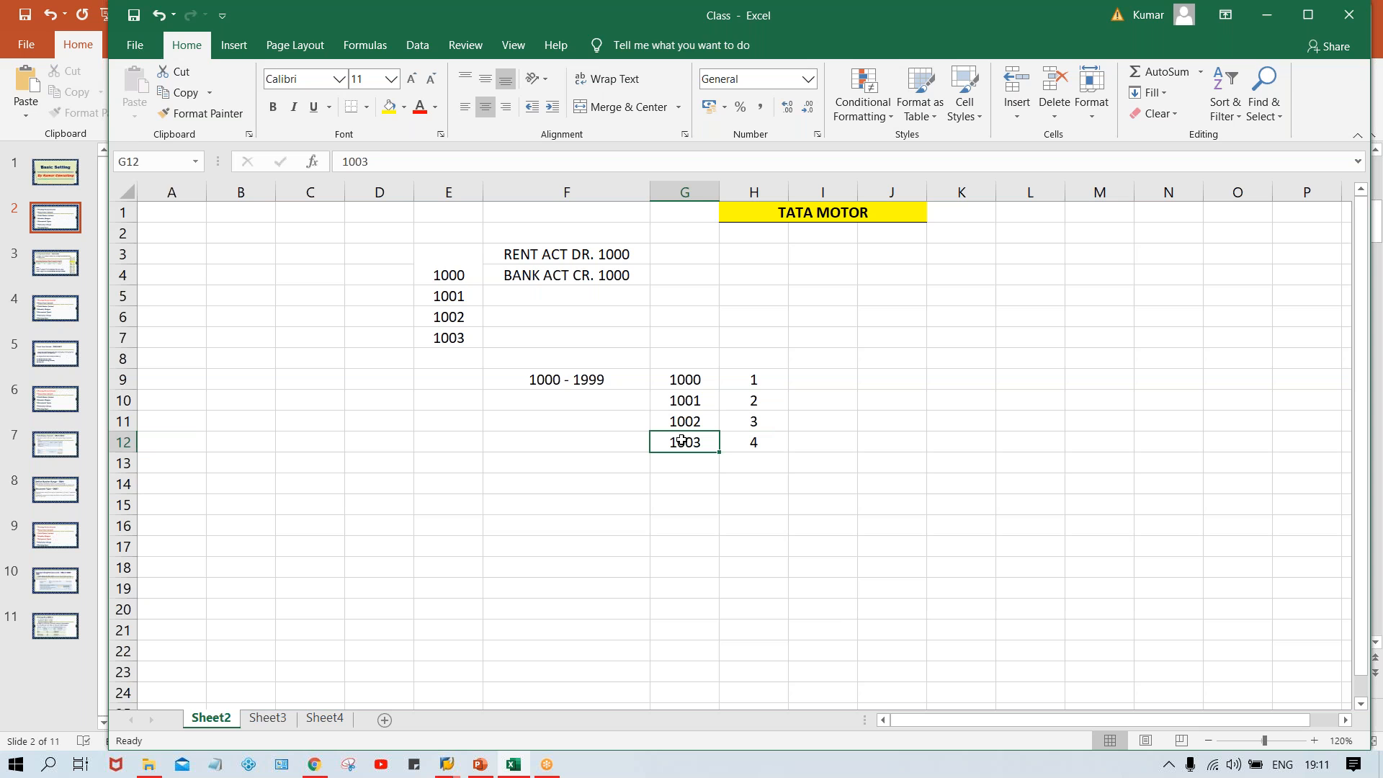
key("alt+Tab")
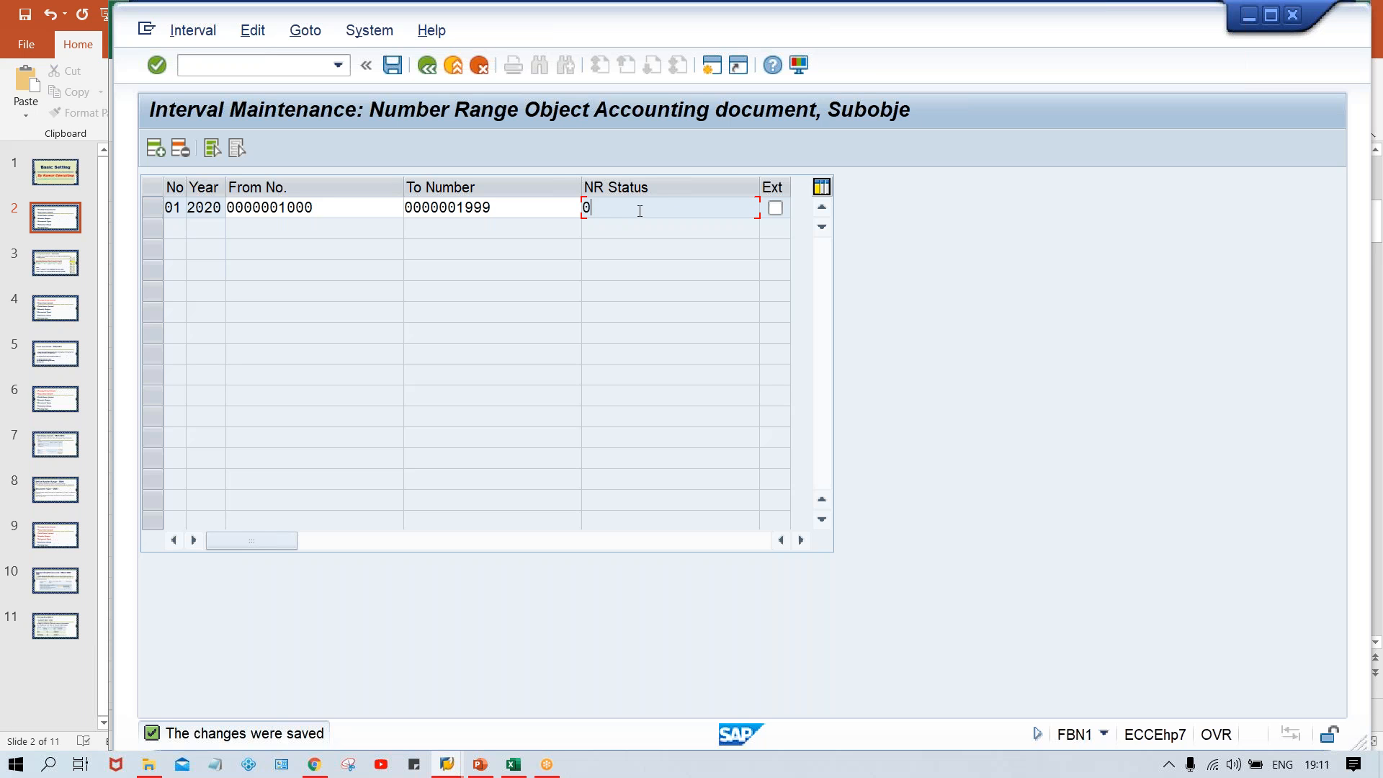
left_click(319, 209)
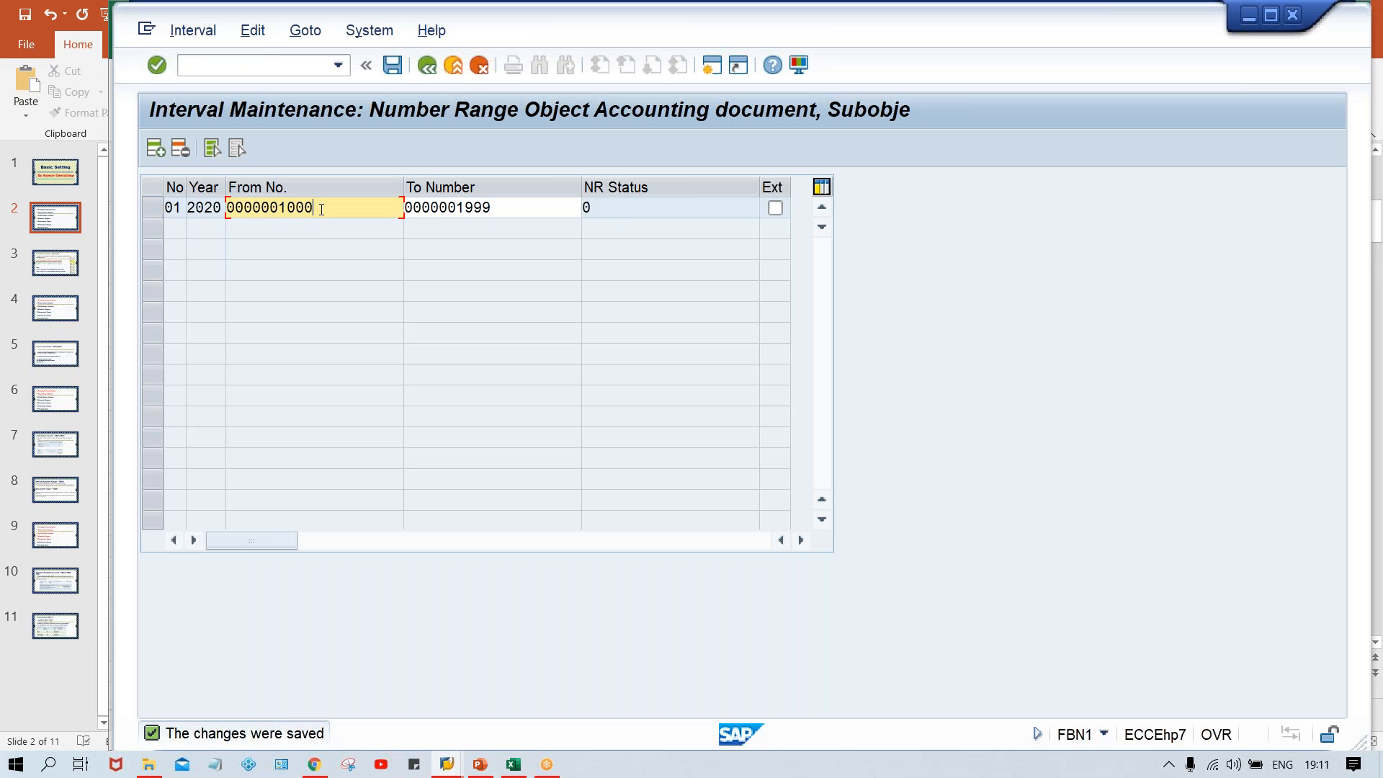
left_click(559, 206)
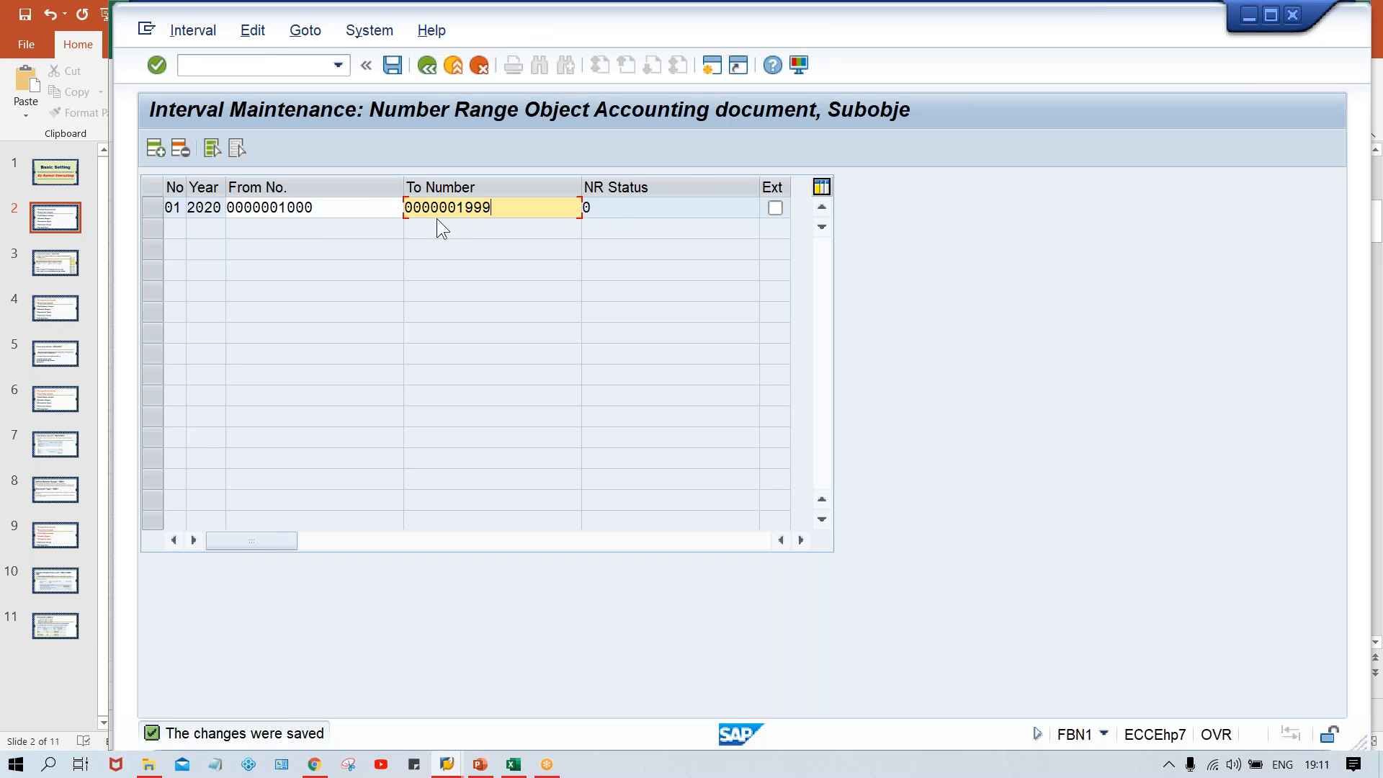
left_click(636, 206)
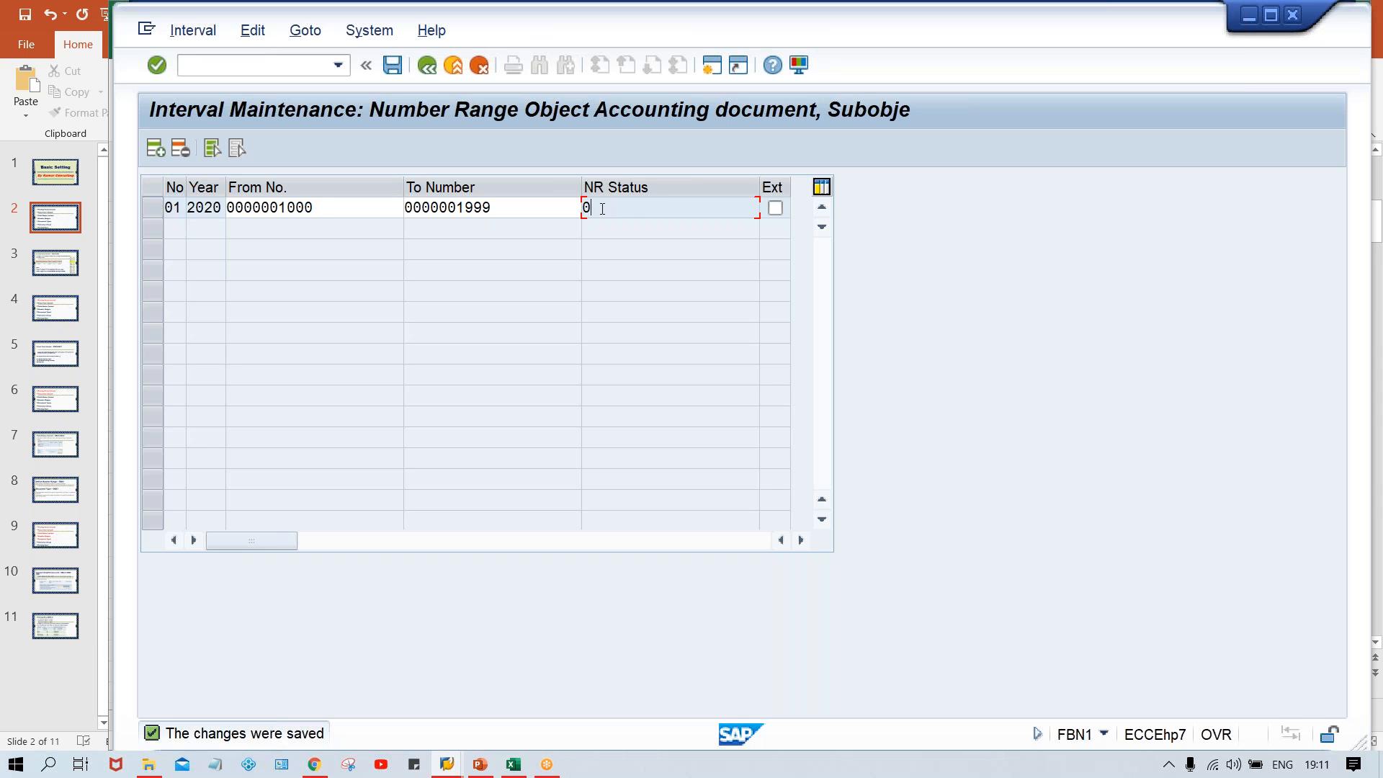
left_click_drag(602, 209, 575, 209)
left_click(351, 210)
left_click(552, 210)
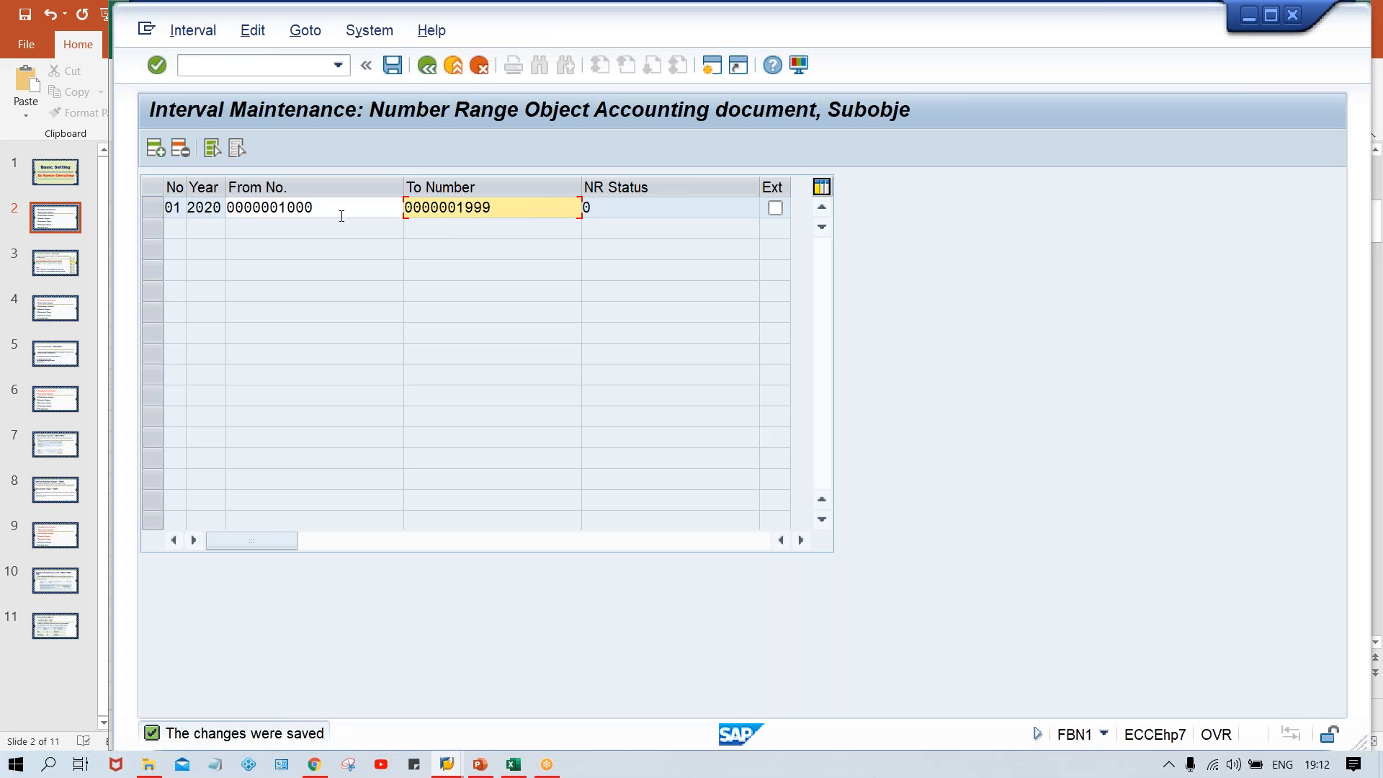
left_click(311, 209)
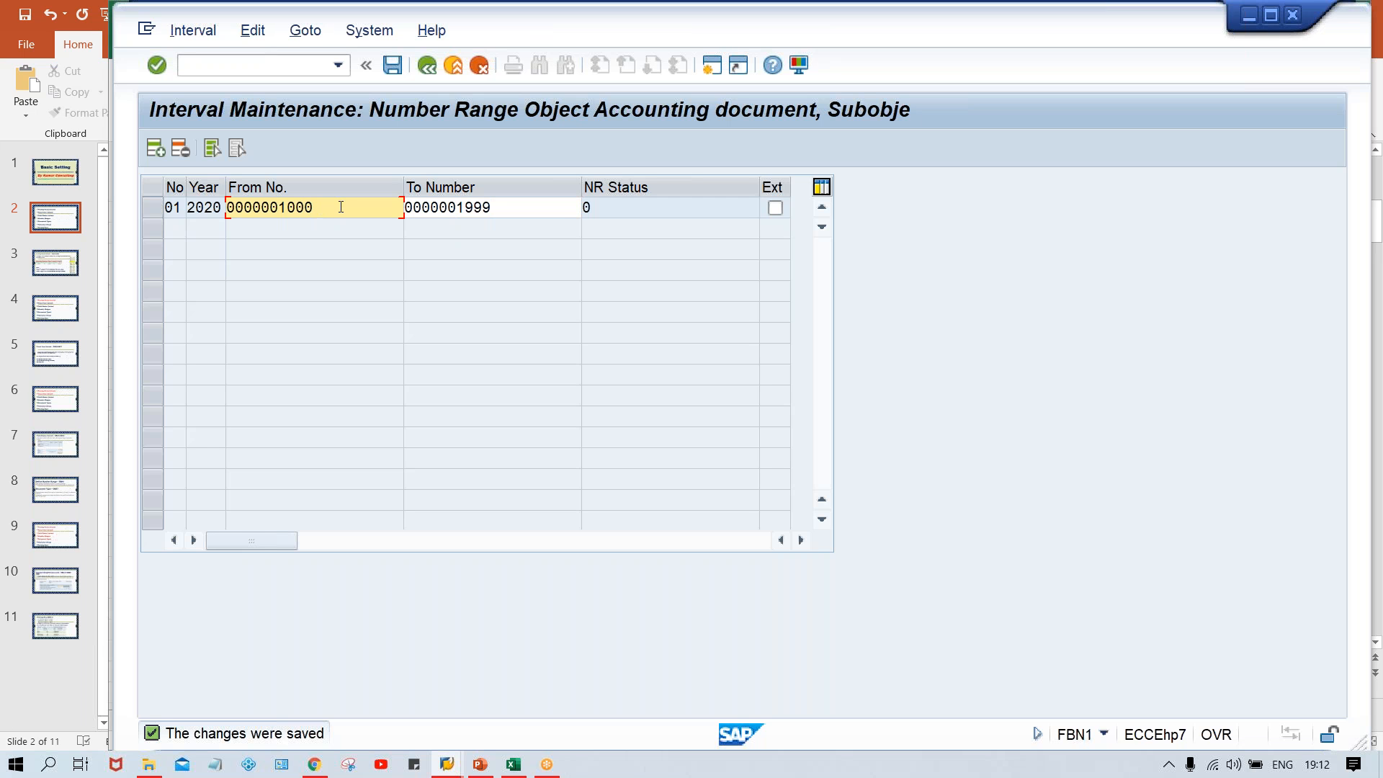
left_click(513, 208)
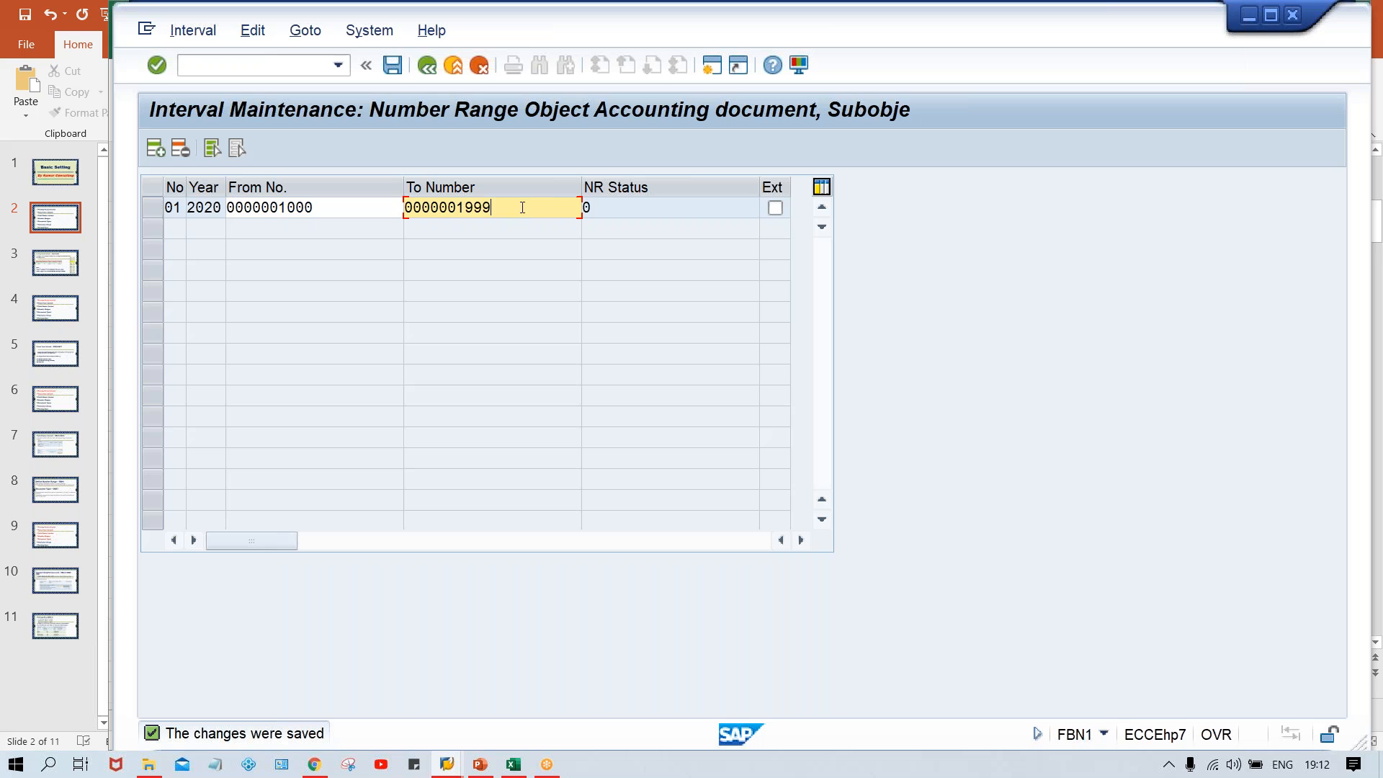
left_click(613, 211)
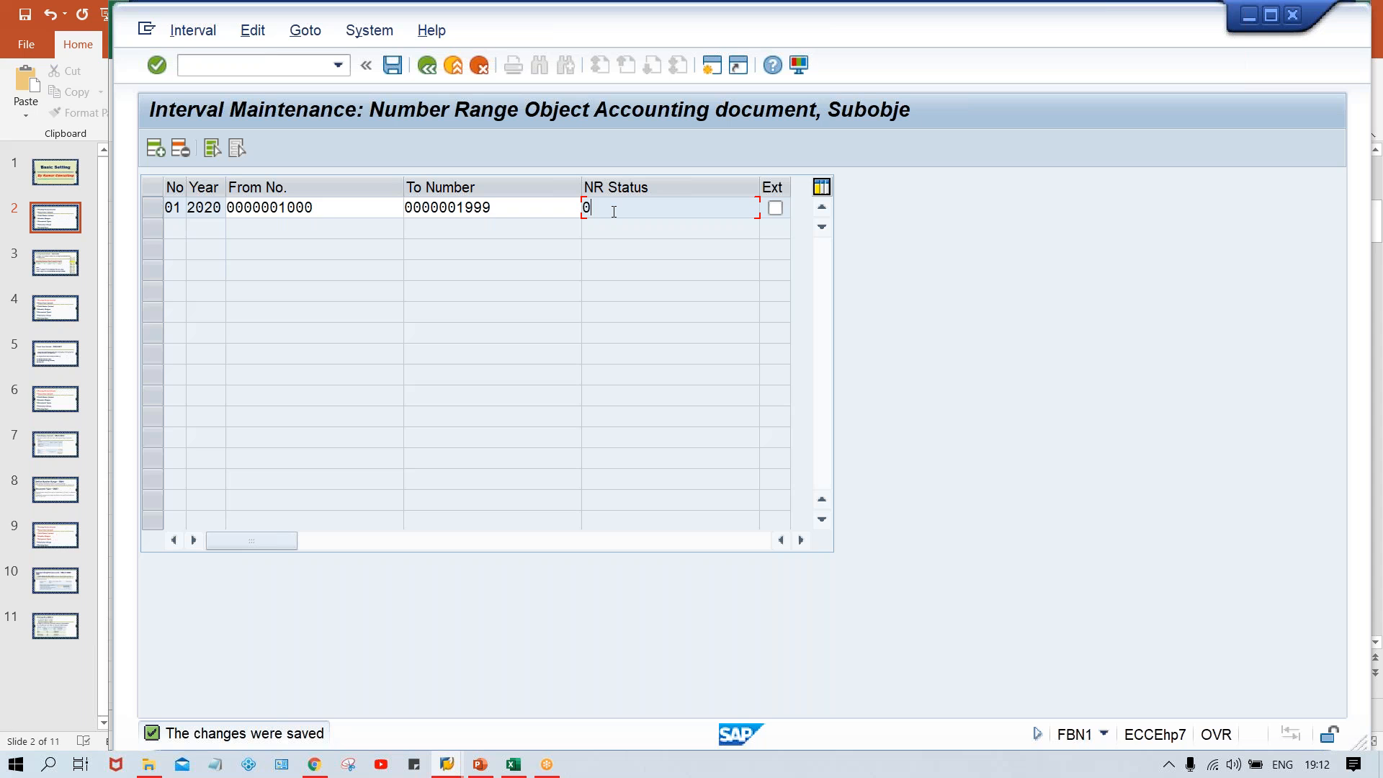
left_click(344, 208)
left_click(478, 208)
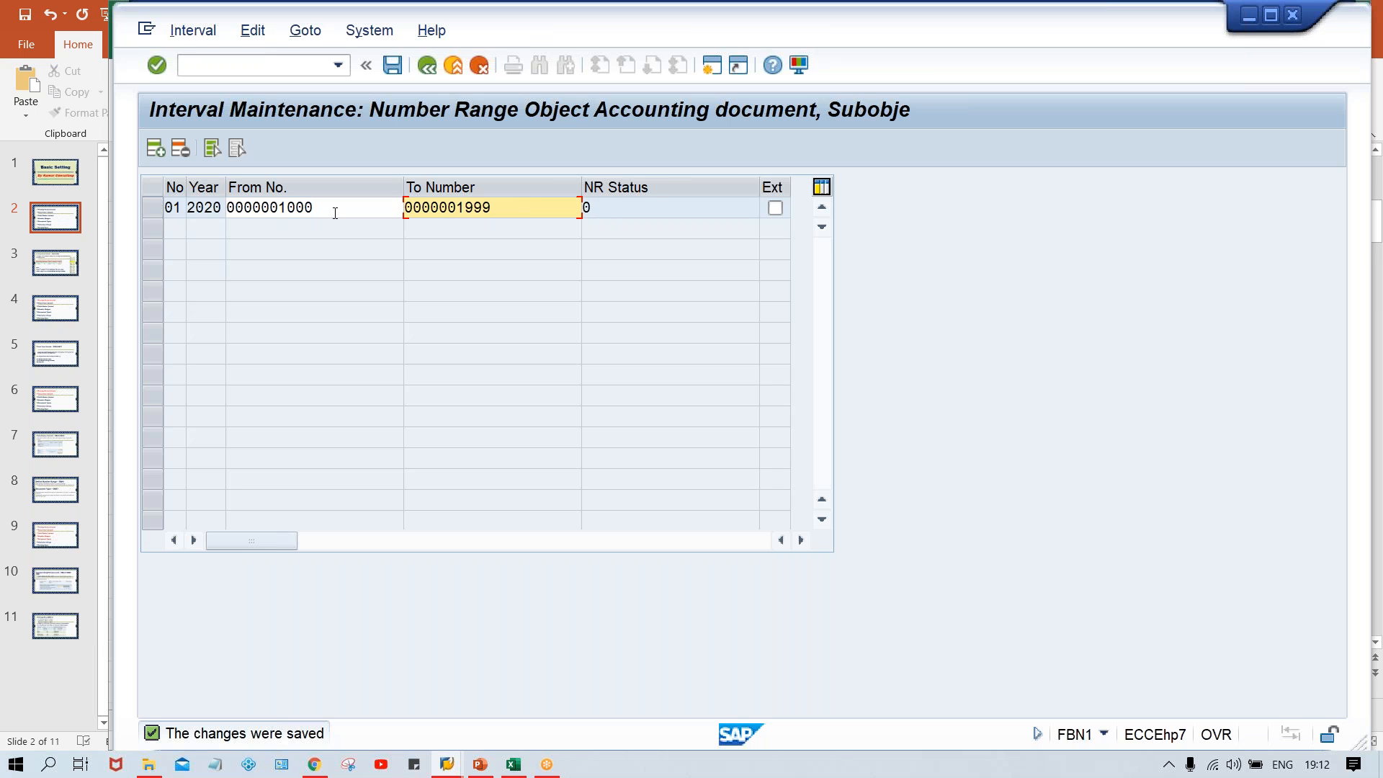
left_click(335, 213)
left_click(599, 216)
key("Return")
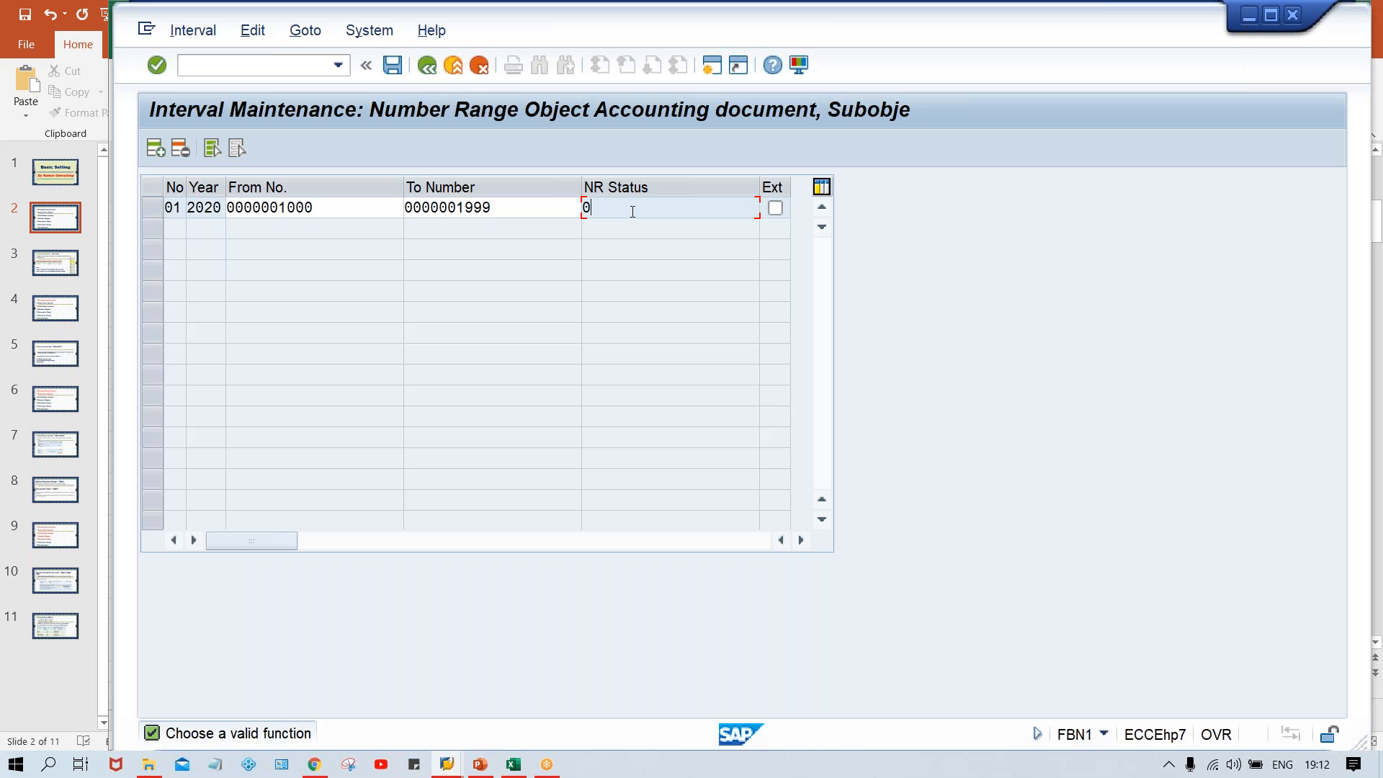
Compare the example document numbers and counts in the Excel Class workbook with the NR Status of interval 01 in SAP
left_click(512, 764)
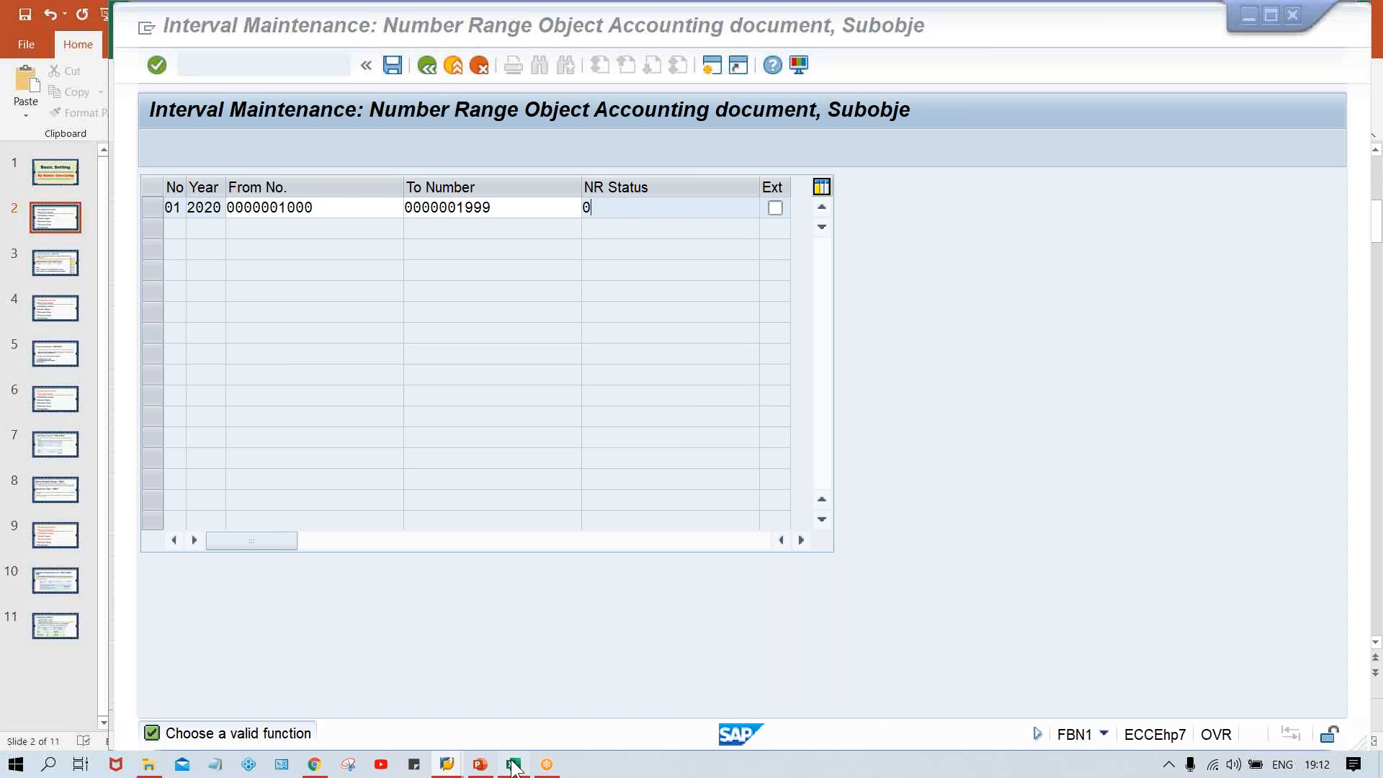
left_click(751, 404)
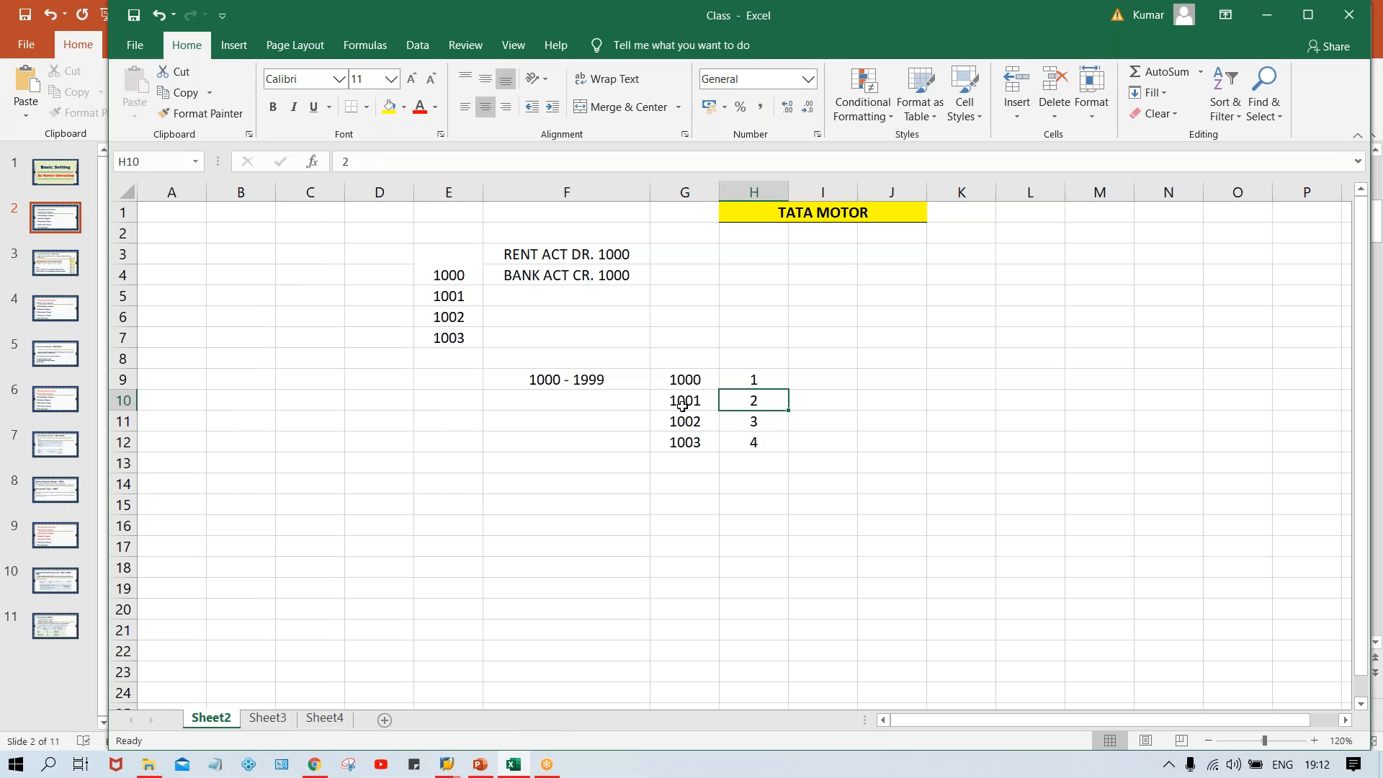
left_click(677, 406)
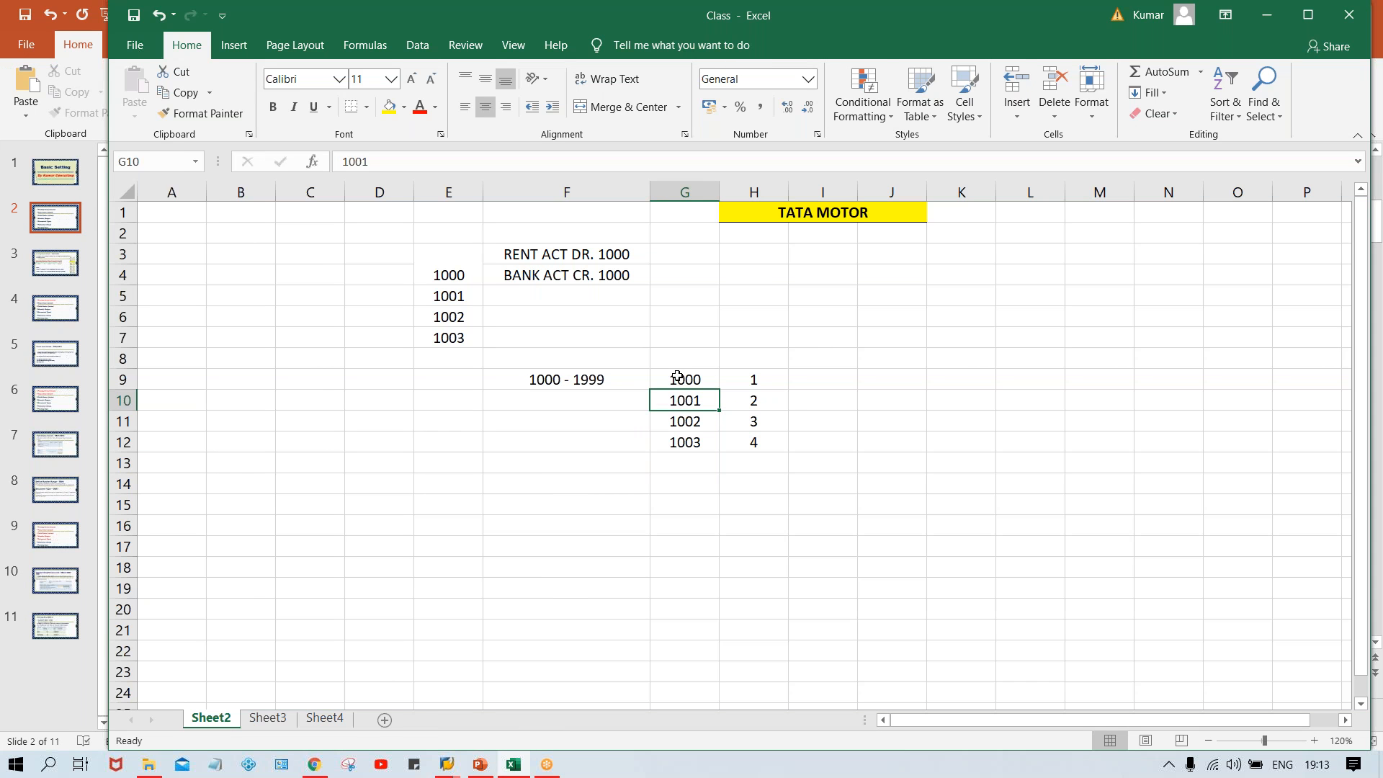
left_click(677, 377)
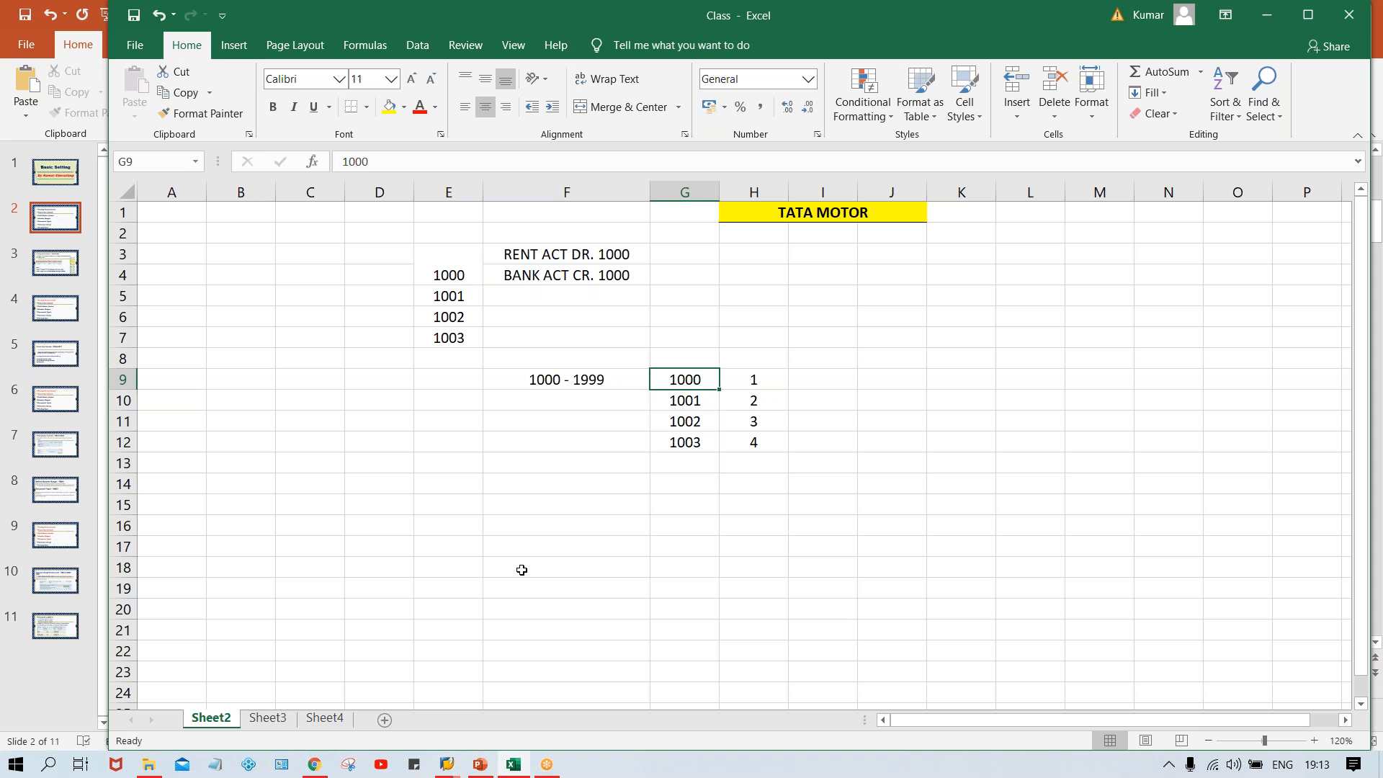
mouse_move(446, 765)
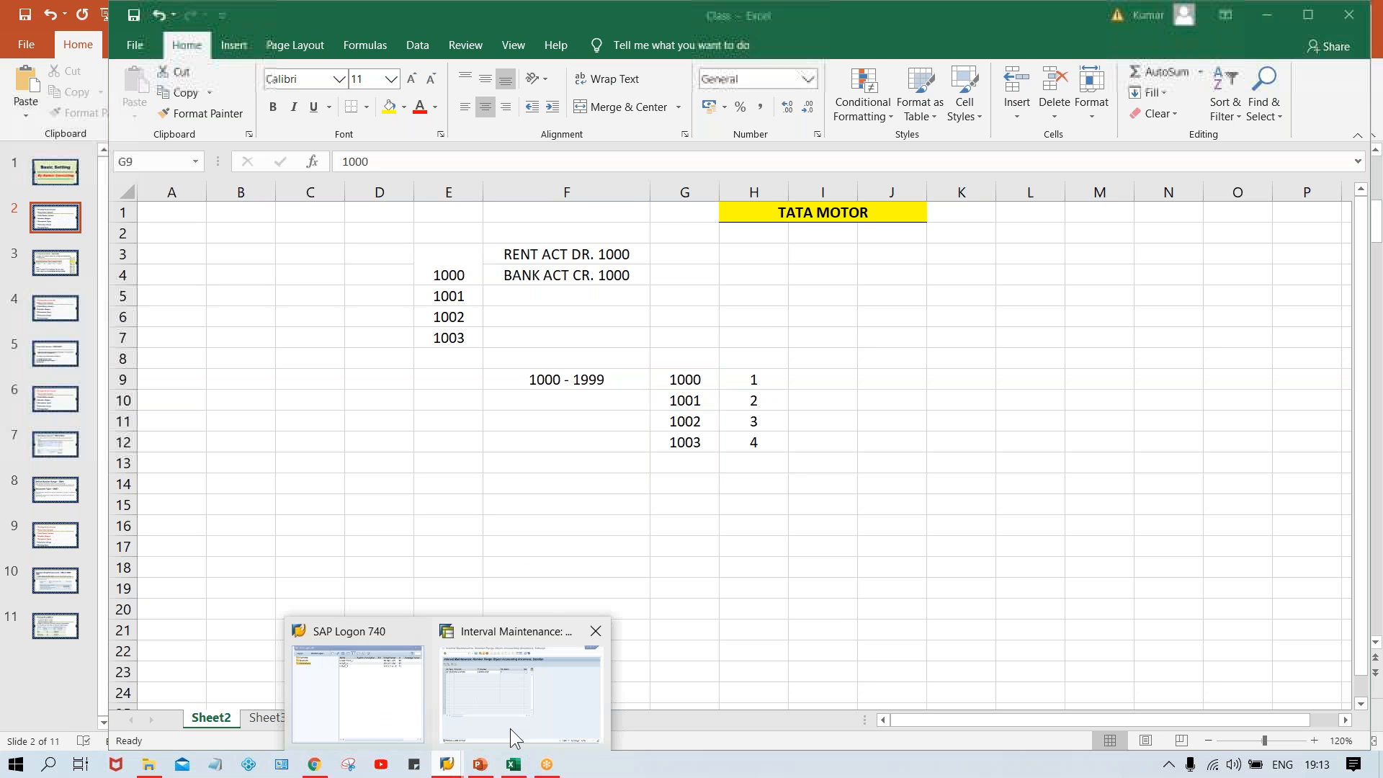
left_click(498, 706)
left_click(628, 209)
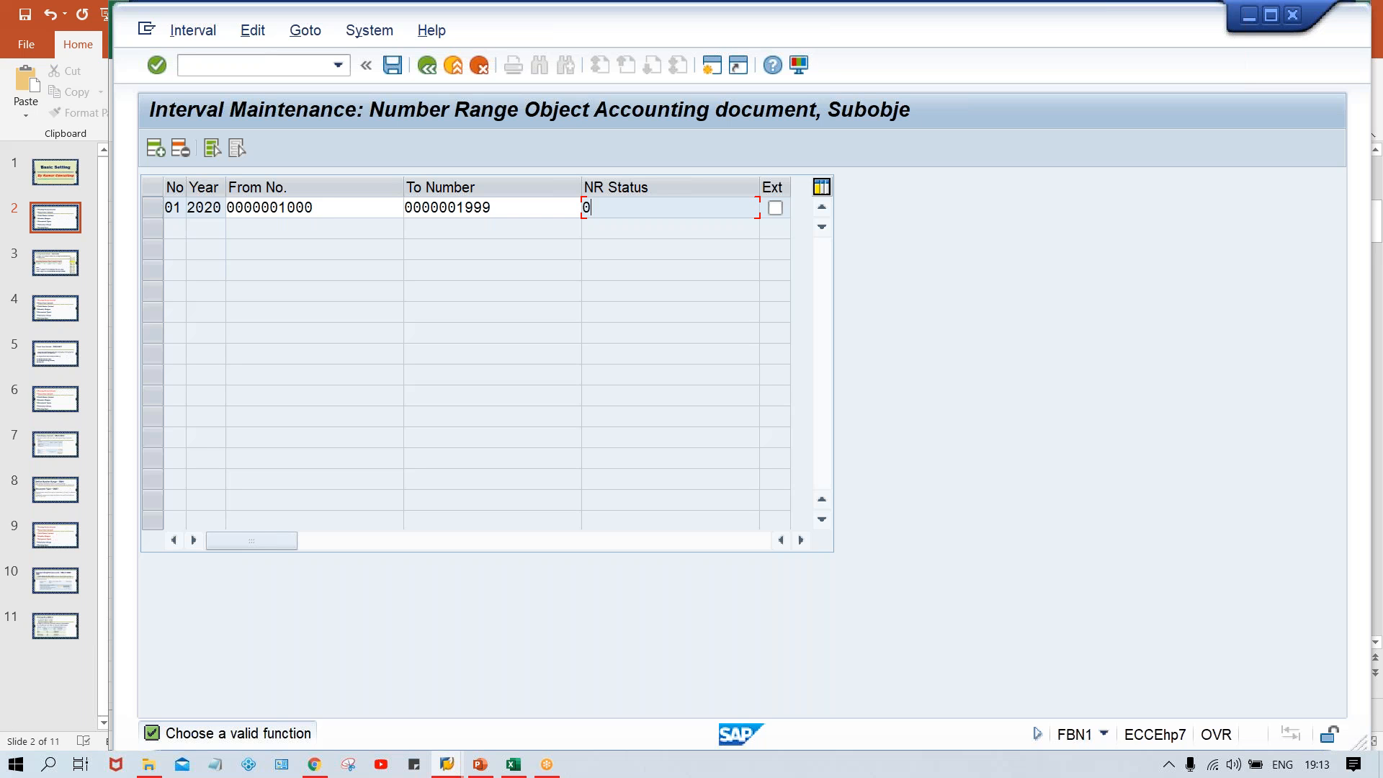
left_click(514, 766)
left_click(688, 404)
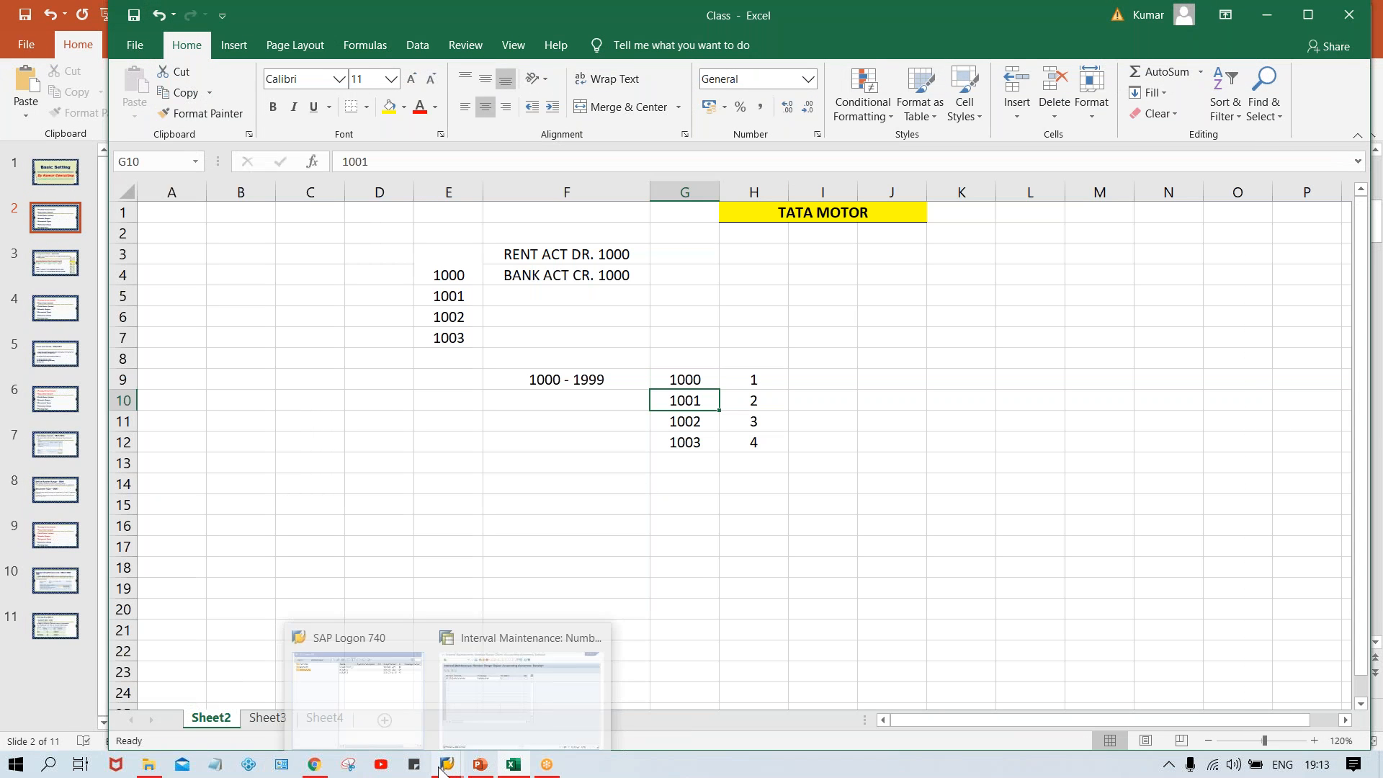
left_click(461, 762)
left_click(510, 713)
left_click(616, 204)
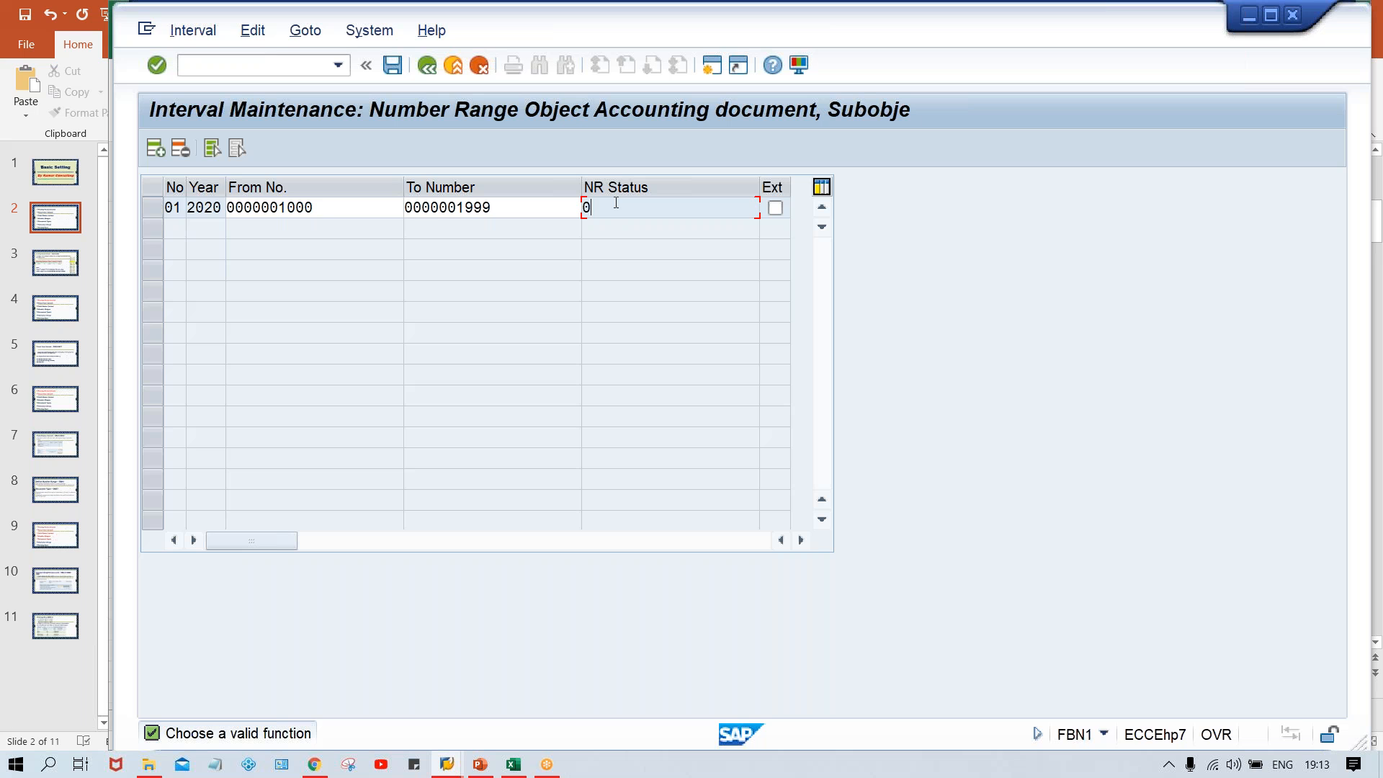
Examine the start number, end number and NR Status of the 2020 interval
left_click(356, 208)
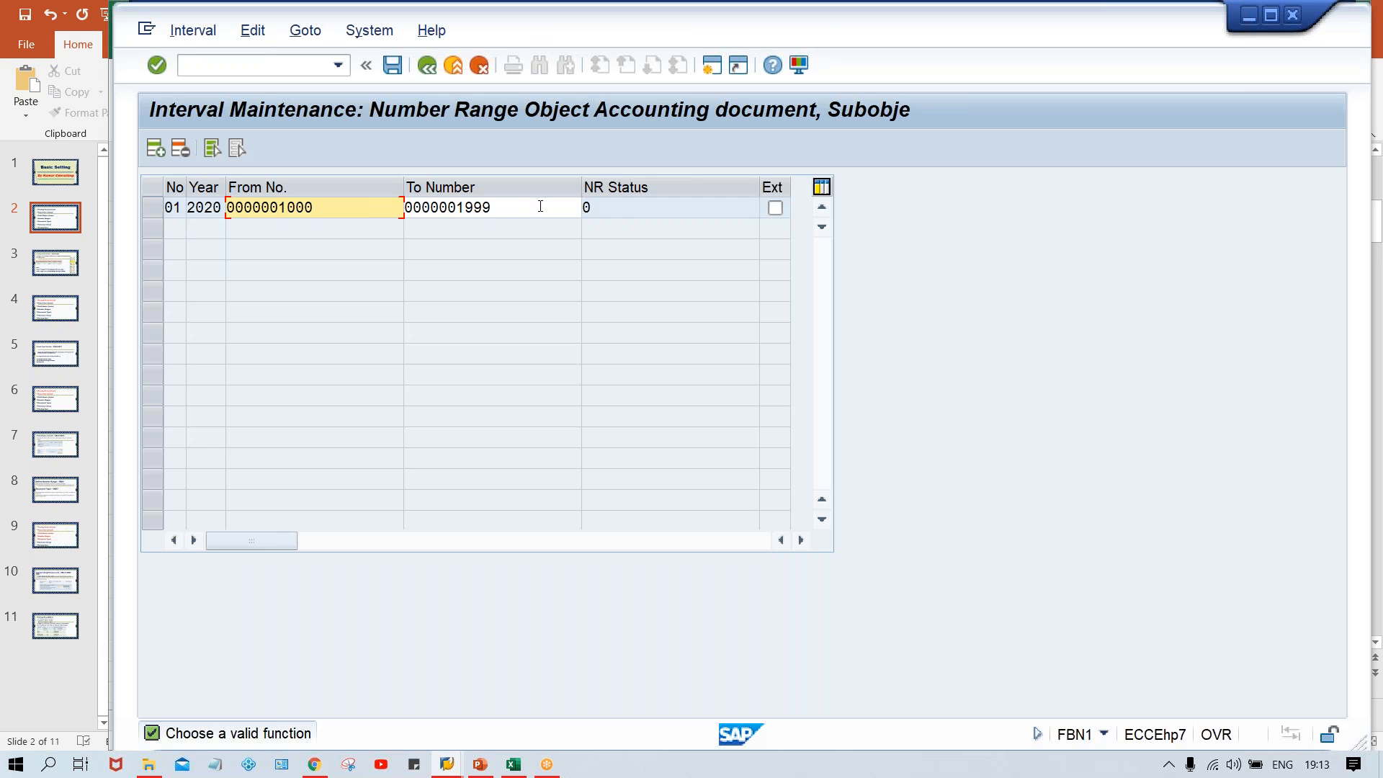
left_click(540, 206)
left_click(325, 209)
left_click(526, 213)
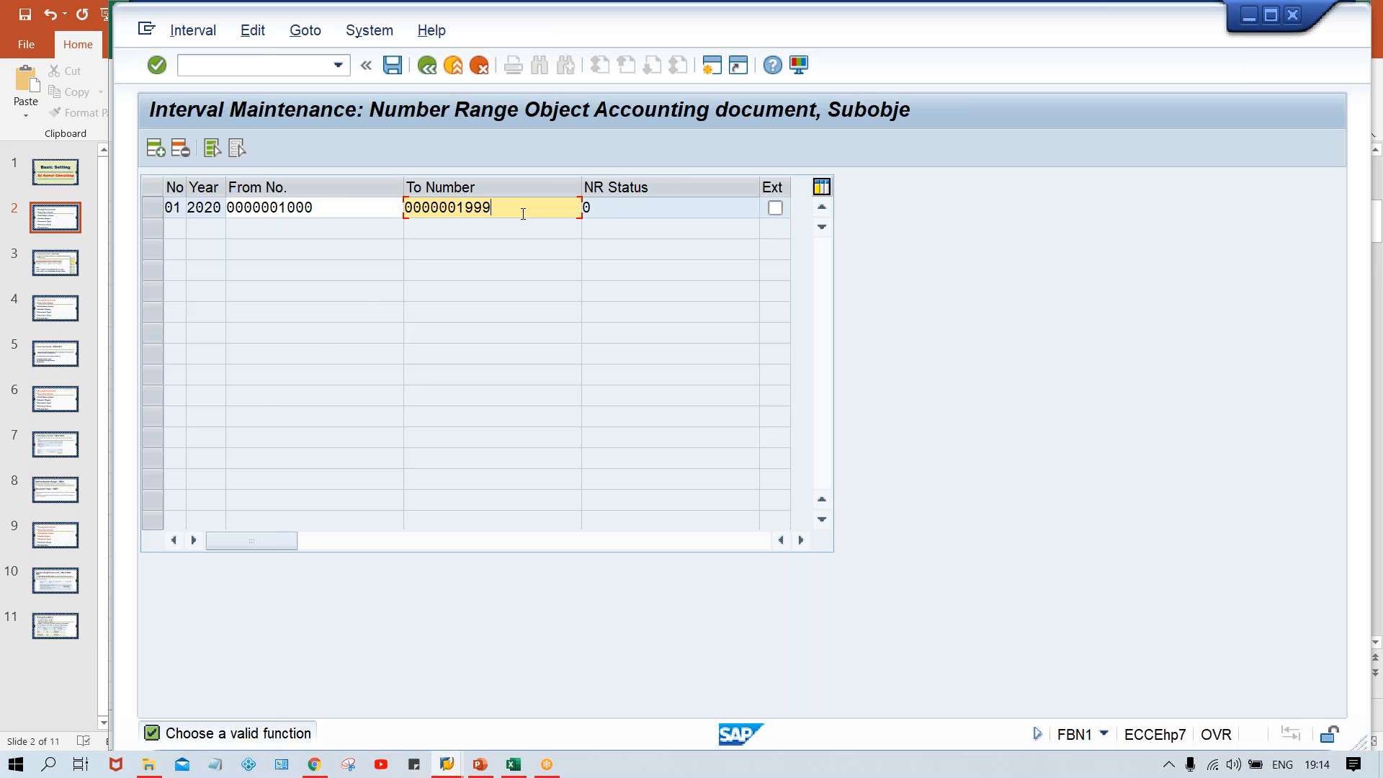
left_click(362, 210)
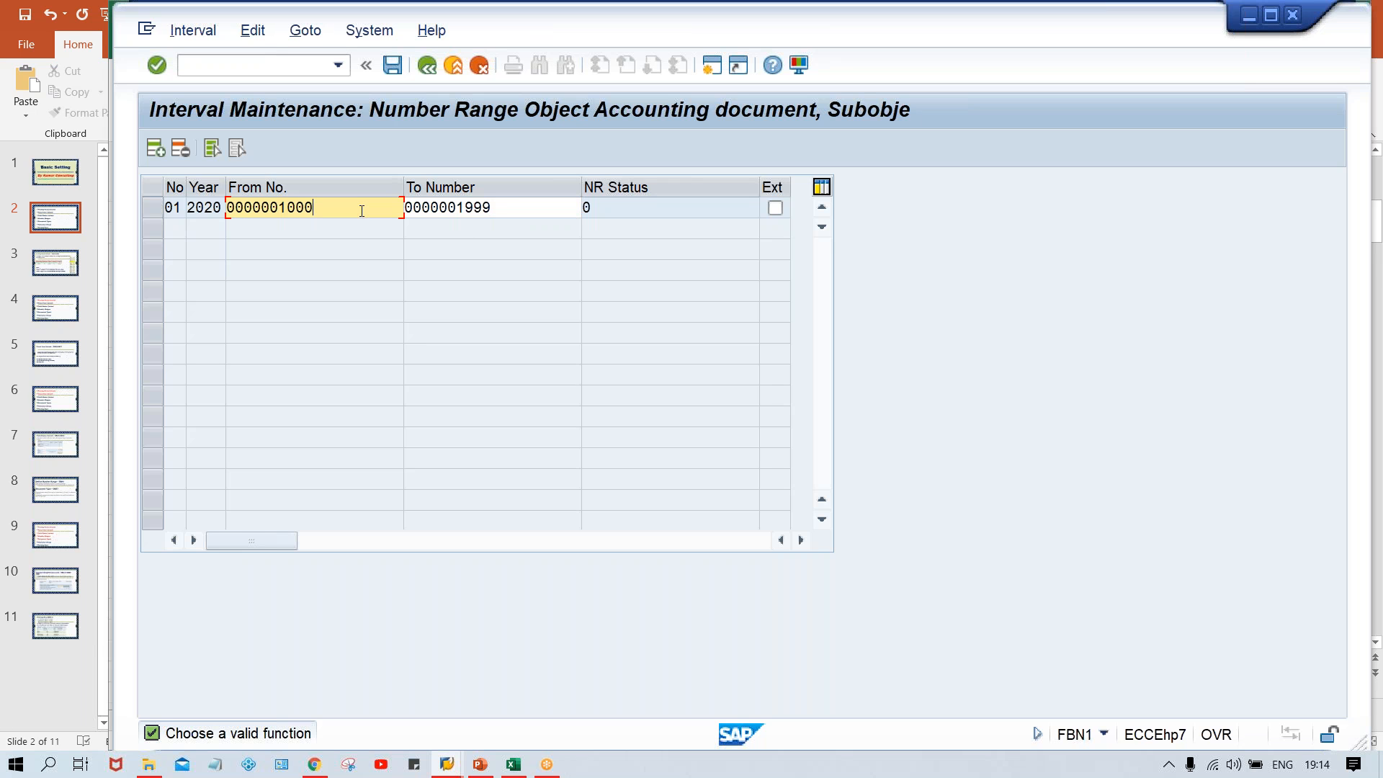
left_click(523, 209)
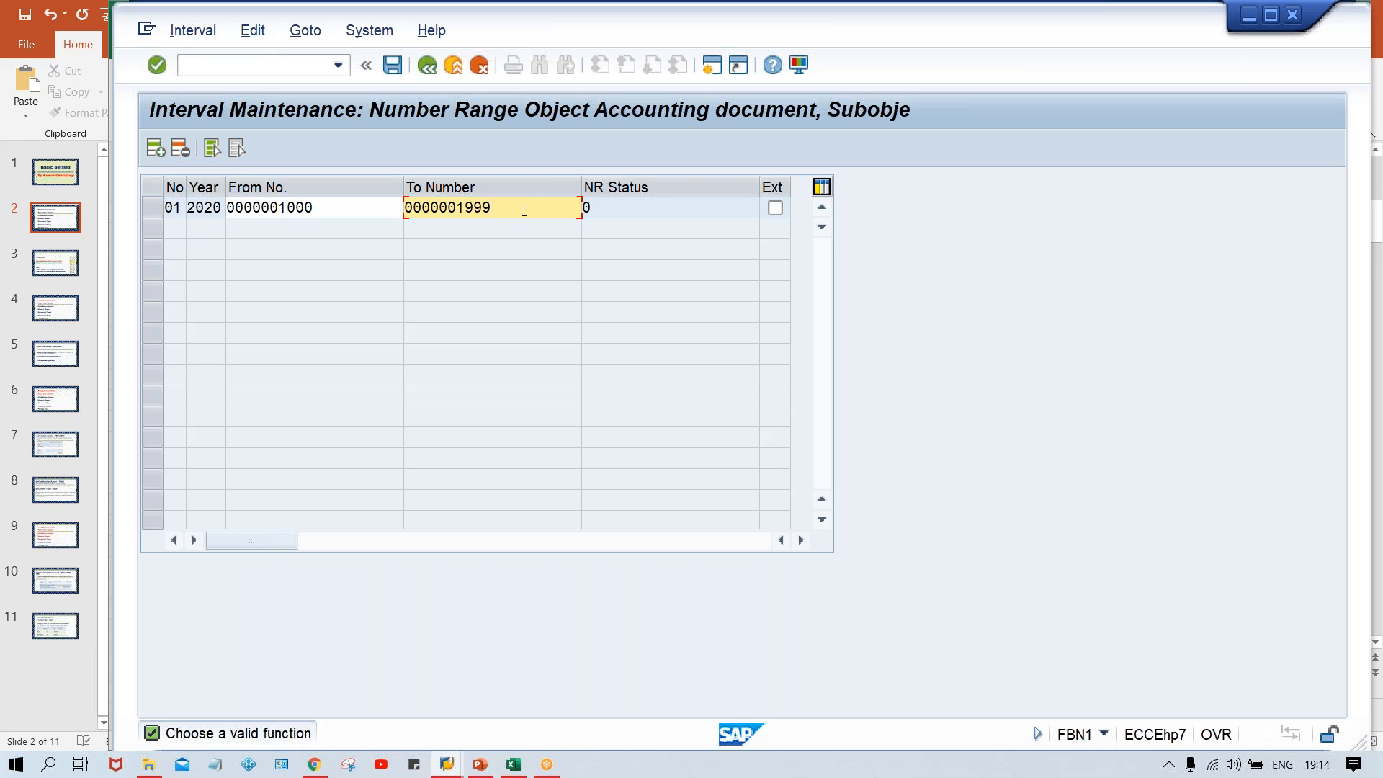
left_click(337, 201)
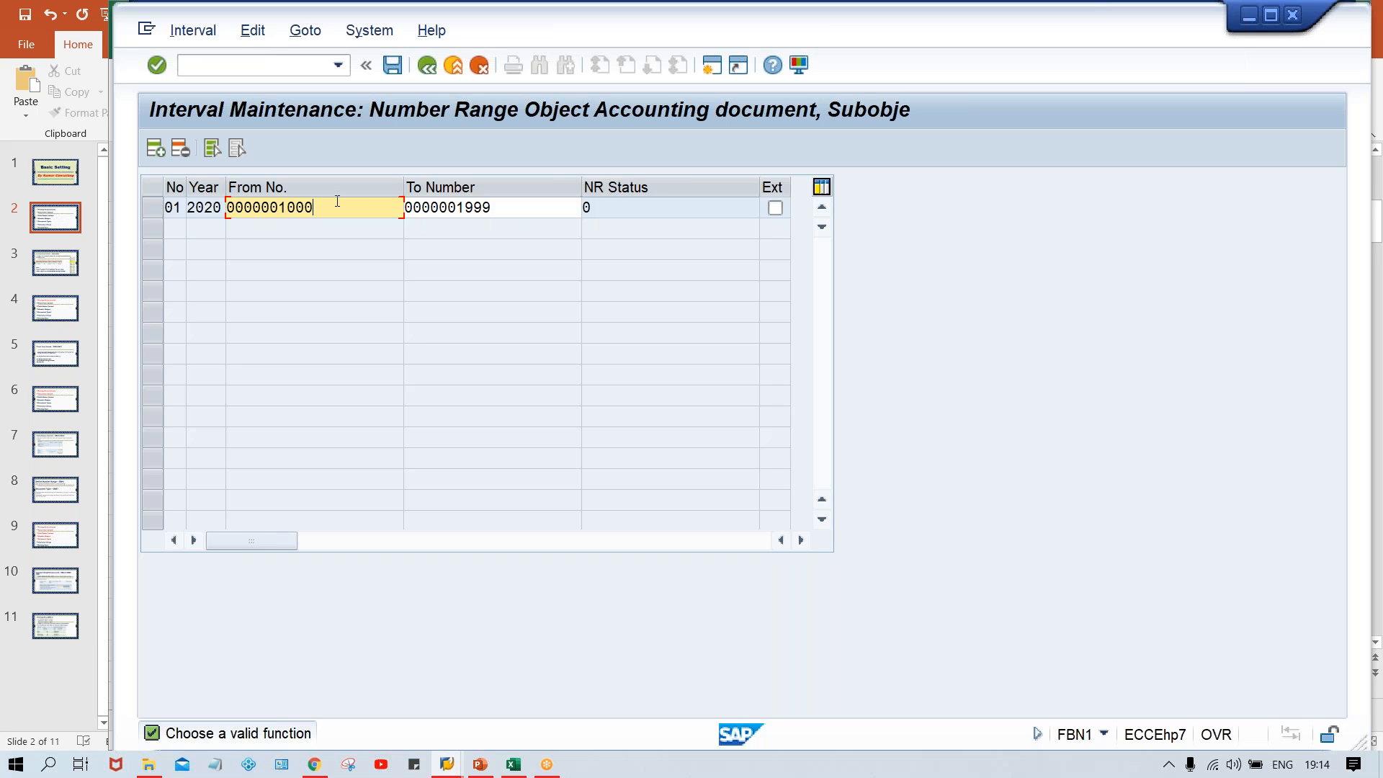
left_click(526, 209)
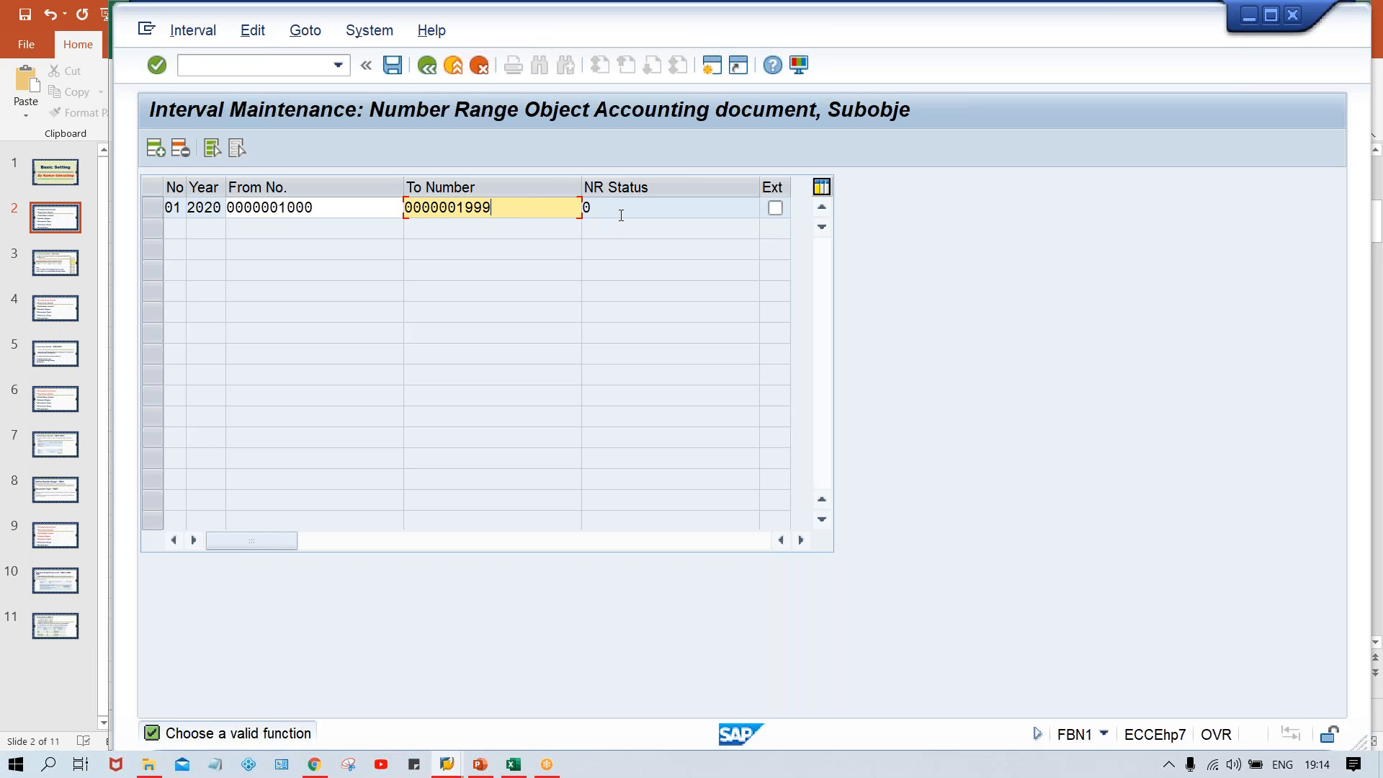
left_click(627, 205)
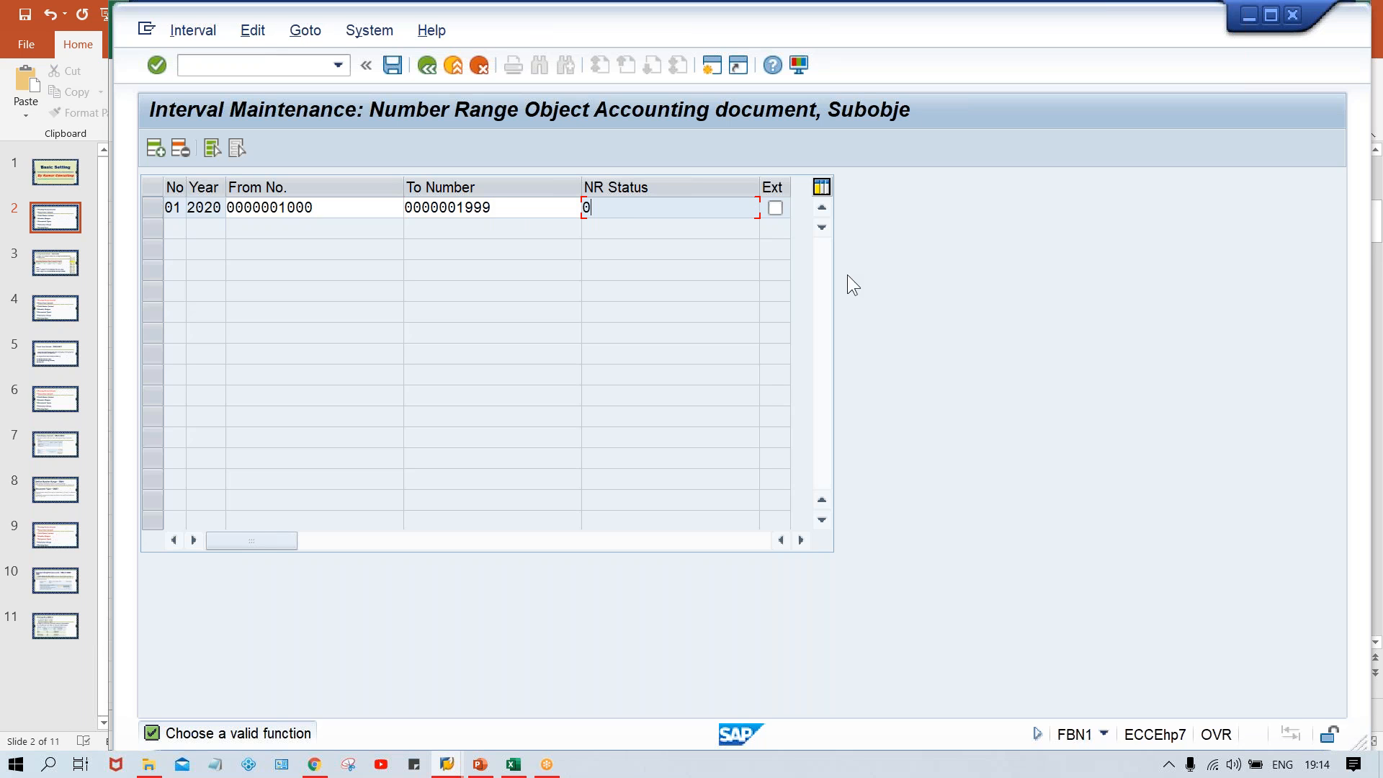
Try marking interval 01 for 2020 as an external number range and clear the mark again
left_click(774, 209)
left_click(346, 207)
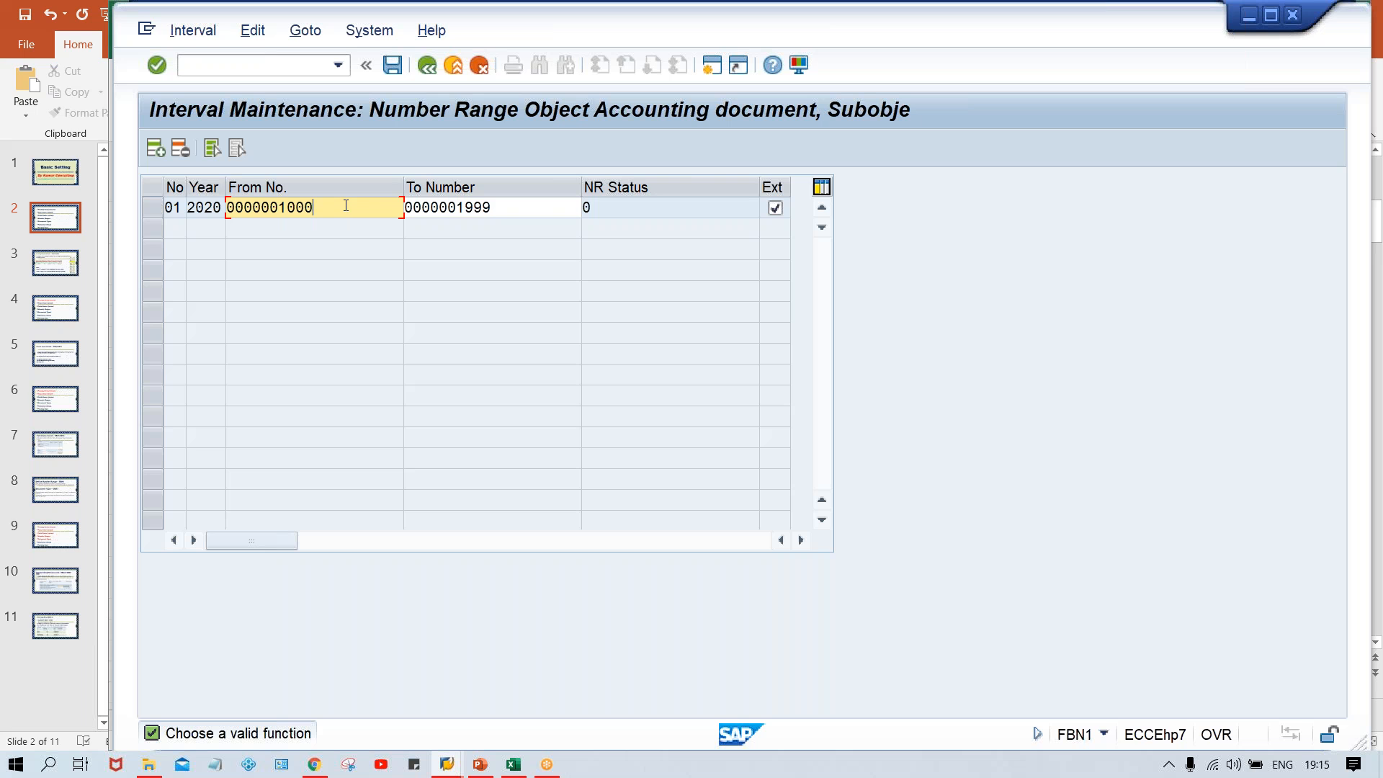
left_click(527, 206)
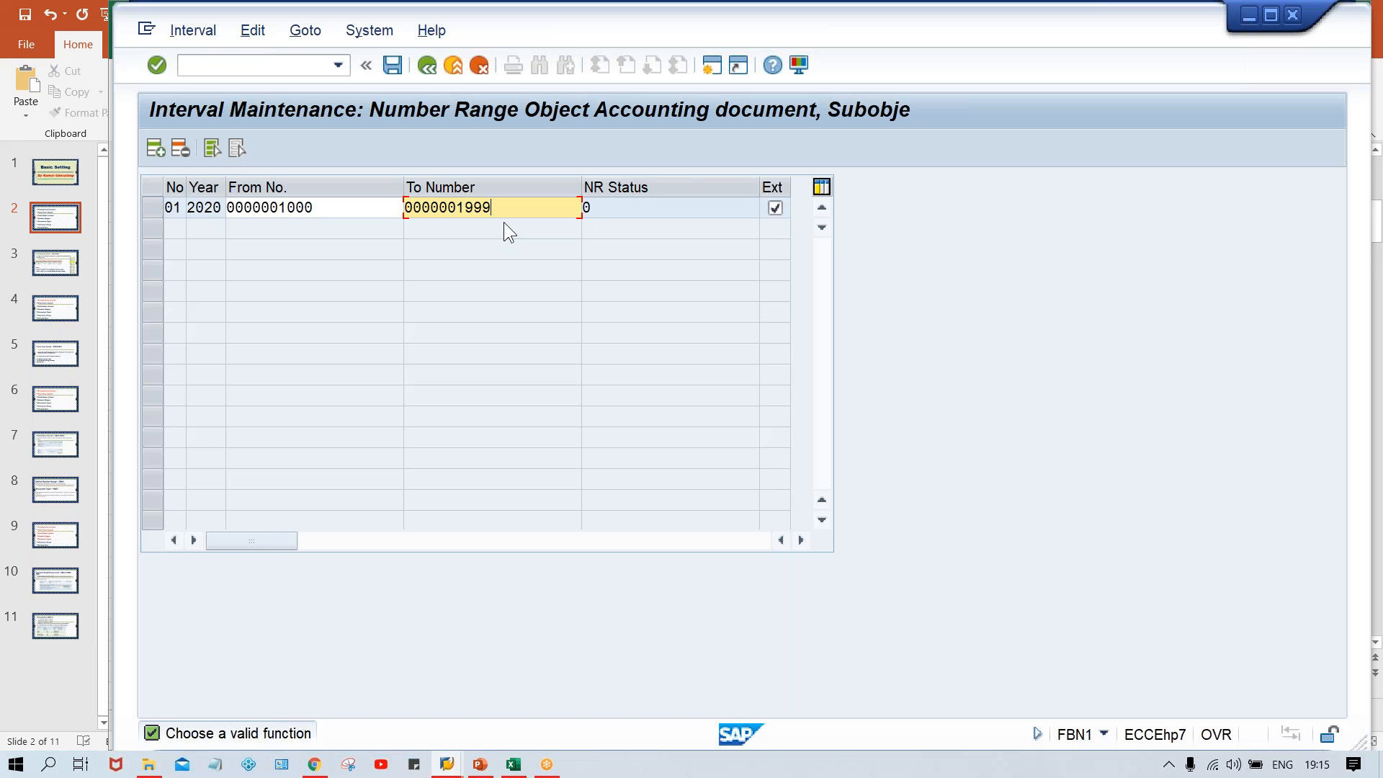
left_click(772, 205)
left_click(776, 210)
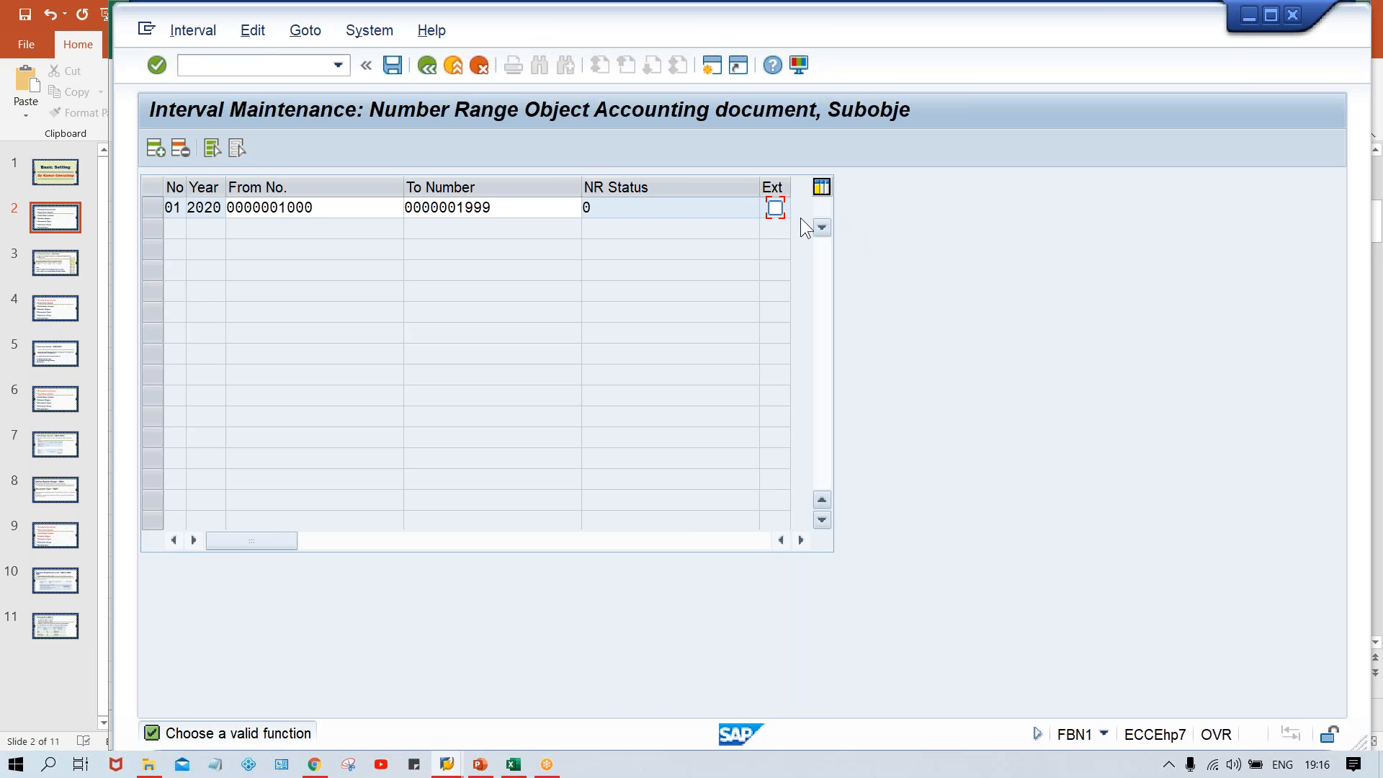
Review interval 01's NR Status against its From No. and To Number limits with external numbering off
left_click(725, 210)
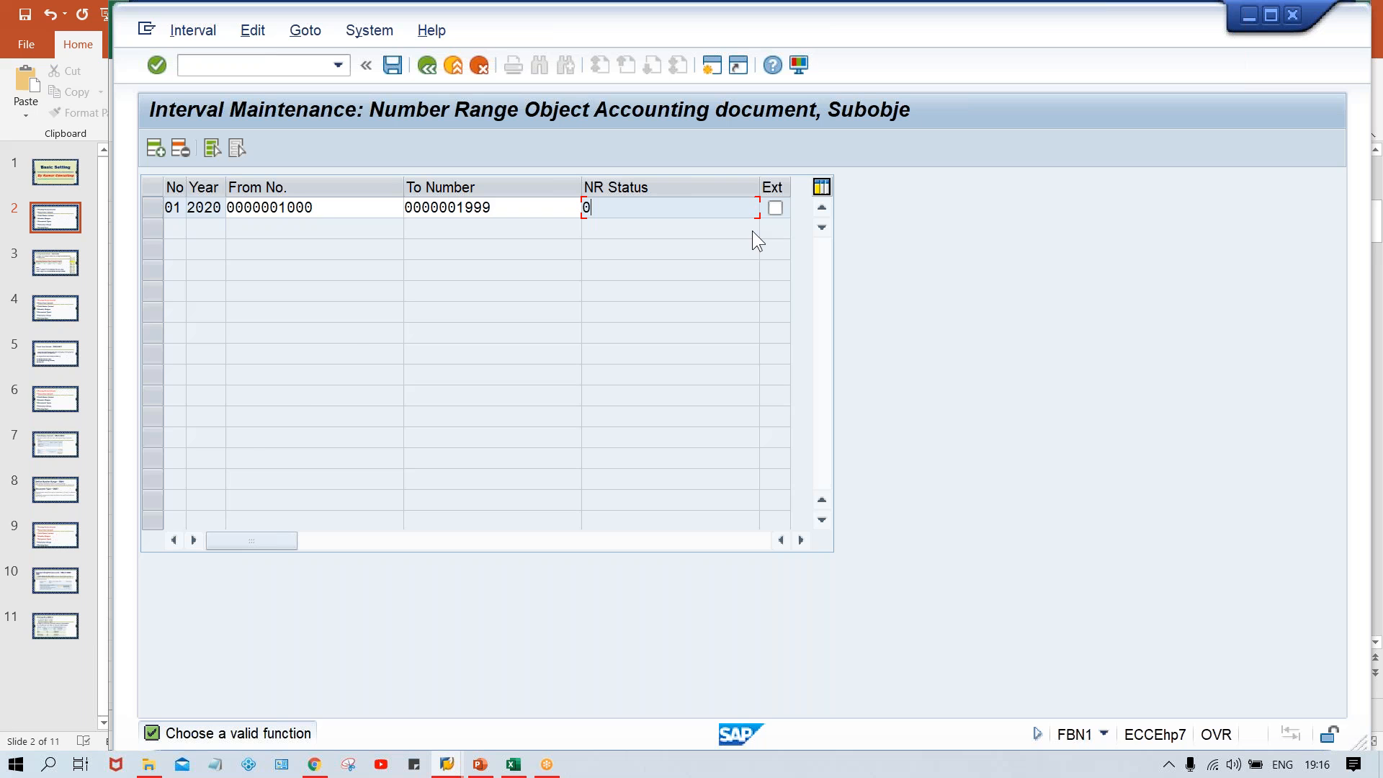
left_click(514, 207)
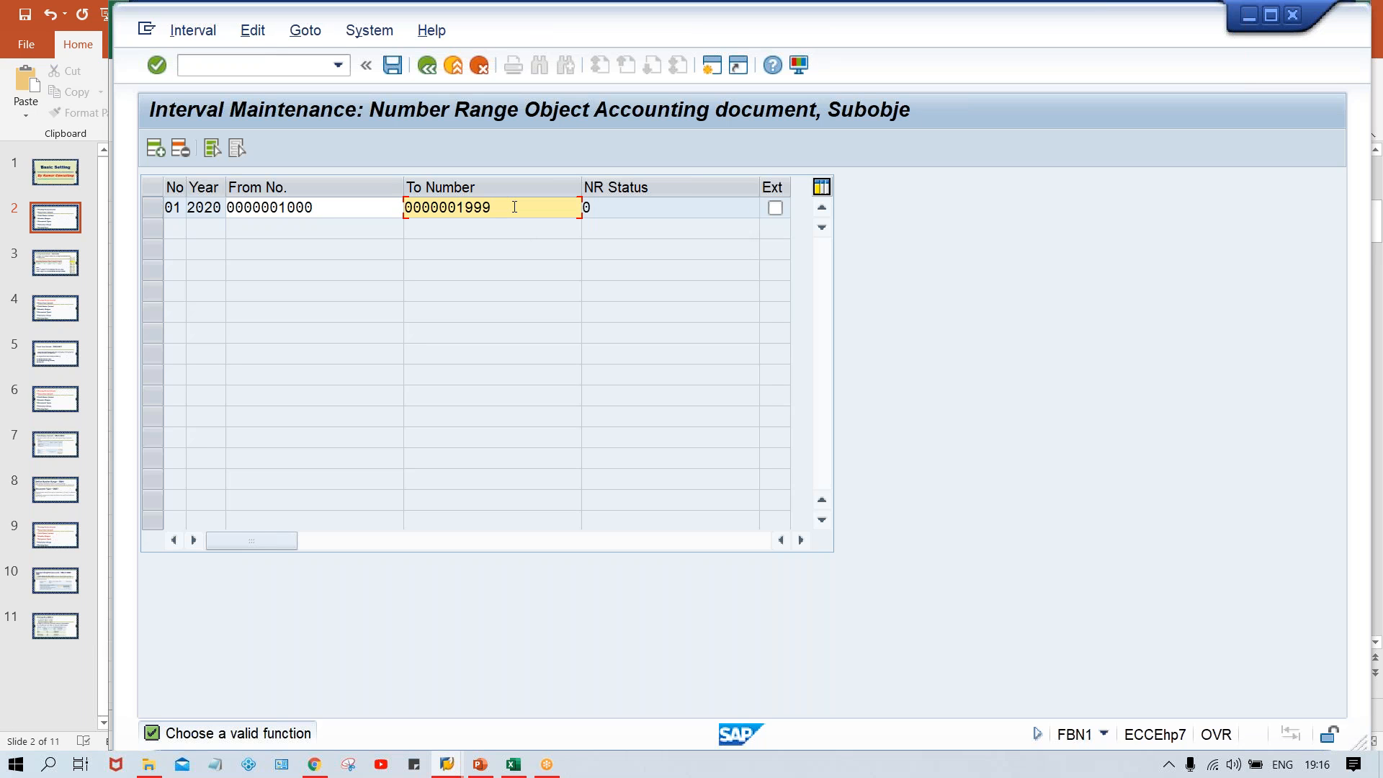
left_click(333, 209)
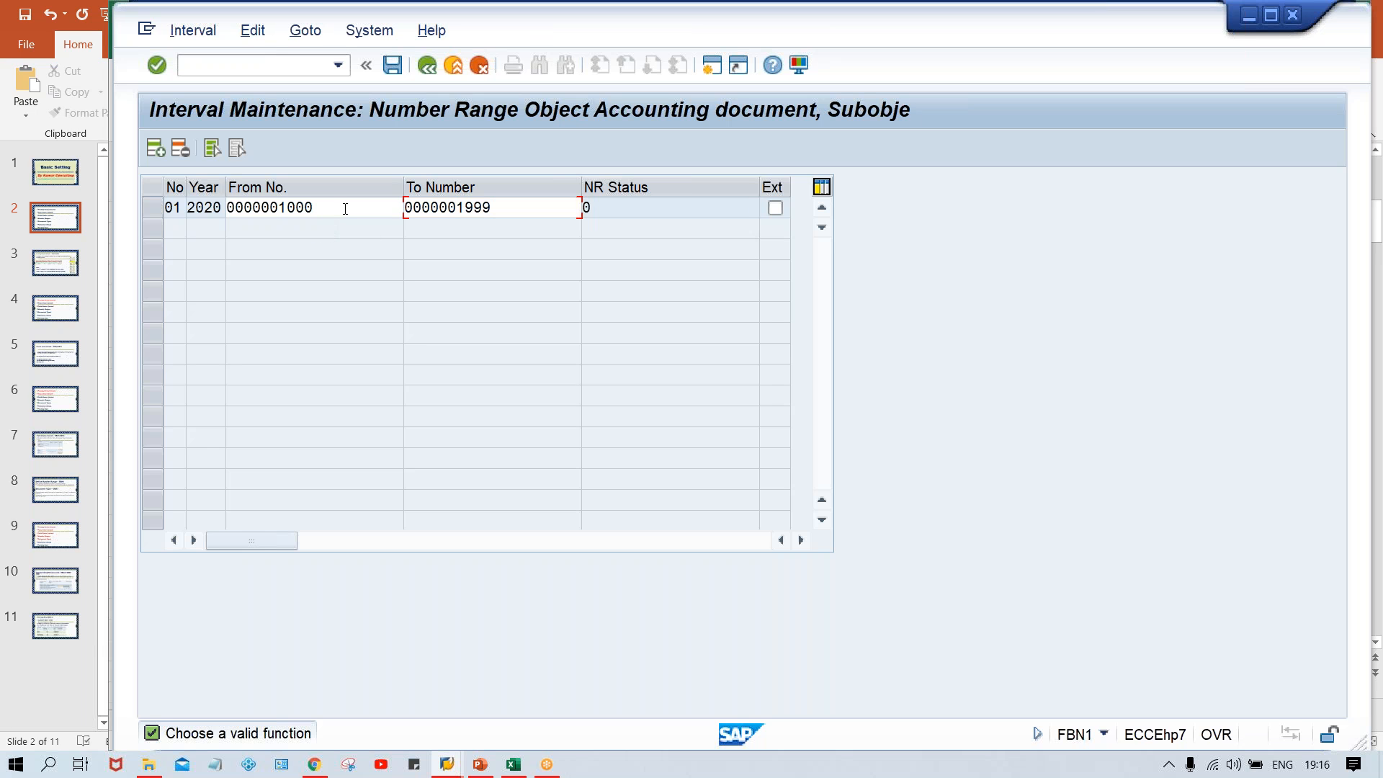
left_click(512, 208)
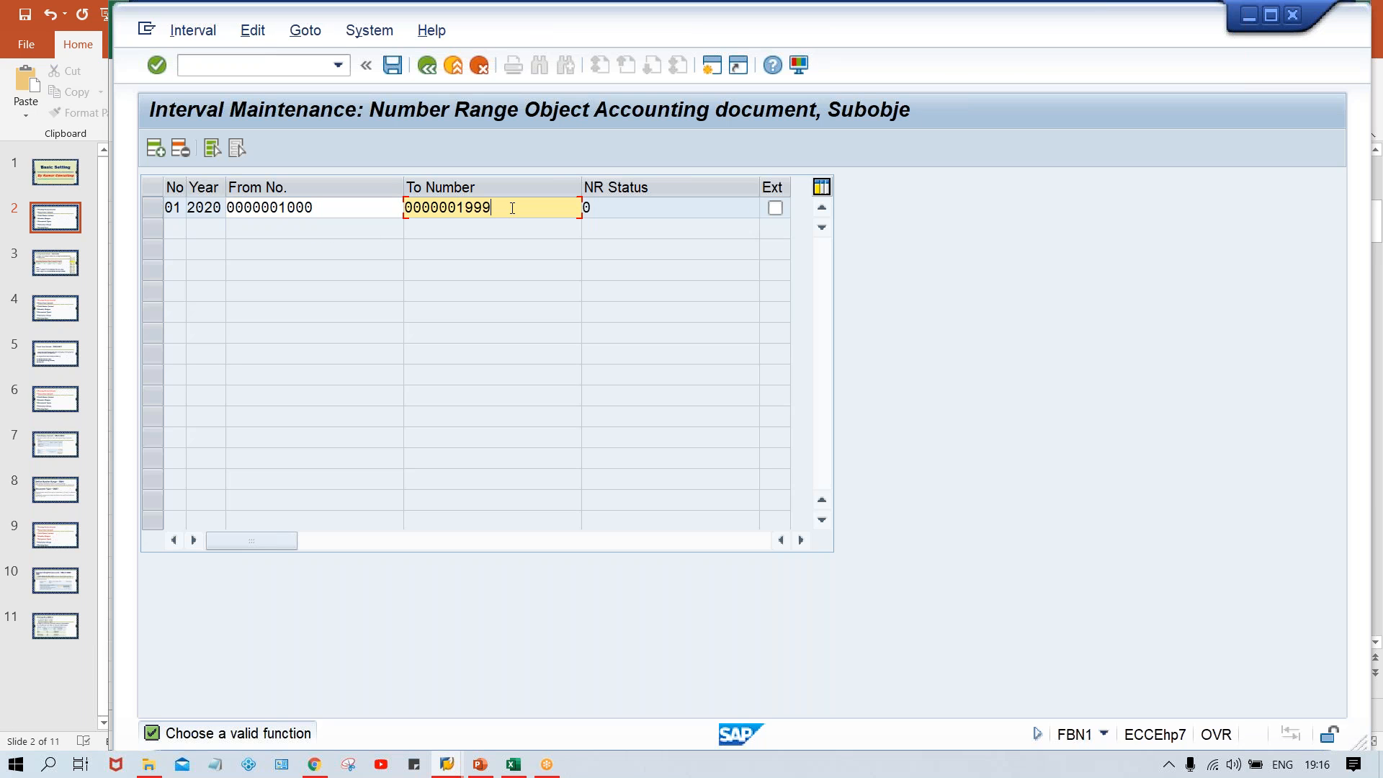
left_click(614, 214)
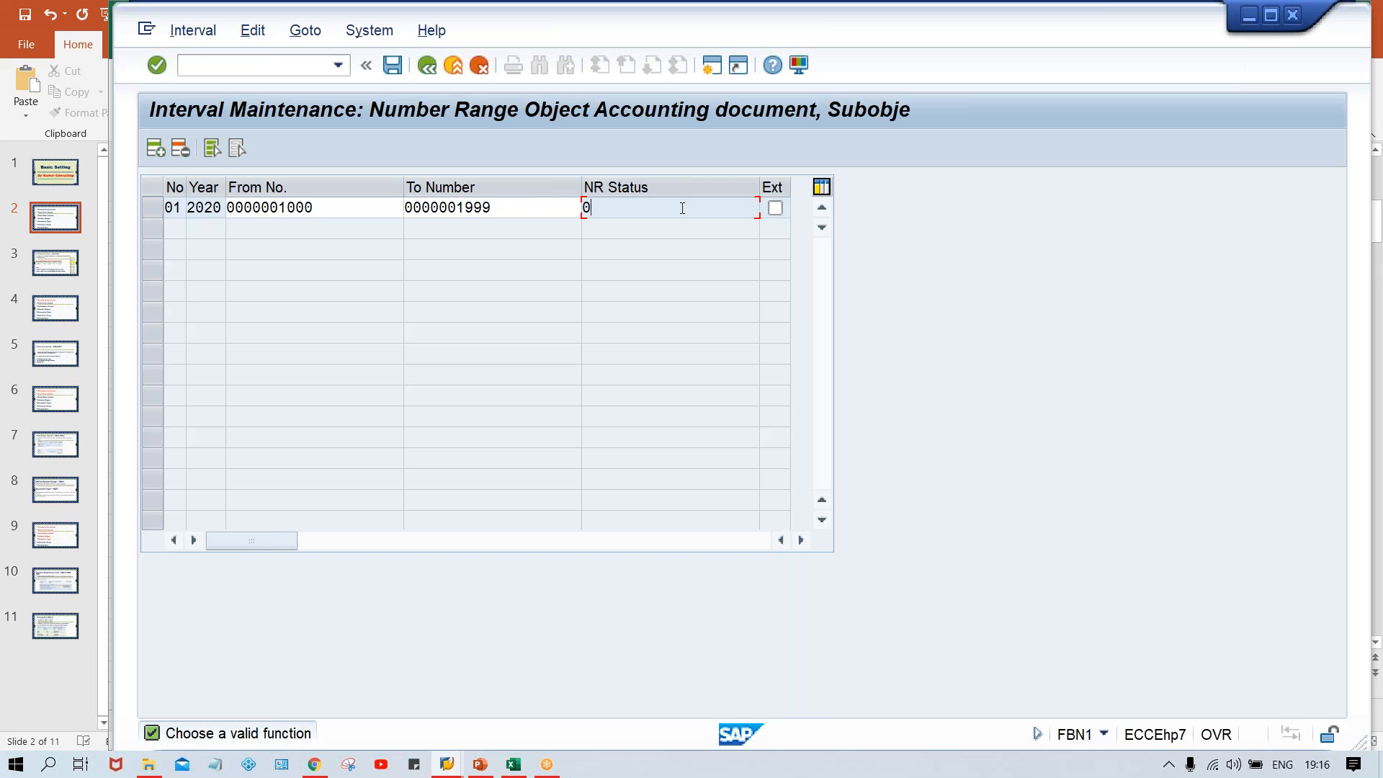
left_click(542, 209)
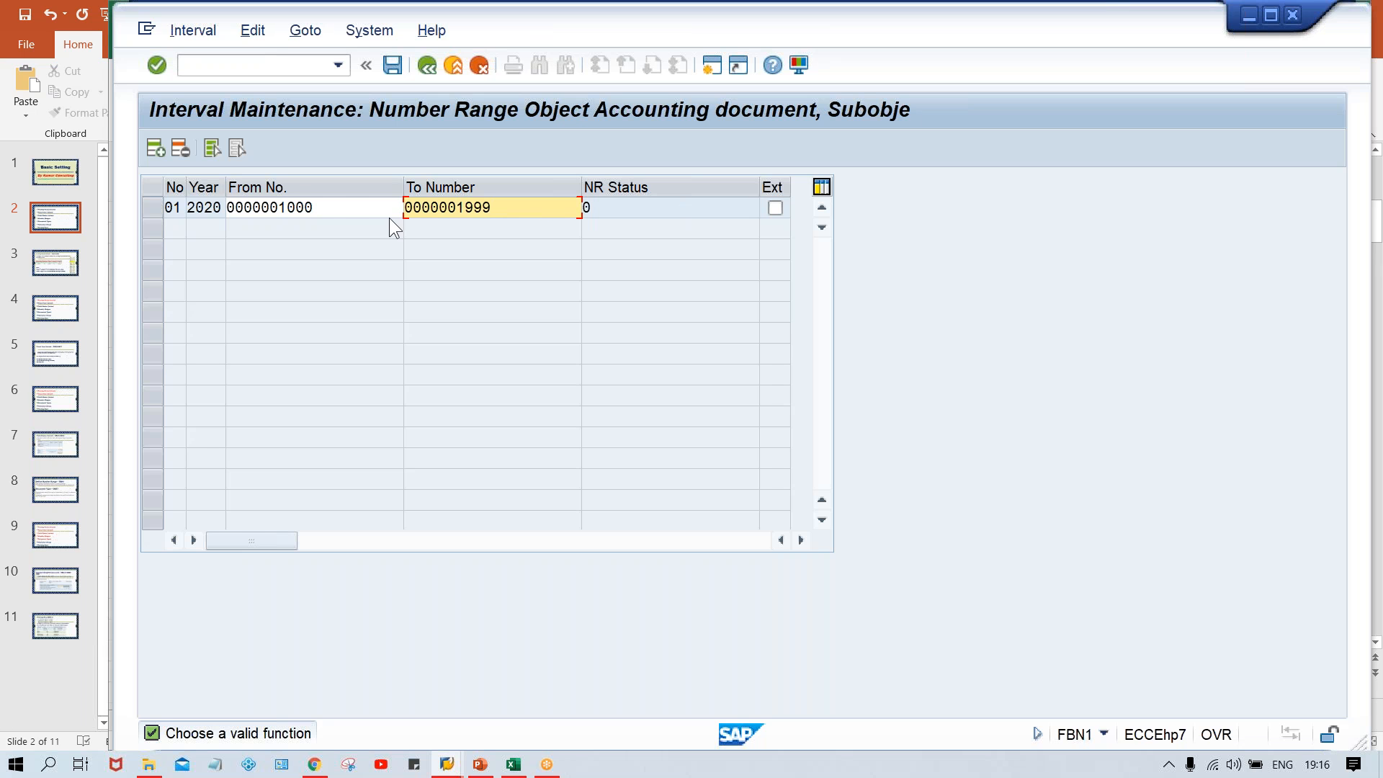
left_click(344, 210)
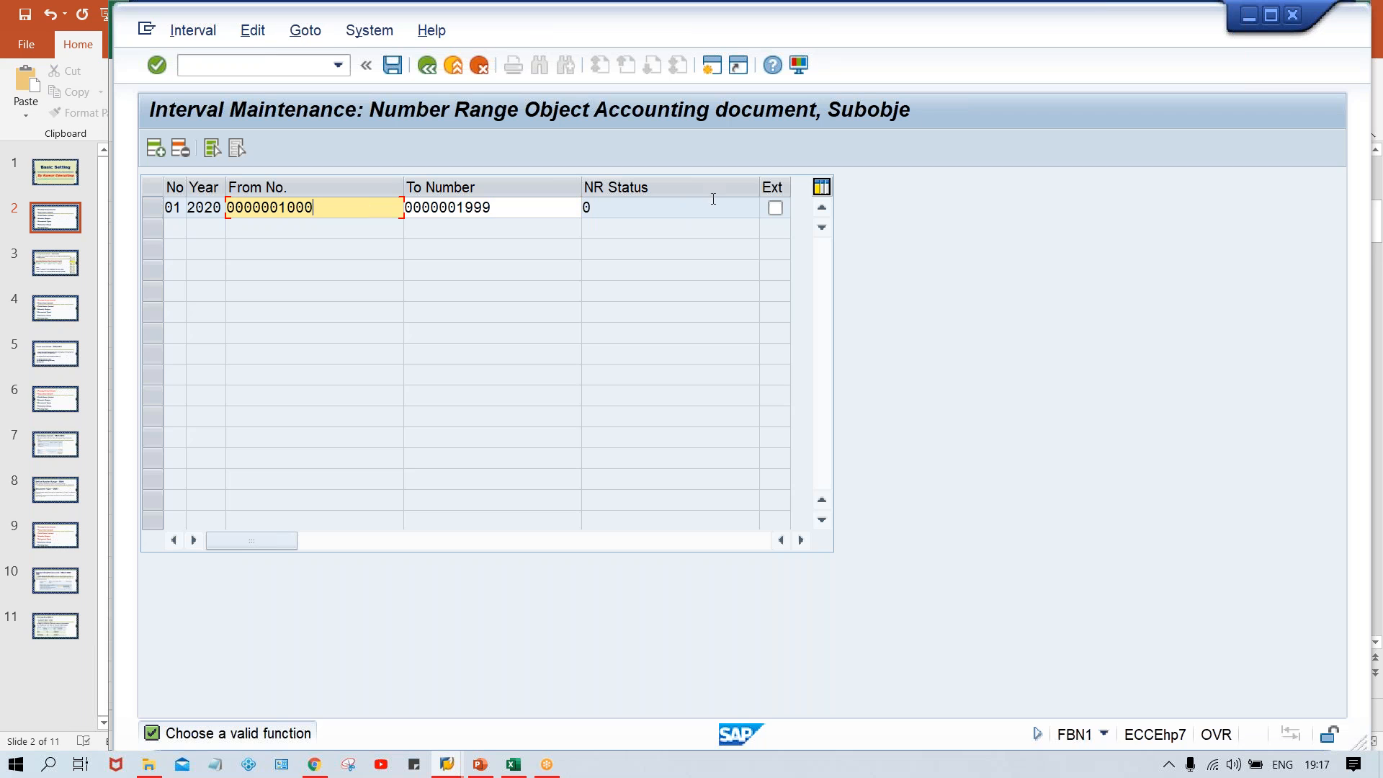
left_click(664, 207)
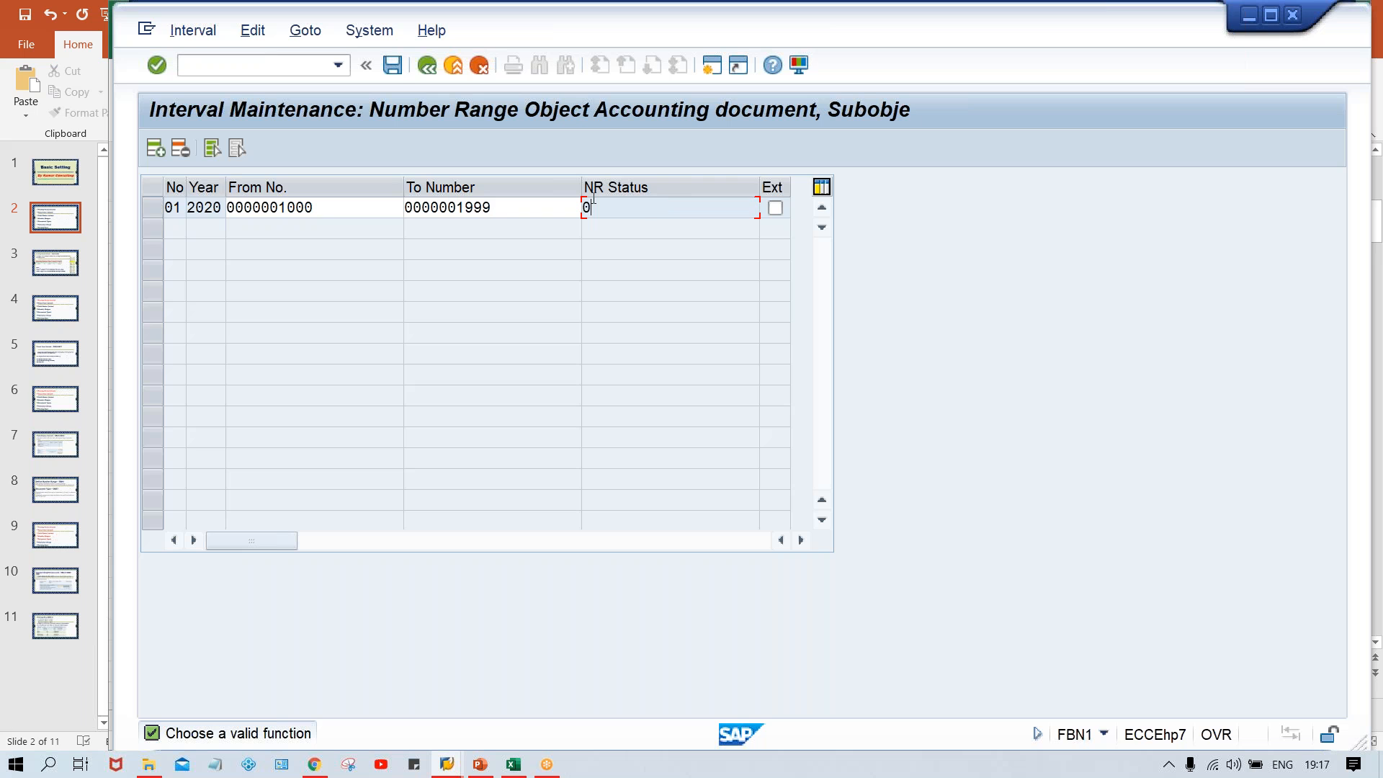
Save the accounting document interval and go back from interval maintenance
left_click(391, 65)
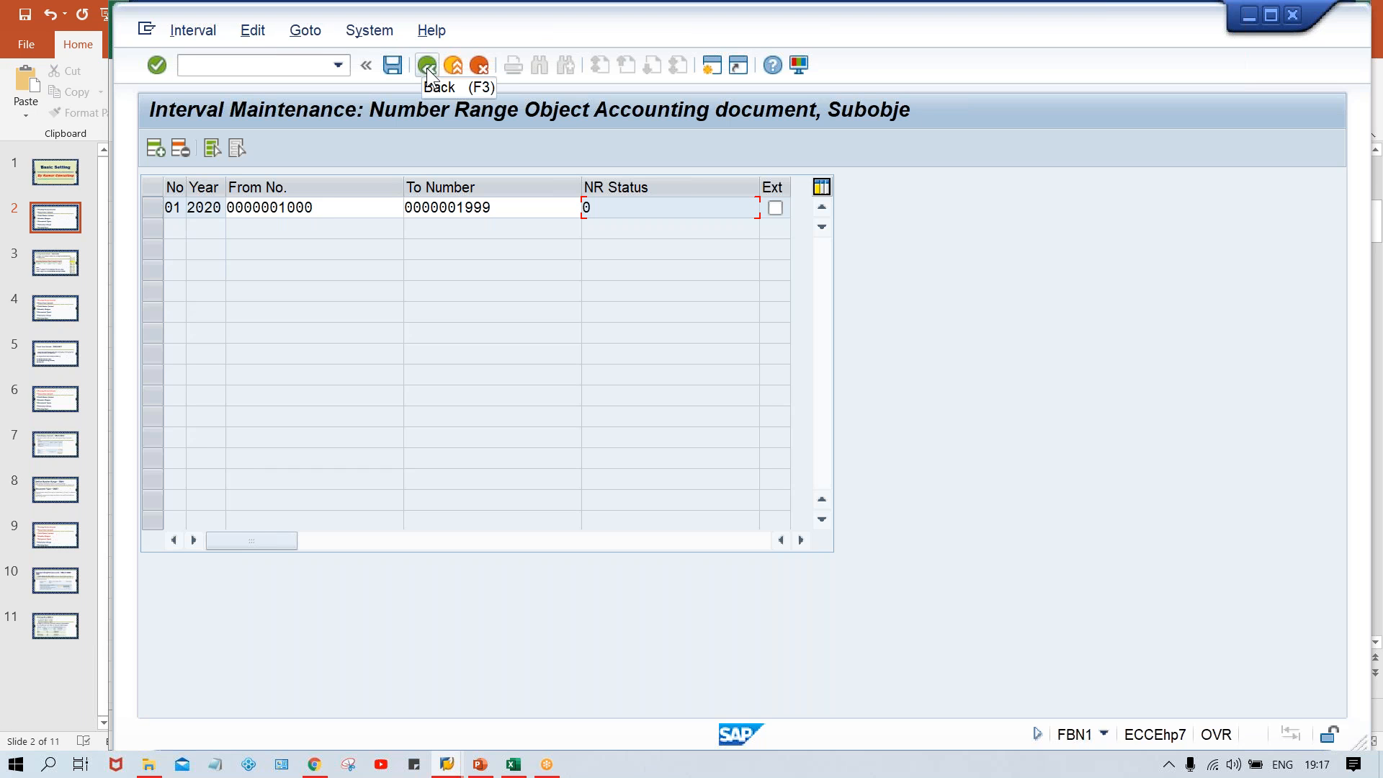
left_click(426, 67)
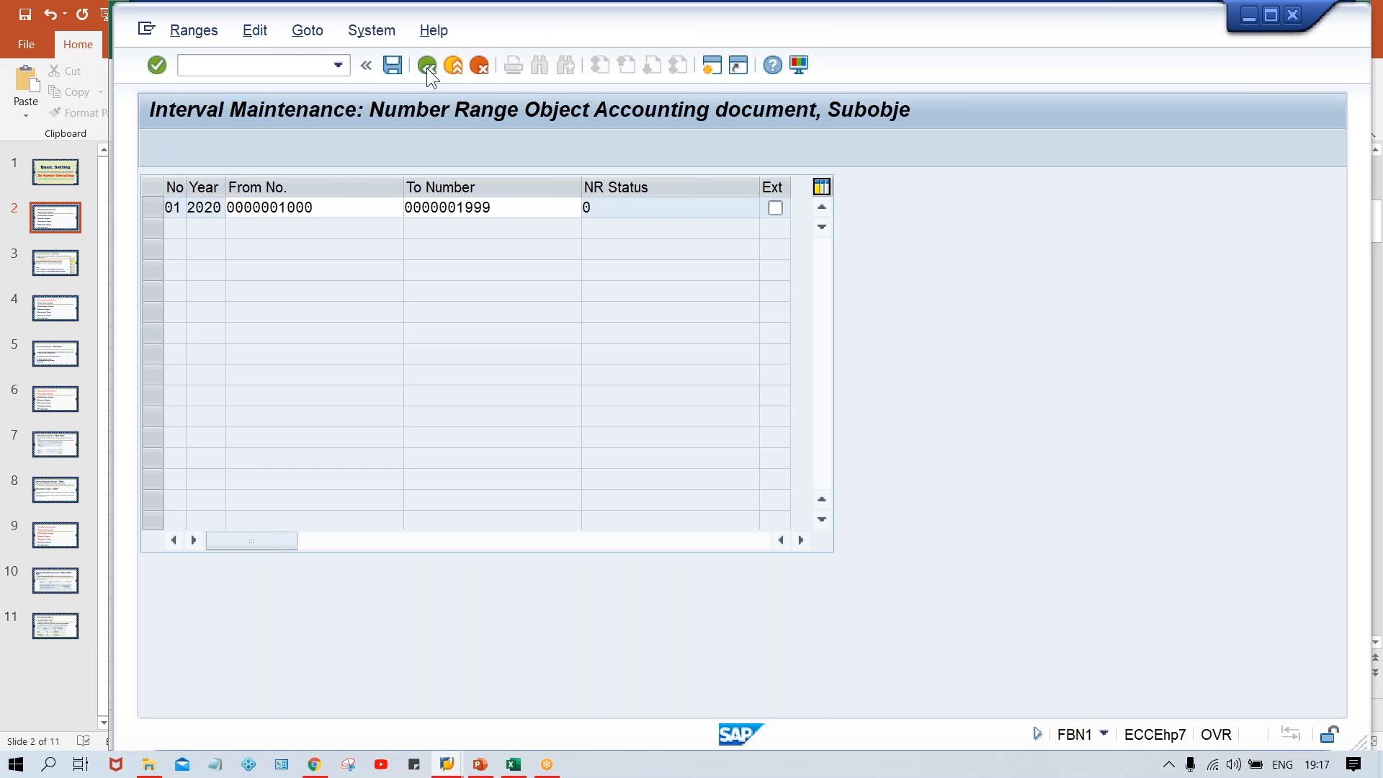